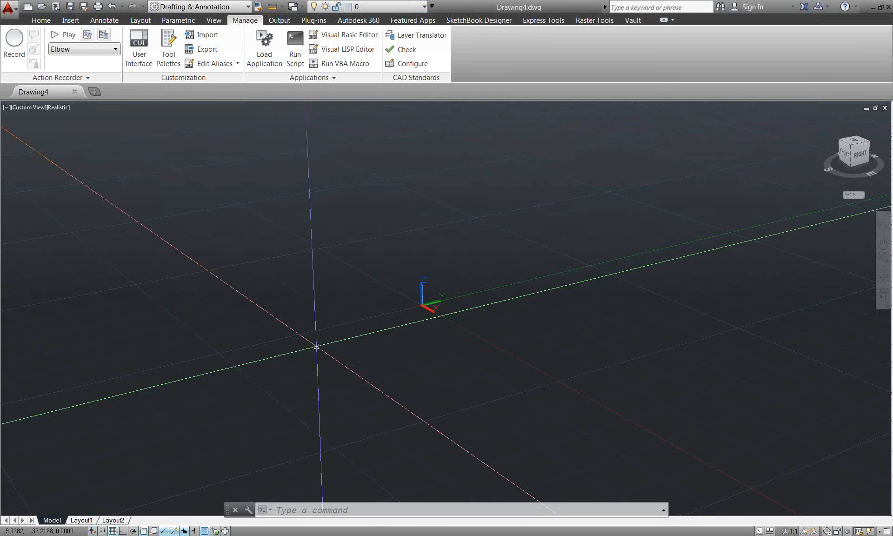
- Expand the Action Recorder and pin it open so the Elbow macro's action tree stays displayed
key("ctrl+shift+d")
mouse_move(560, 287)
left_mouse_down()
mouse_move(317, 46)
mouse_move(261, 25)
left_mouse_up()
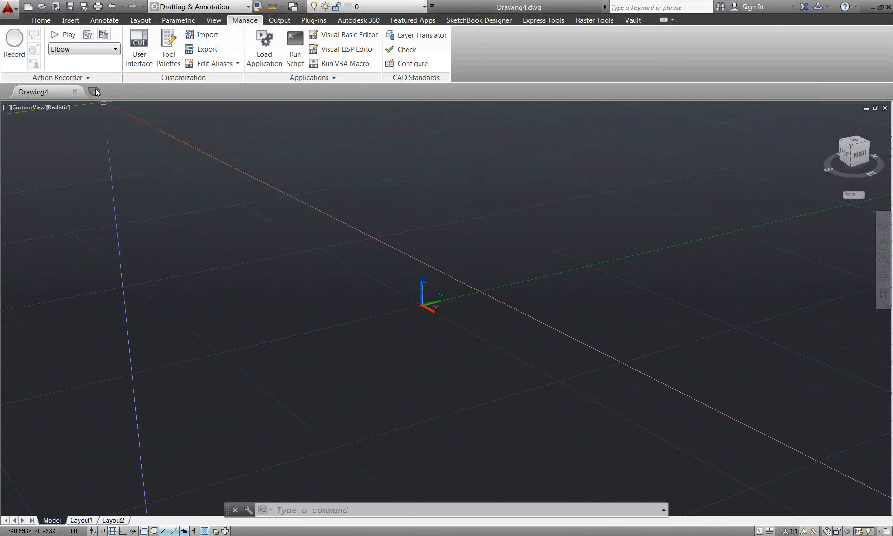
left_click(88, 77)
left_click(6, 206)
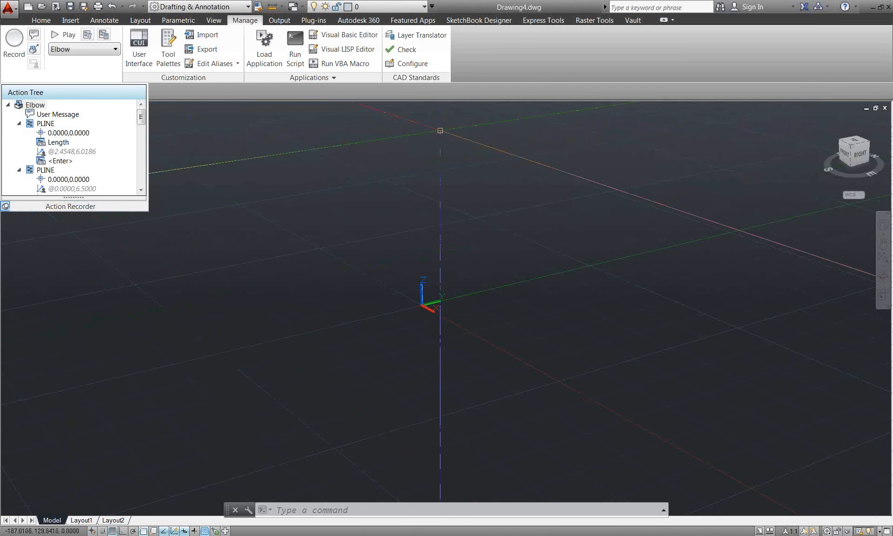
- Hide the SketchBook Designer tab from the ribbon
right_click(247, 23)
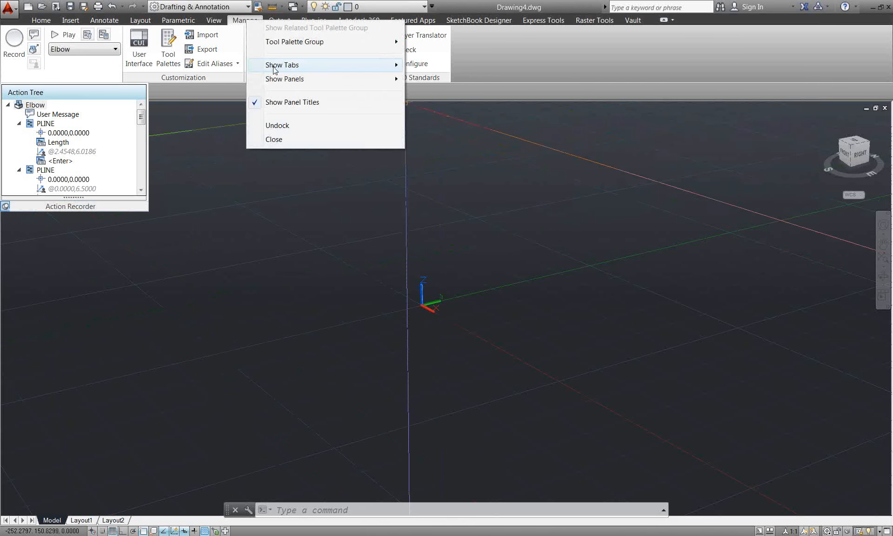
mouse_move(274, 69)
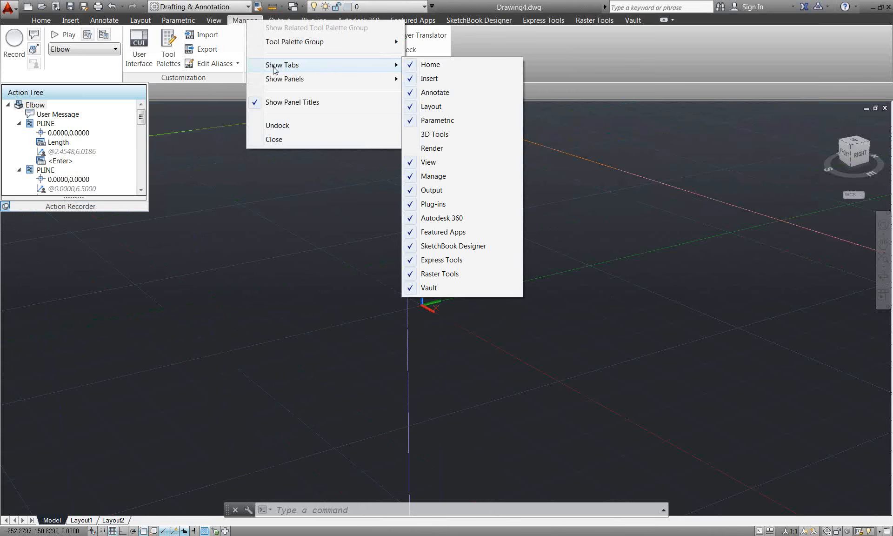
key("F9")
key("F9")
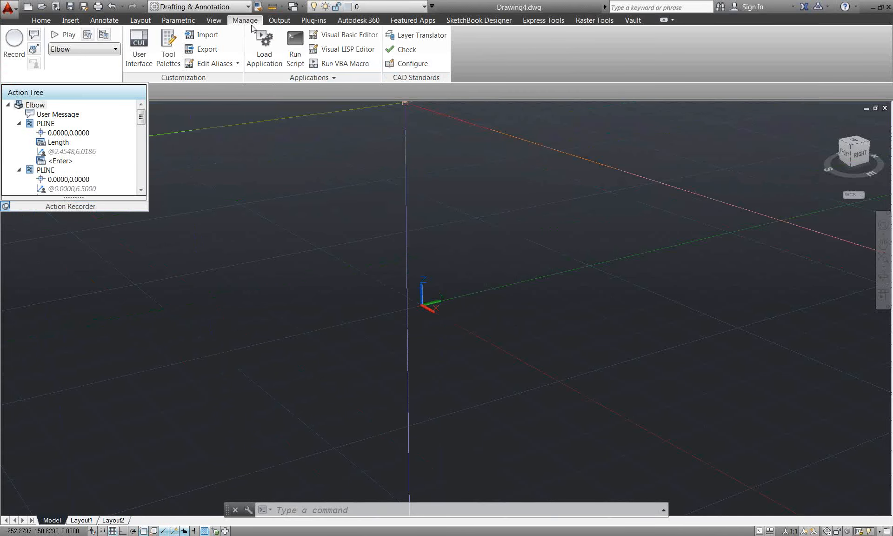
right_click(252, 26)
mouse_move(285, 70)
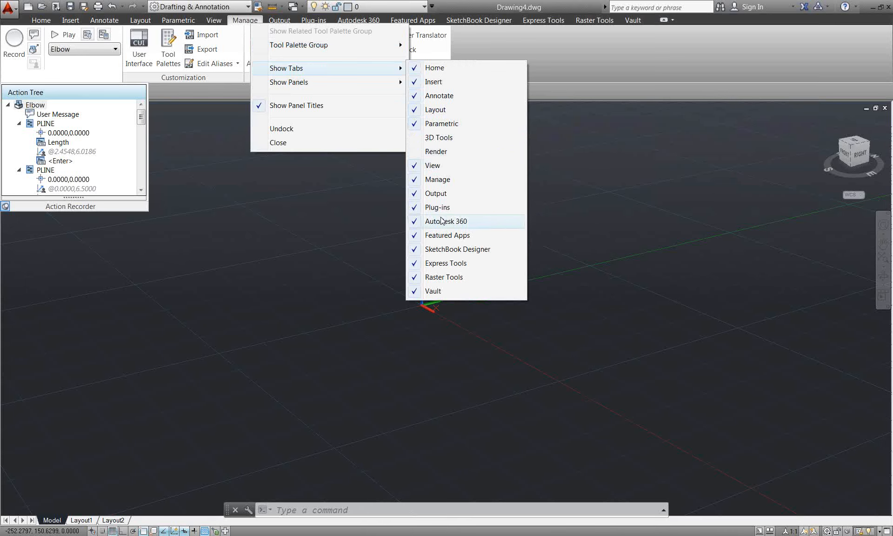
left_click(439, 251)
left_click(437, 239)
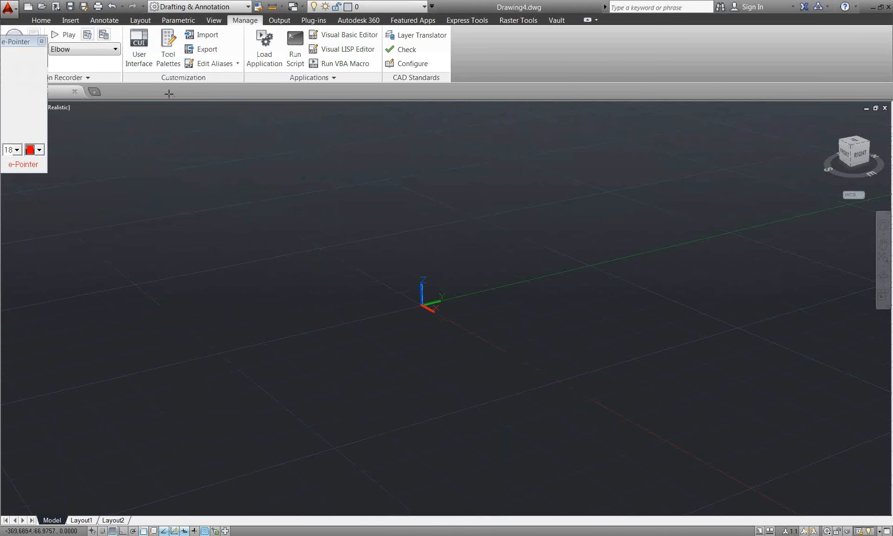
- Review the list of available action macros in the Action Recorder, then close it without picking another macro
left_click_drag(293, 202, 119, 50)
left_click_drag(40, 69, 251, 534)
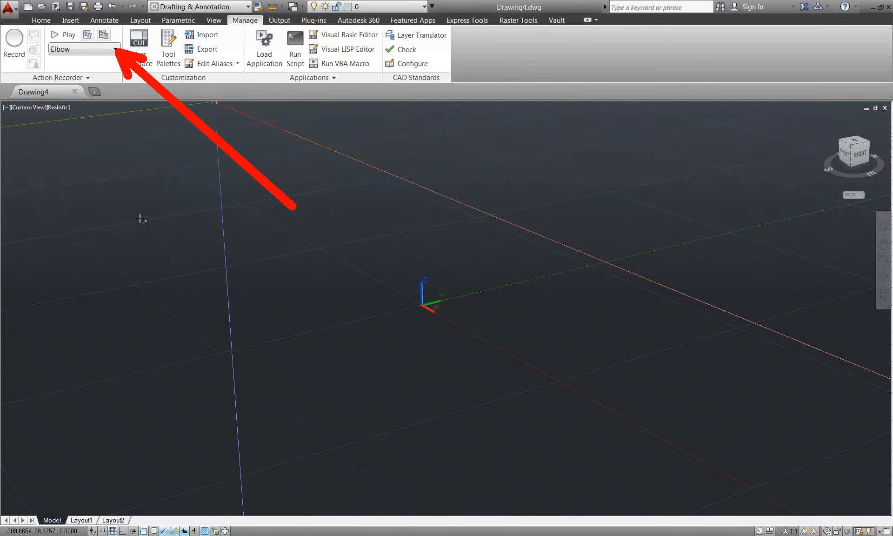
key("Escape")
left_click(114, 49)
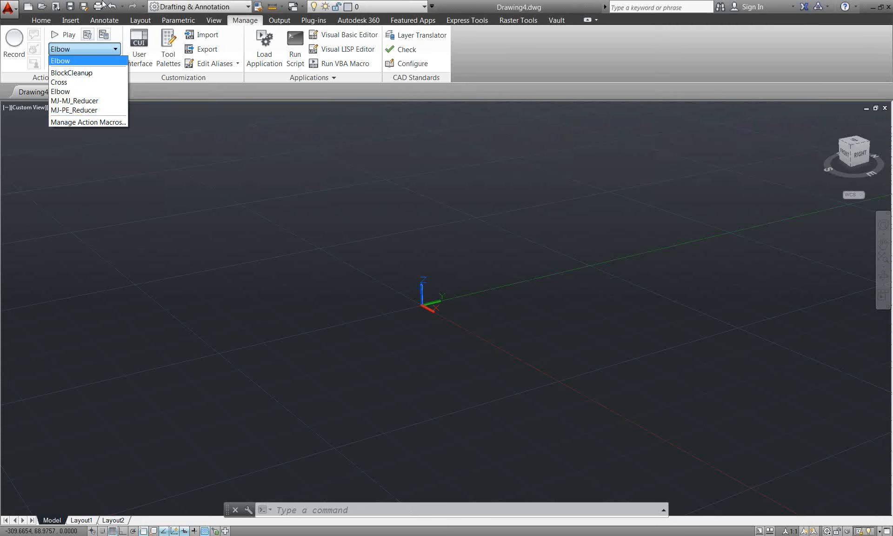
left_click(171, 89)
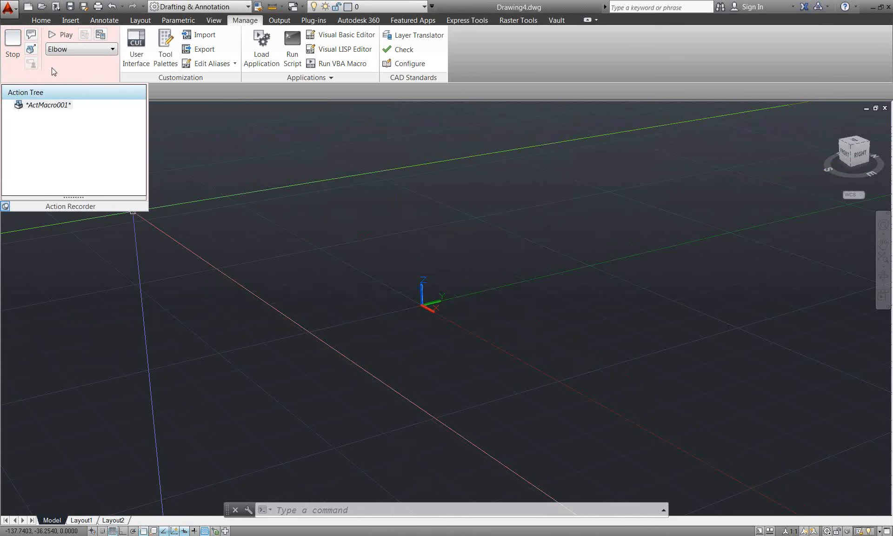
- Stop the active macro recording without saving it, and view the Action Recorder preferences without changing them
left_click(12, 52)
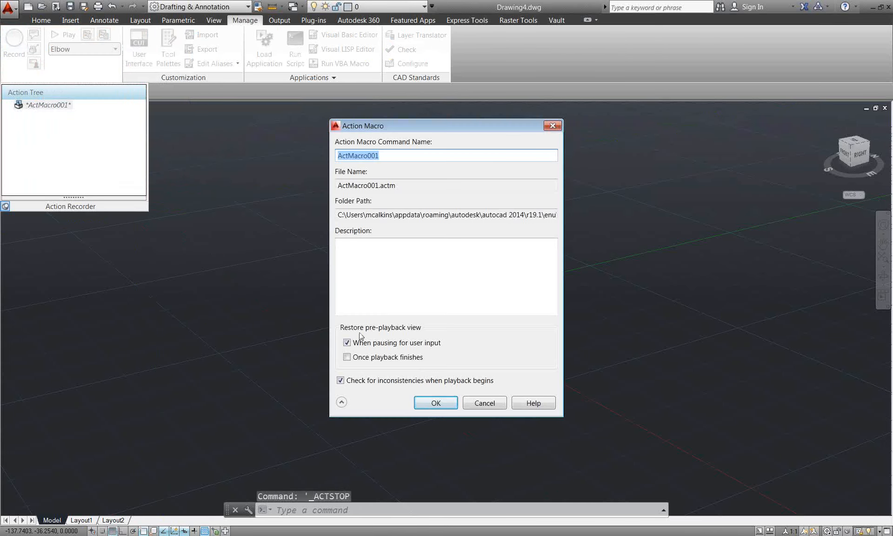
left_click(485, 403)
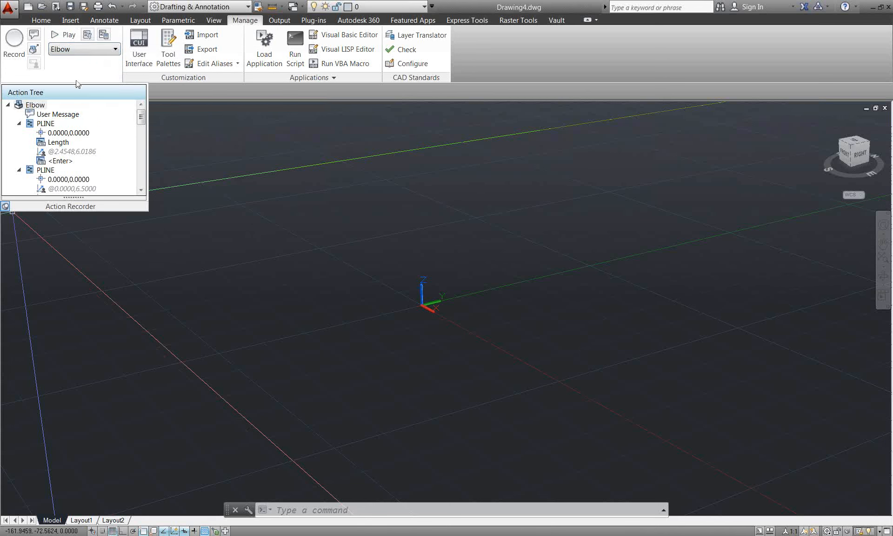
left_click(88, 36)
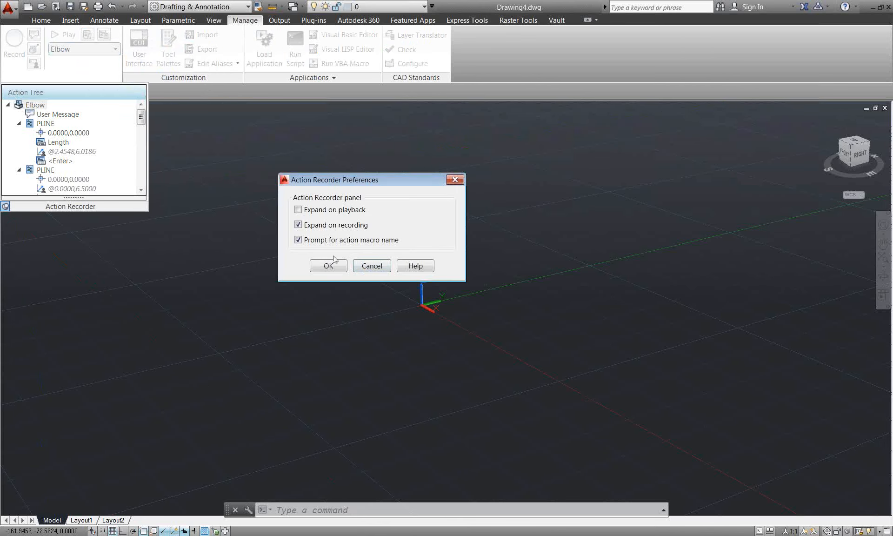
left_click(377, 262)
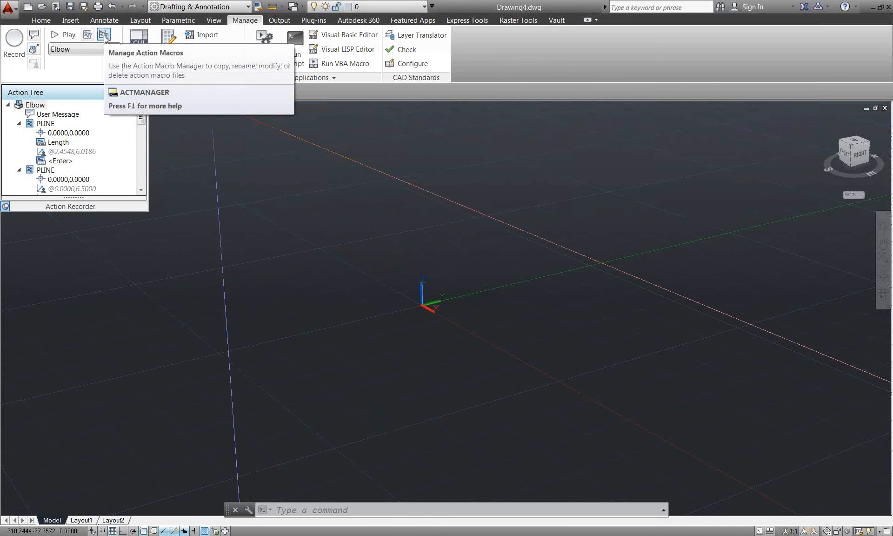
- Open the Action Macro Manager and select the BlockCleanup macro to view its description
left_click(104, 36)
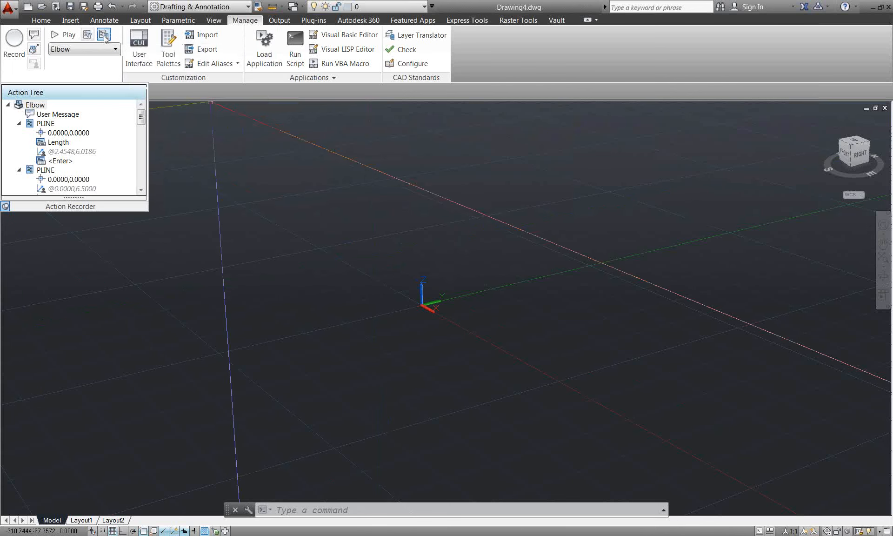
left_click_drag(461, 174, 489, 176)
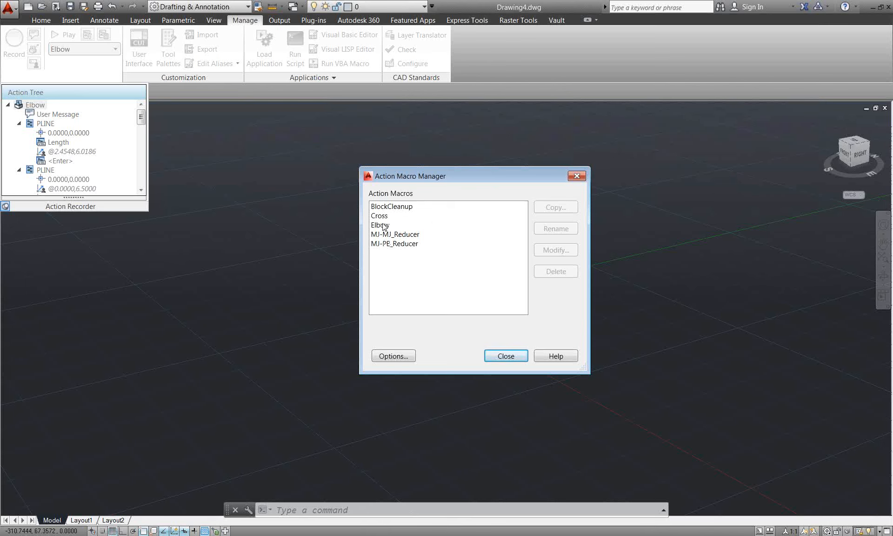
left_click(385, 207)
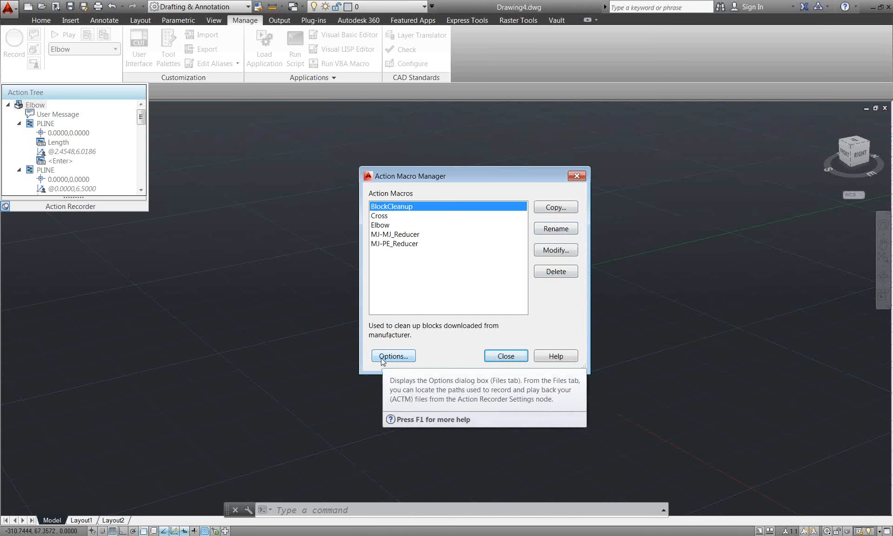
mouse_move(284, 245)
left_mouse_down()
mouse_move(251, 124)
mouse_move(176, 49)
mouse_move(125, 41)
left_mouse_up()
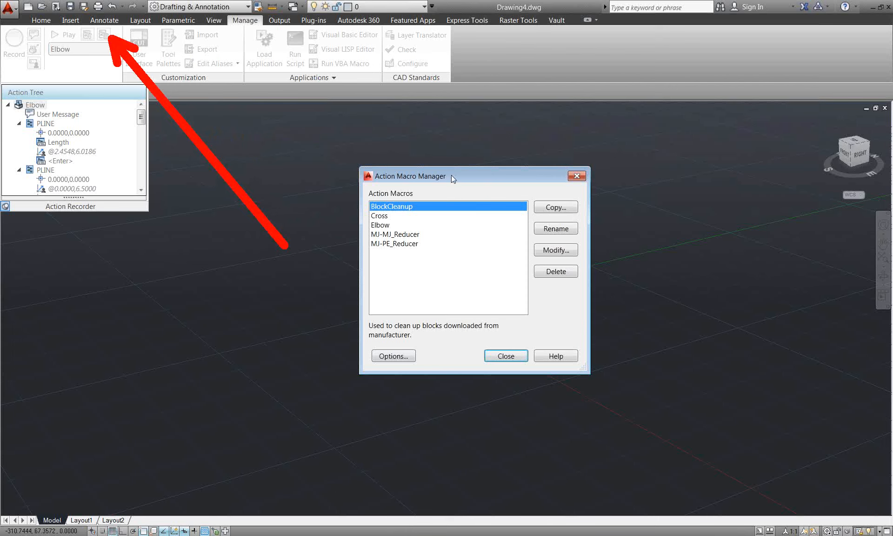
left_click_drag(232, 400, 375, 362)
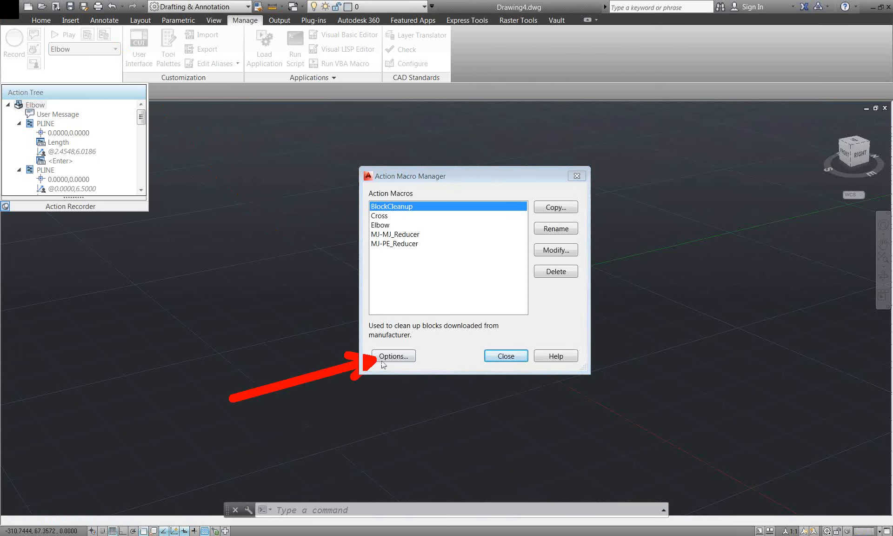
- Check the Actions Recording File Location through the Action Macro Manager's options, then cancel and close the manager
left_click(386, 357)
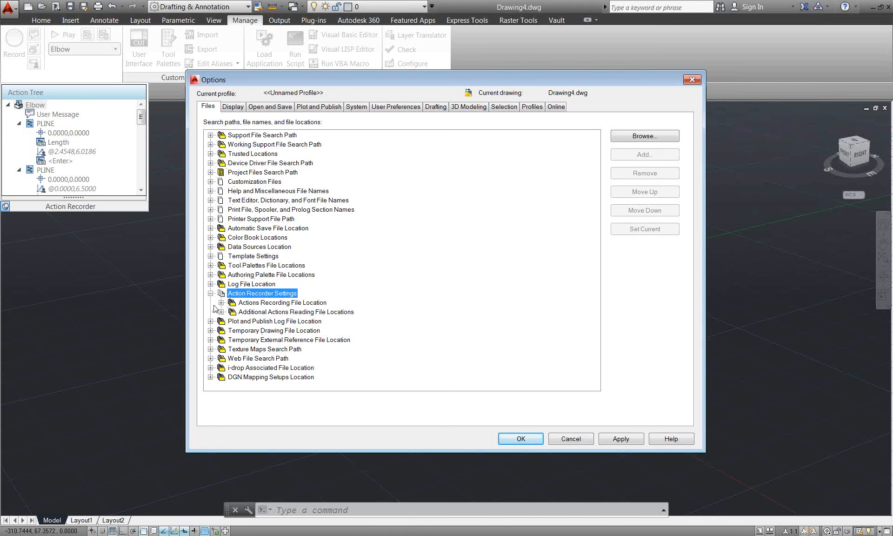
key("ctrl+shift+d")
left_click_drag(112, 326, 227, 303)
left_click(222, 302)
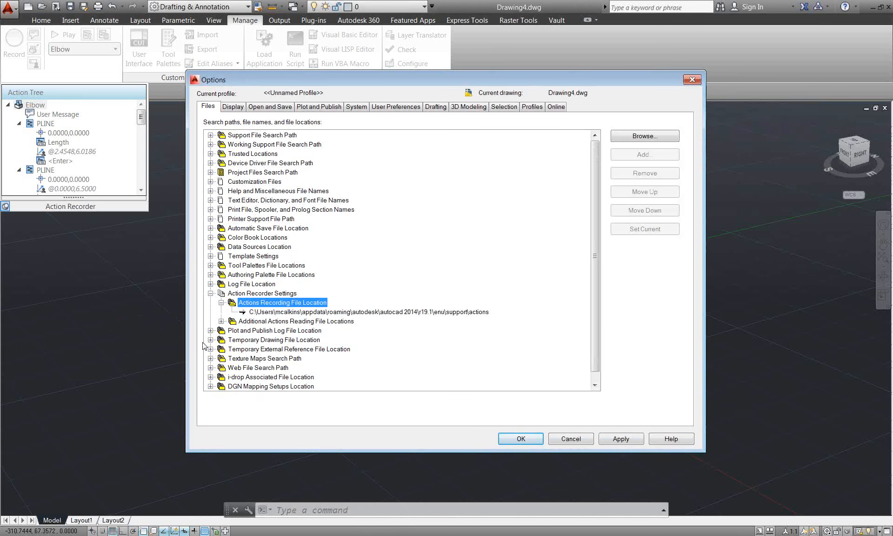
left_click(270, 312)
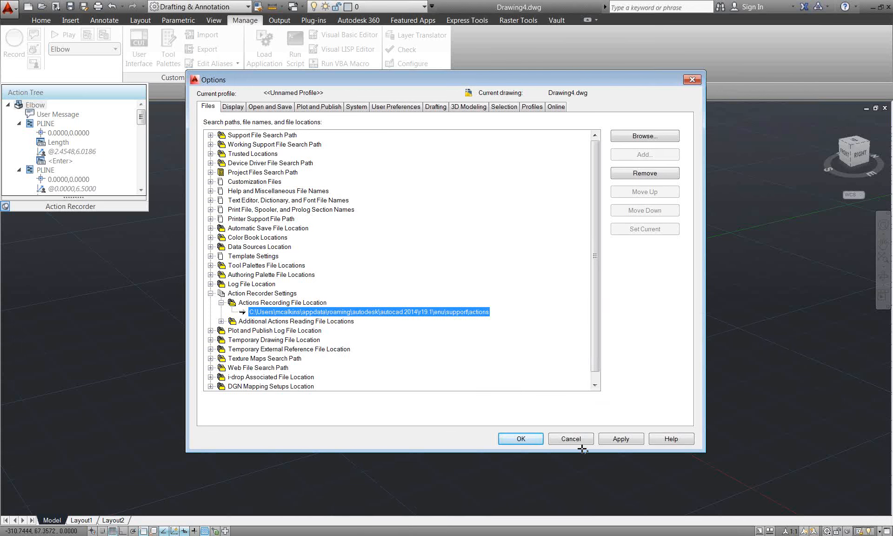
left_click(571, 438)
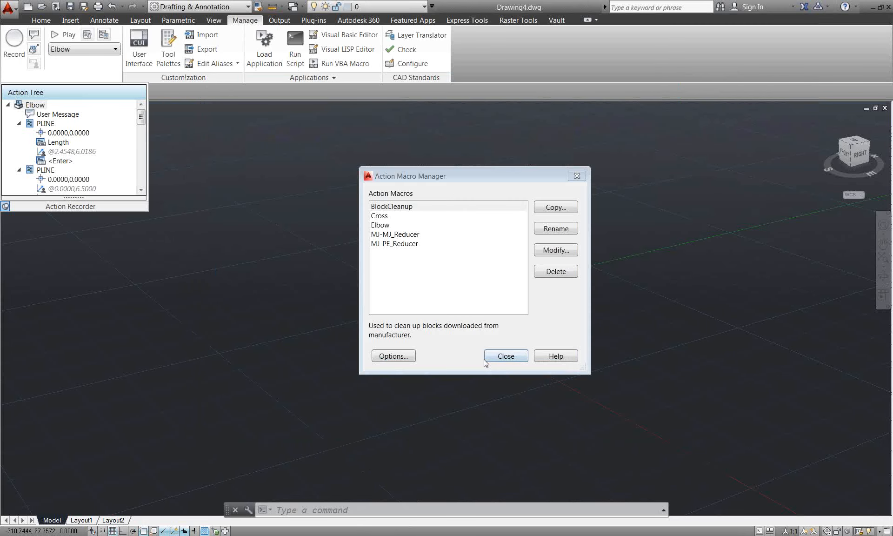
left_click(494, 358)
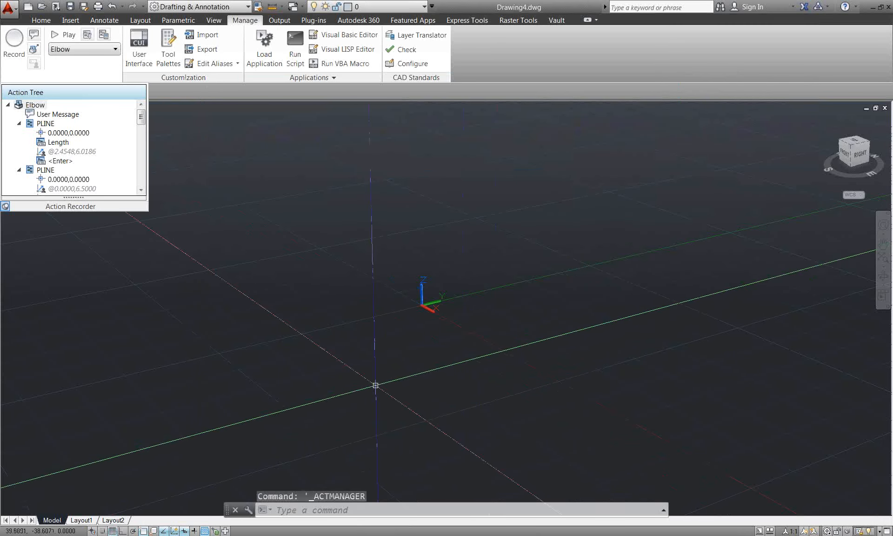
- Open the Options dialog with the OP command and view the Automatic Save File Location path
type("OP")
key("Return")
left_click(208, 107)
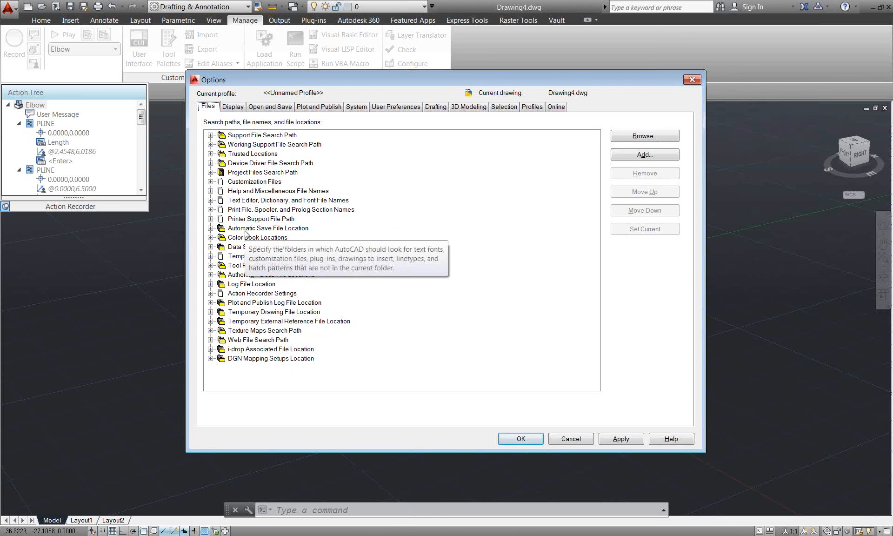
key("ctrl+shift+d")
left_click_drag(457, 264, 317, 230)
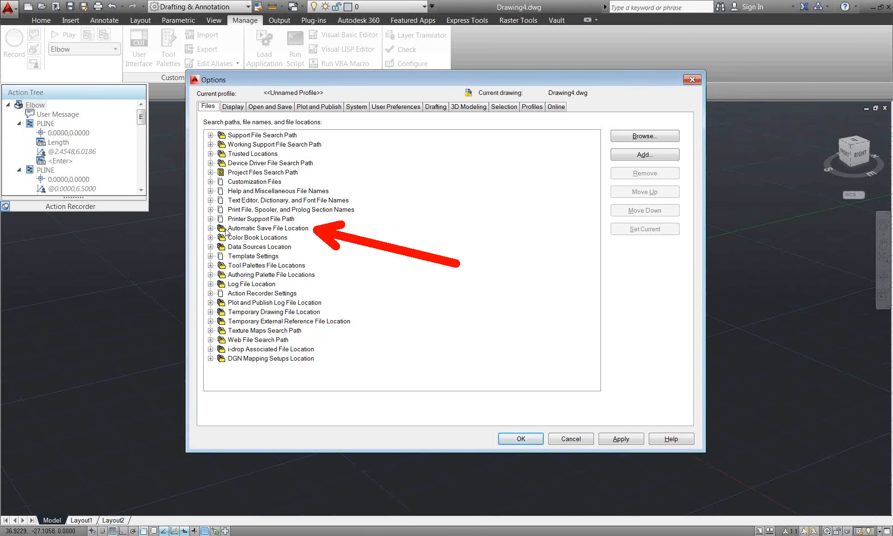
key("Escape")
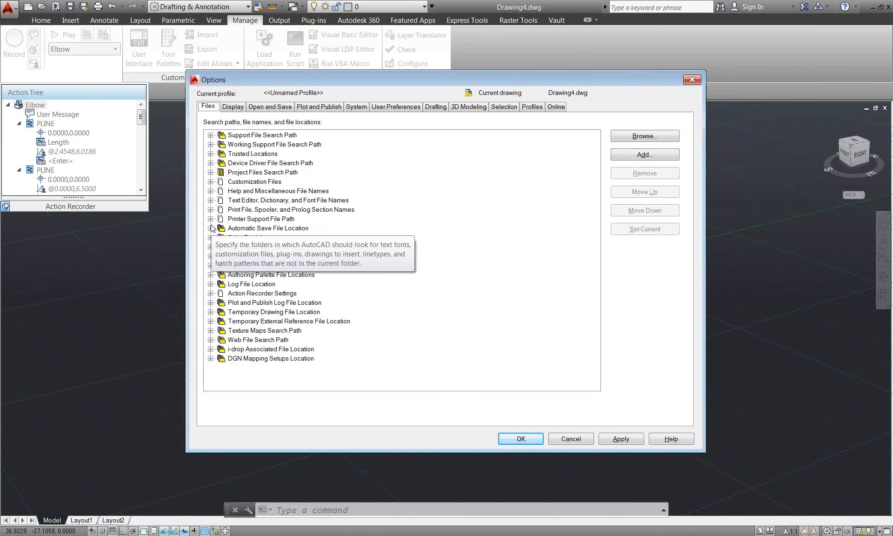
left_click(210, 229)
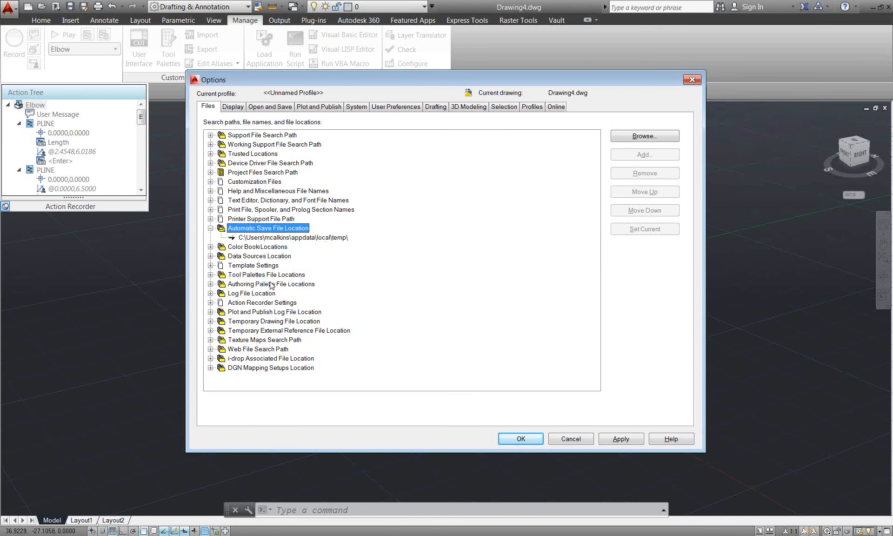
- View the Actions Recording File Location path under Action Recorder Settings, then cancel the Options dialog
left_click(247, 303)
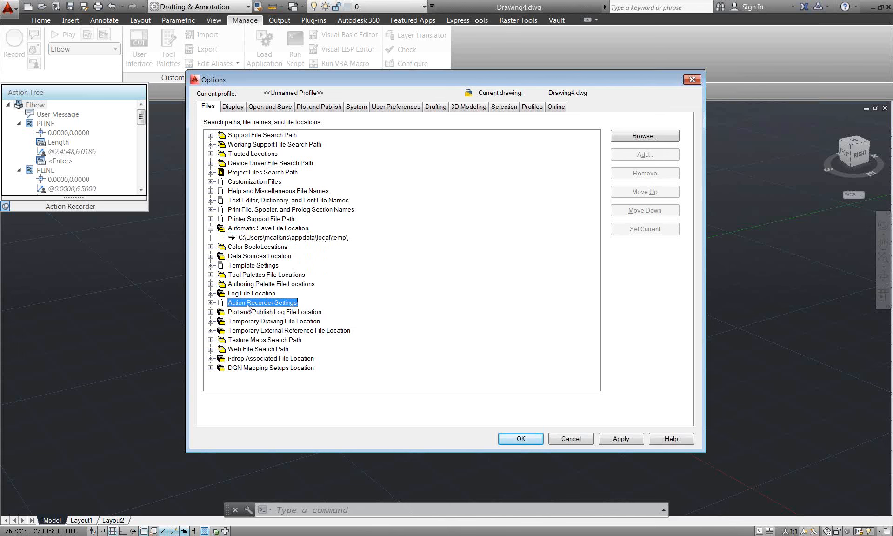
left_click(210, 303)
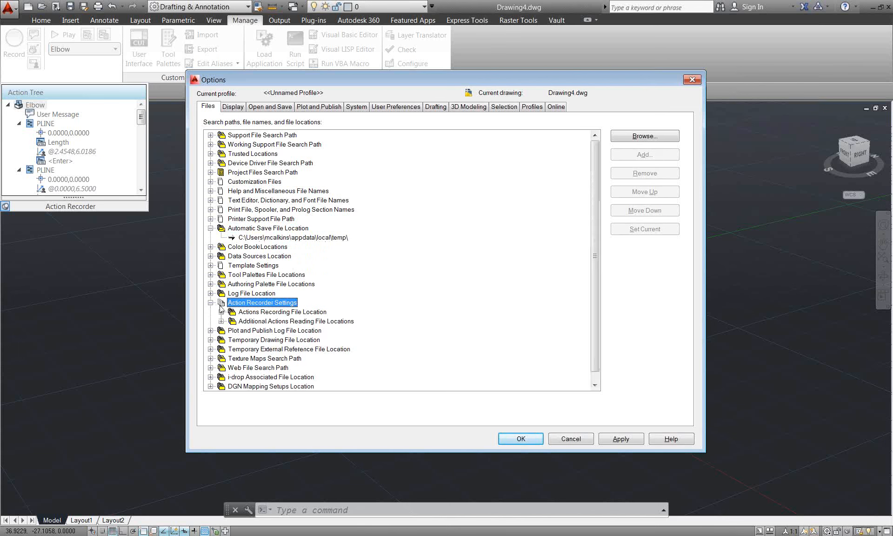
double_click(232, 312)
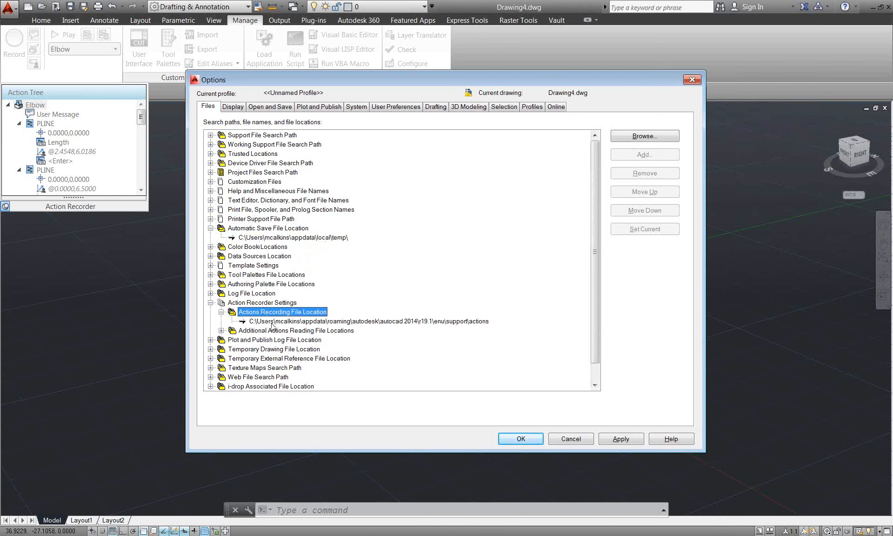
left_click(446, 322)
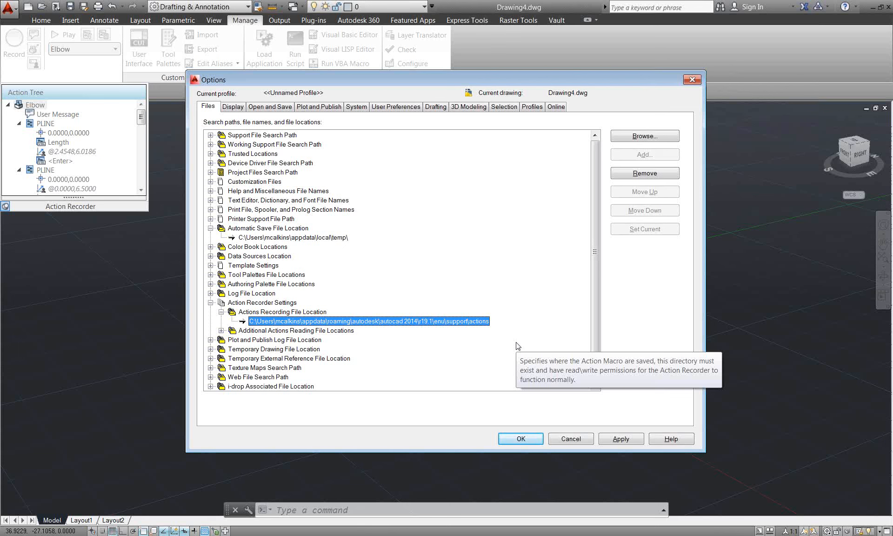
left_click(567, 440)
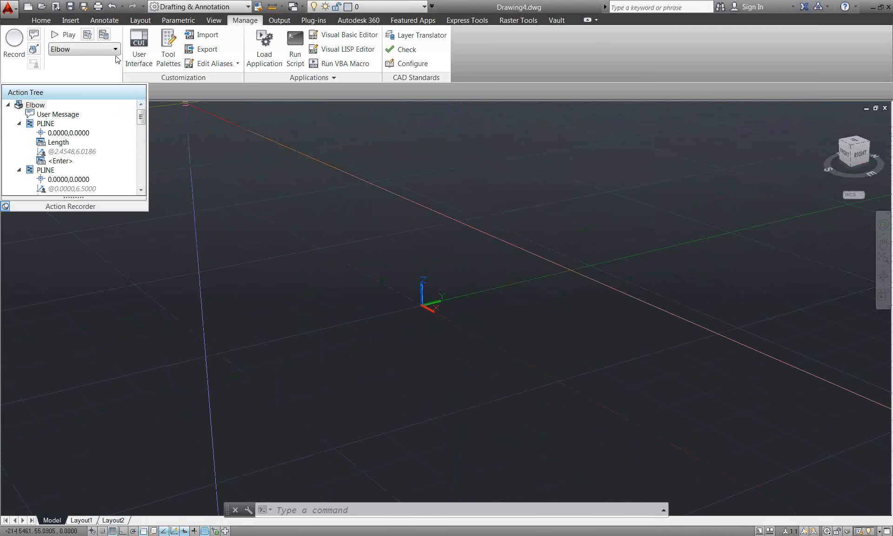
- Choose Elbow as the current action macro in the Action Recorder
left_click(67, 49)
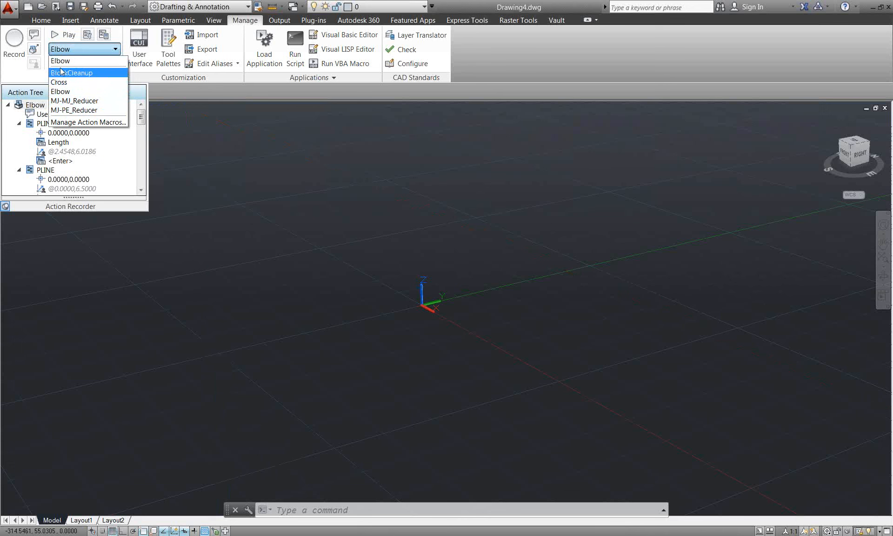
left_click(65, 93)
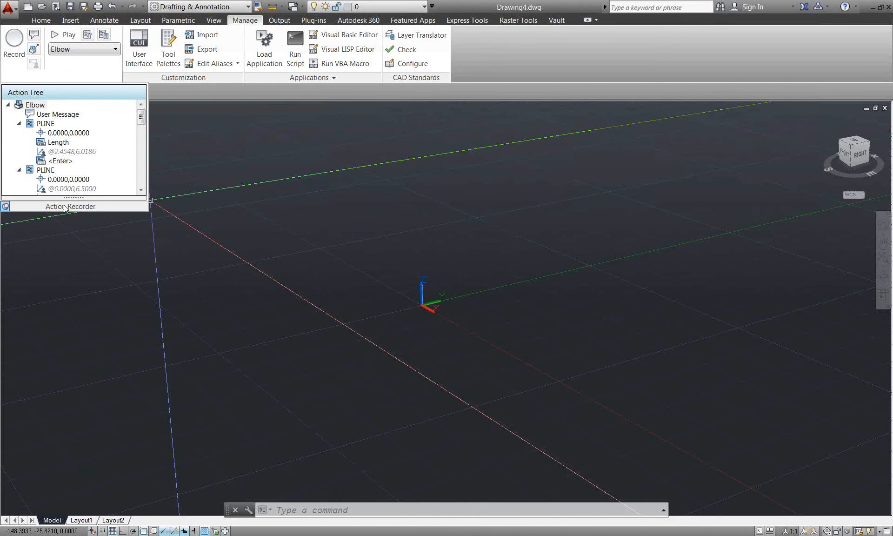
- Play the Elbow action macro and dismiss its introductory user message
left_click(40, 107)
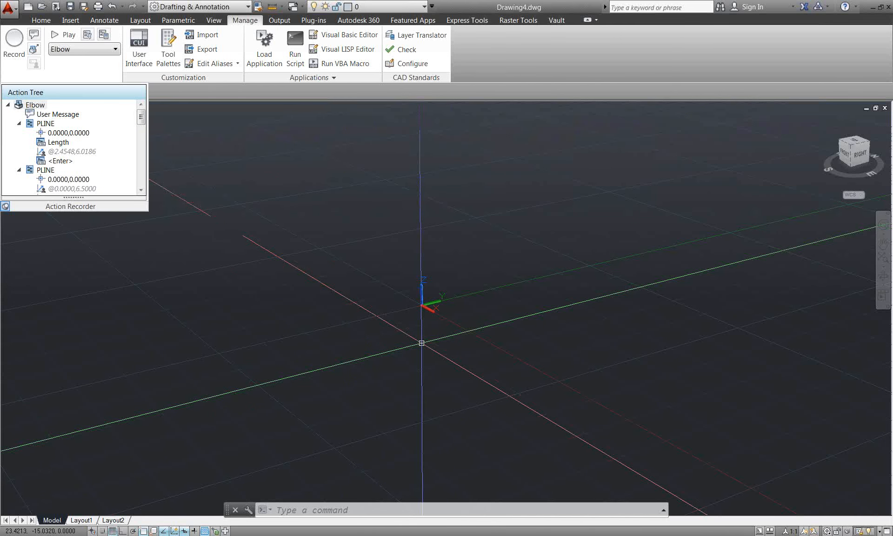
left_click(68, 35)
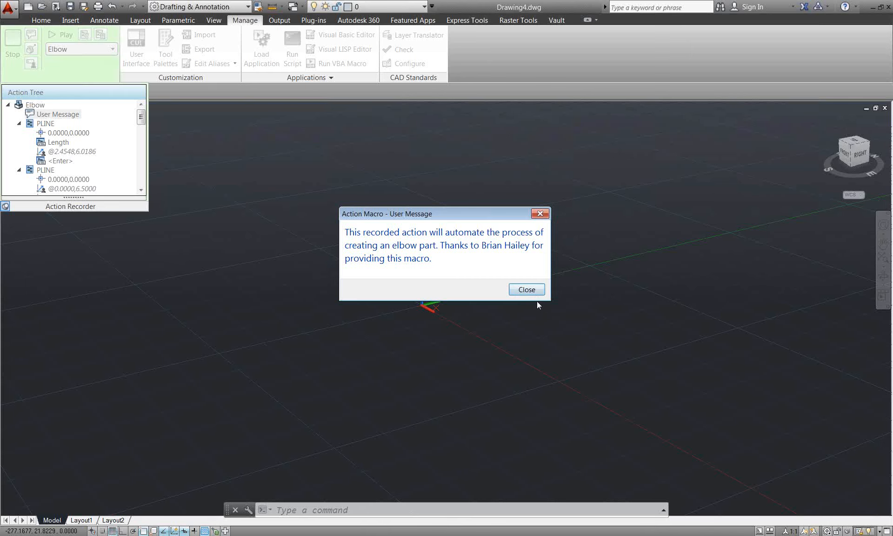
left_click(532, 289)
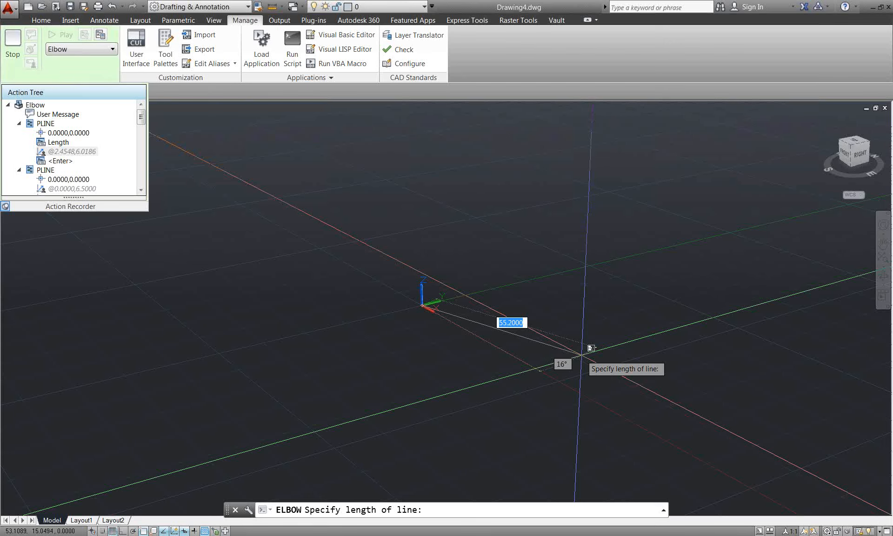
- Set the elbow path's first leg to a length of 4 and its second leg to 4 at 135 degrees
type("4")
key("Return")
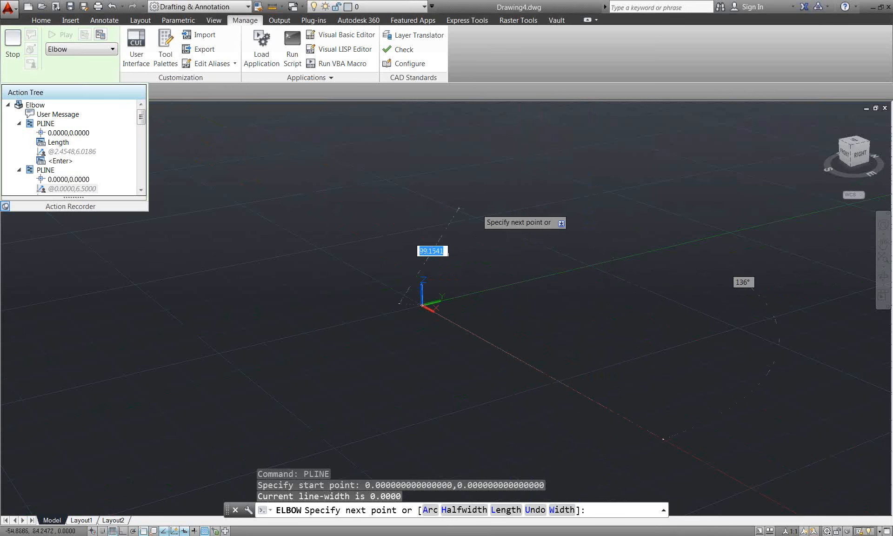
type("4")
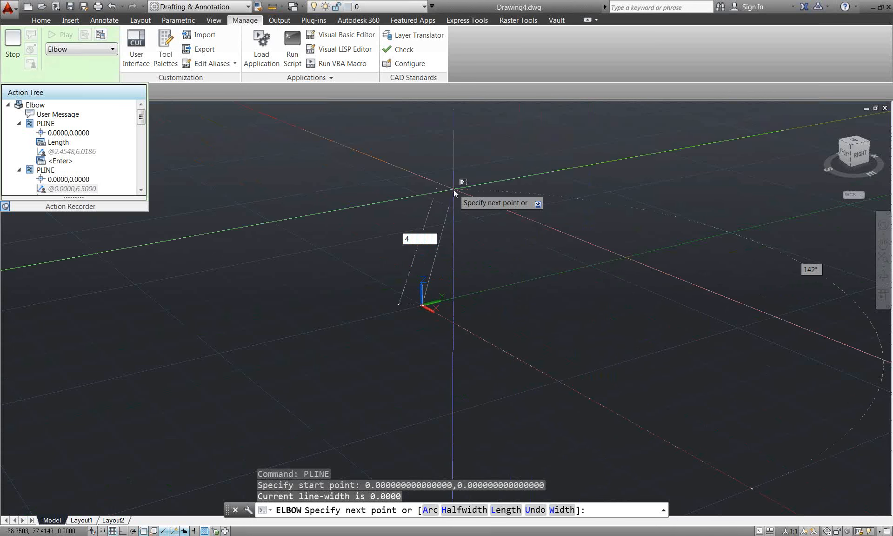
key("Tab")
type("135")
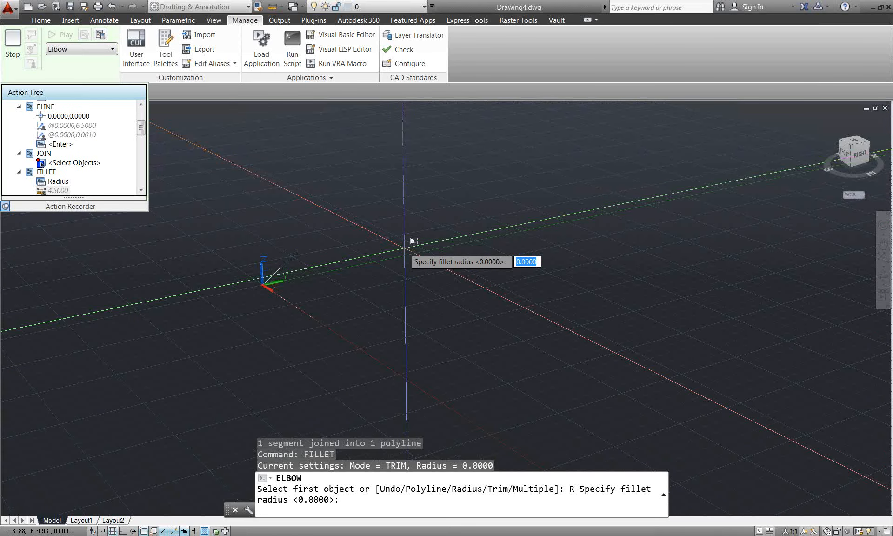
- Turn snap on and set the fillet radius to 4.81 with the Polyline option
mouse_move(285, 148)
left_mouse_down()
mouse_move(88, 155)
mouse_move(77, 158)
mouse_move(117, 166)
mouse_move(67, 169)
left_mouse_up()
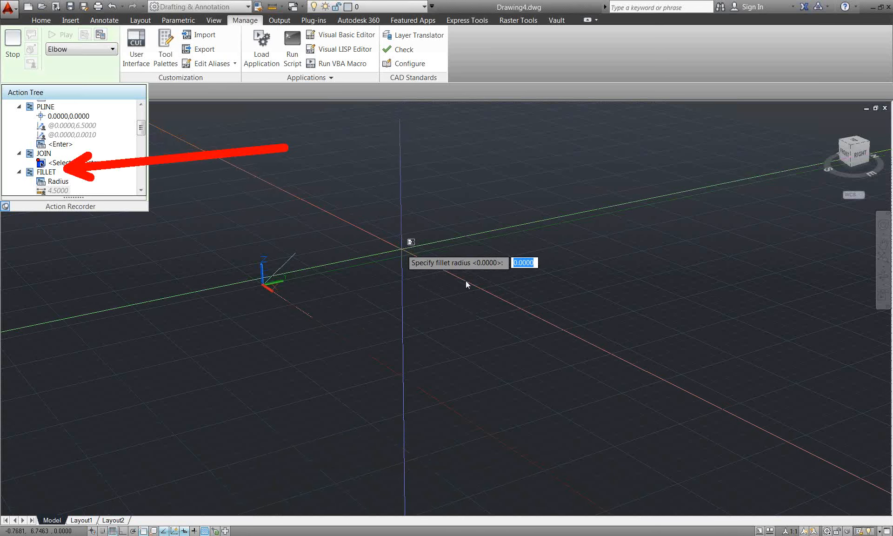
key("F9")
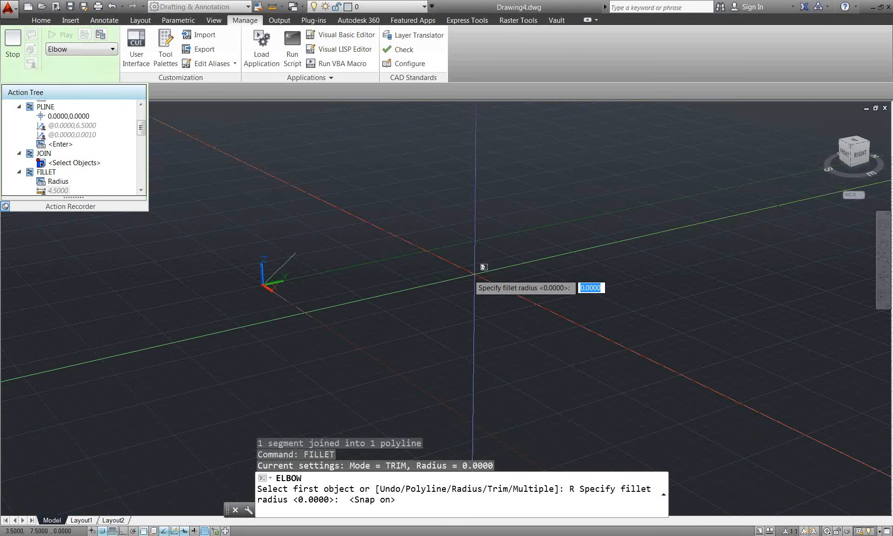
type("4.")
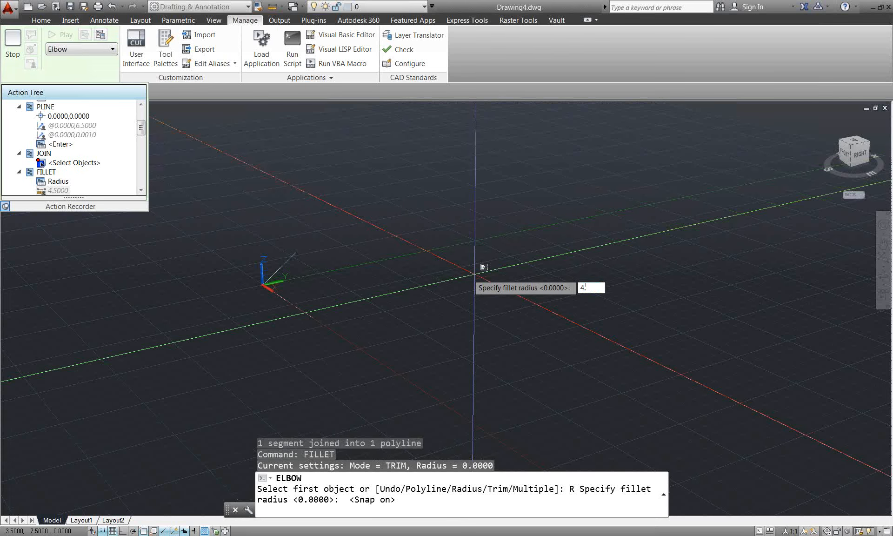
type("81")
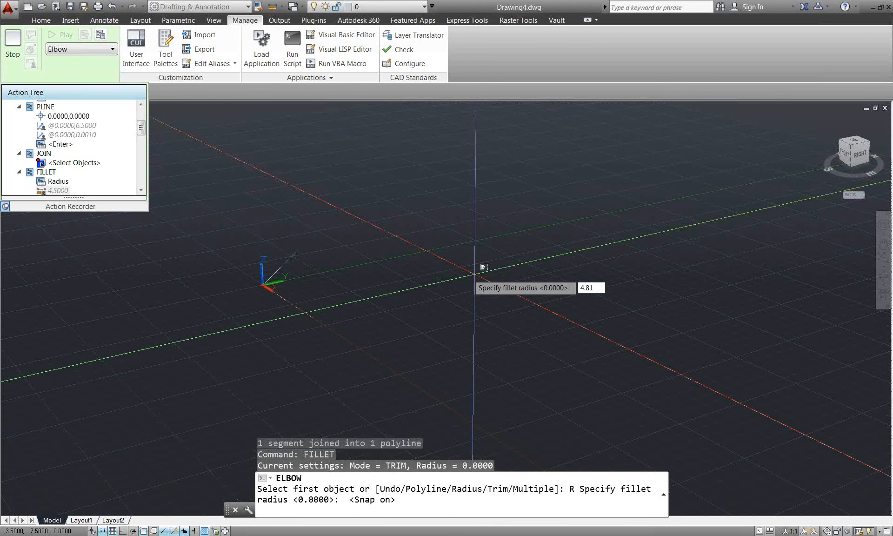
key("Return")
type("p")
key("Return")
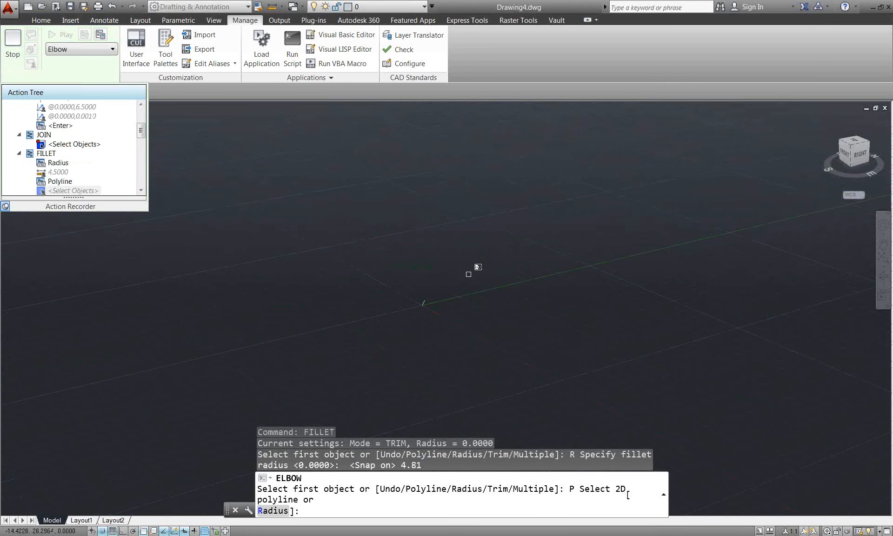
- Select the joined V-shaped polyline near the origin as the object to fillet
scroll(468, 274, "down", 2)
scroll(440, 304, "up", 4)
scroll(425, 304, "up", 3)
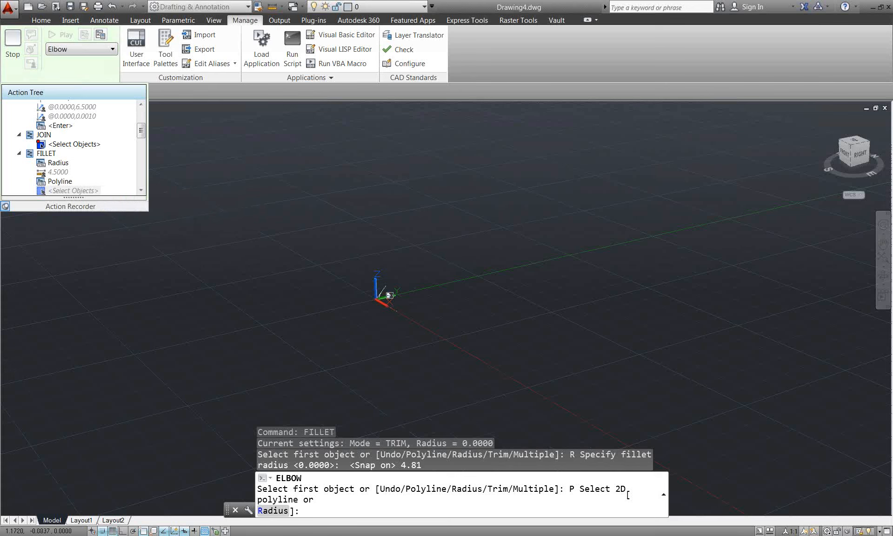
left_click(390, 303)
scroll(441, 313, "up", 1)
scroll(449, 302, "up", 2)
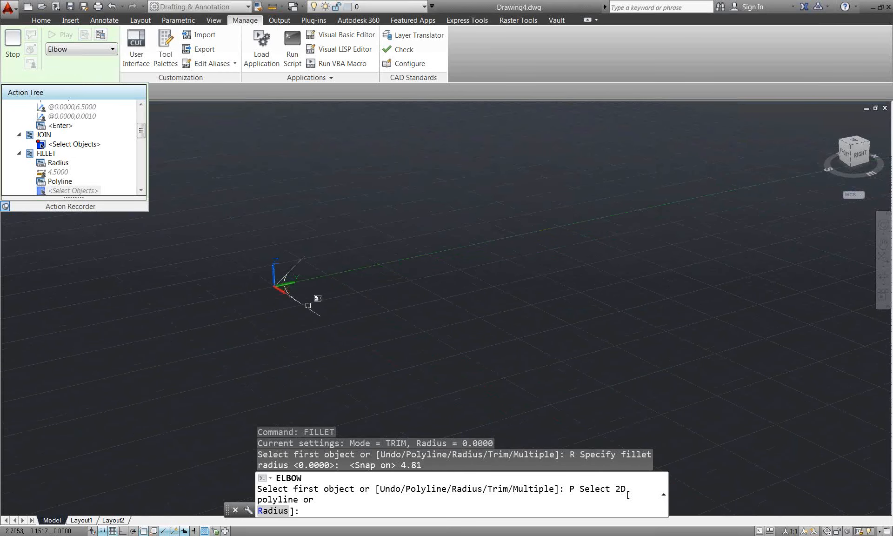
left_click(307, 306)
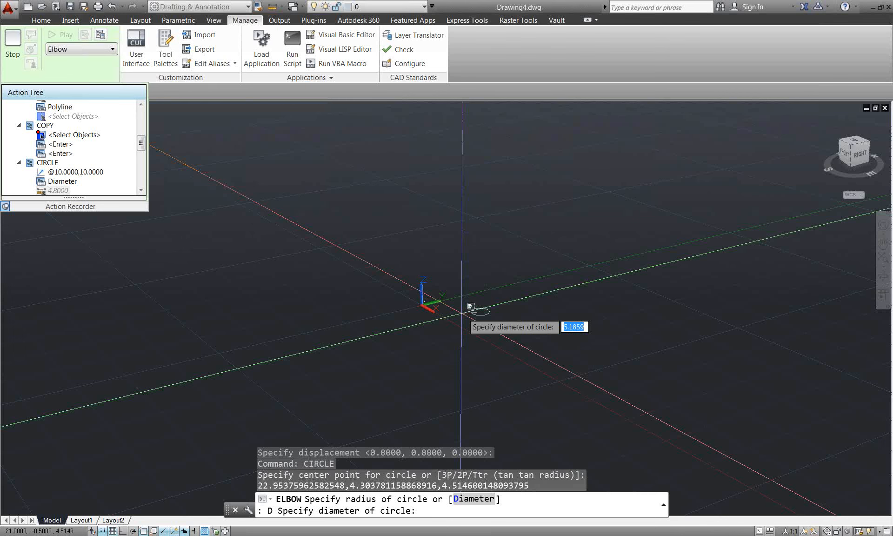
- Set the pipe circle's diameter to 4.81 and offset the circle by .52
type("4.81")
key("Return")
type("o")
key("Return")
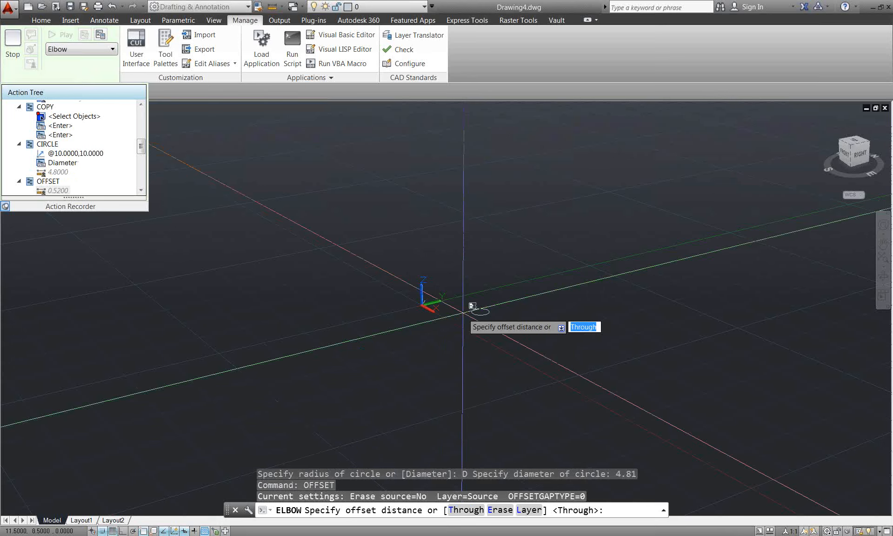
type(".52")
key("Return")
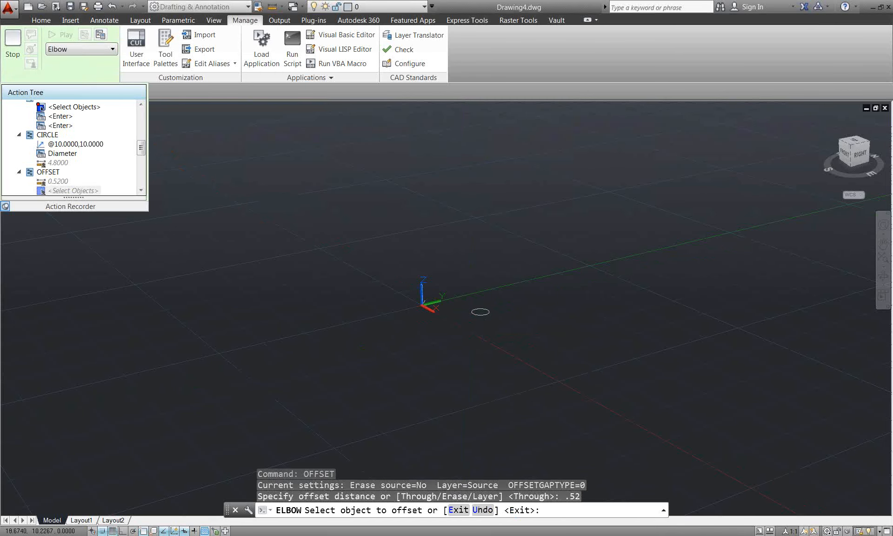
left_click(482, 314)
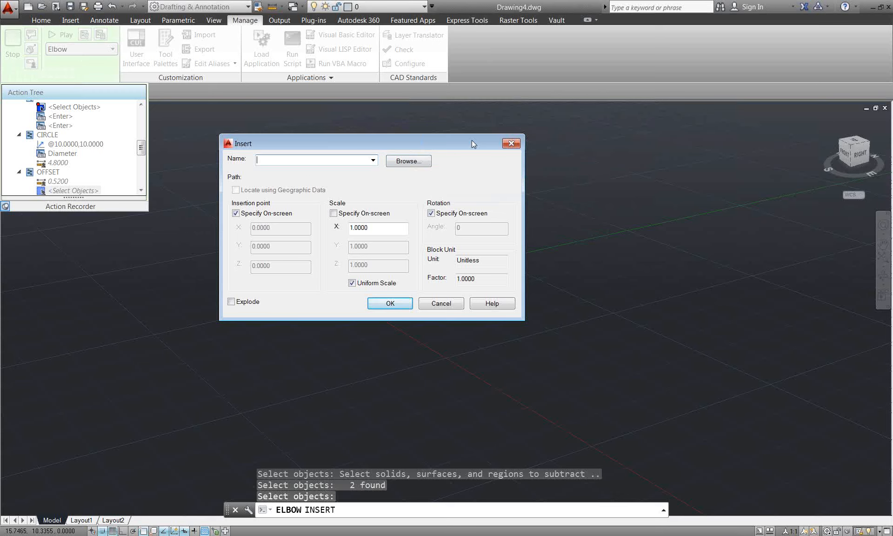
- Choose the 4" MJ End.dwg file from the Elbow folder as the block to insert and accept the insertion settings
left_click_drag(449, 138, 670, 204)
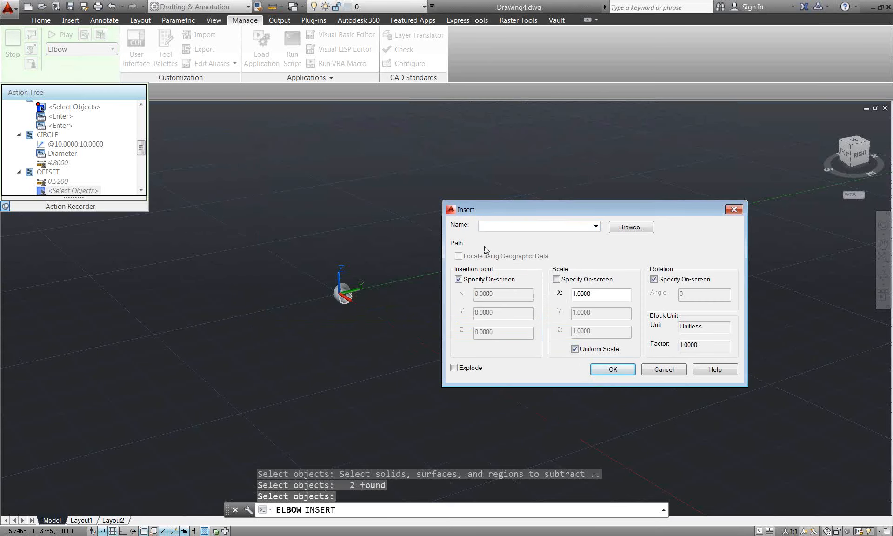
left_click_drag(521, 205, 489, 181)
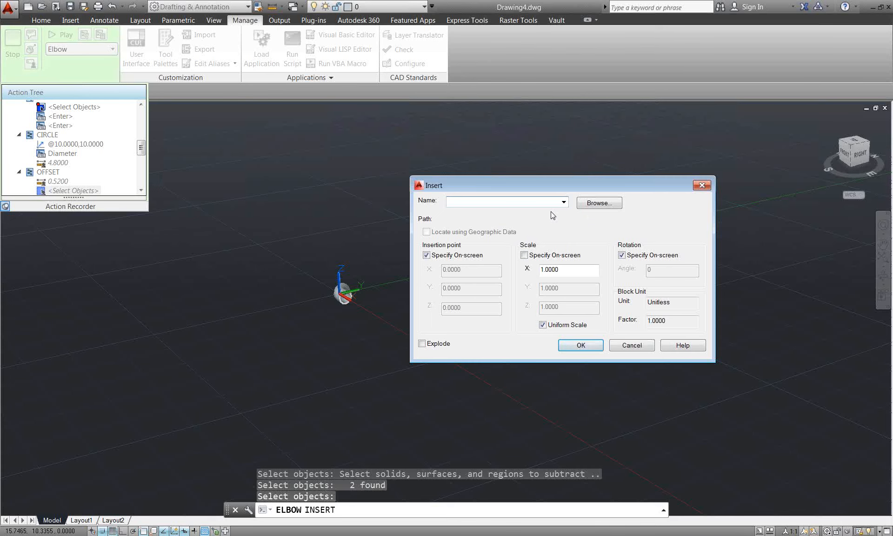
left_click(589, 199)
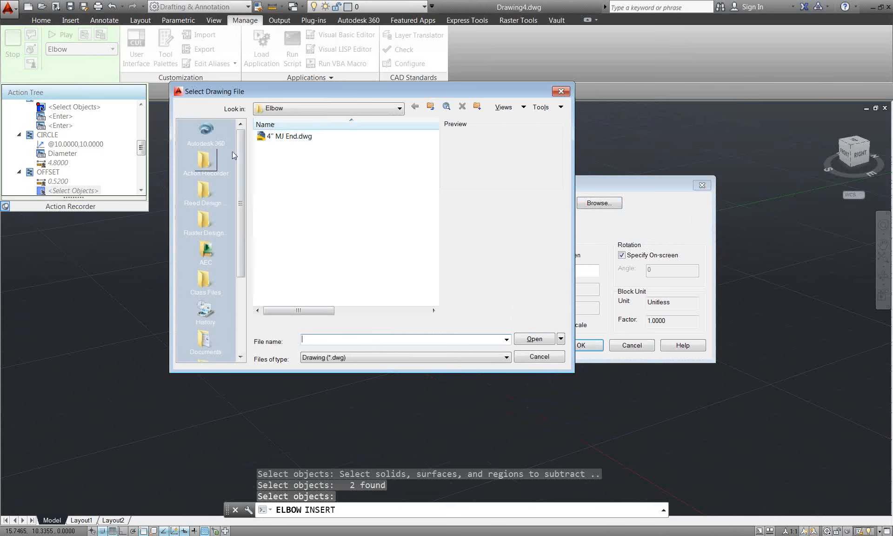
left_click(290, 140)
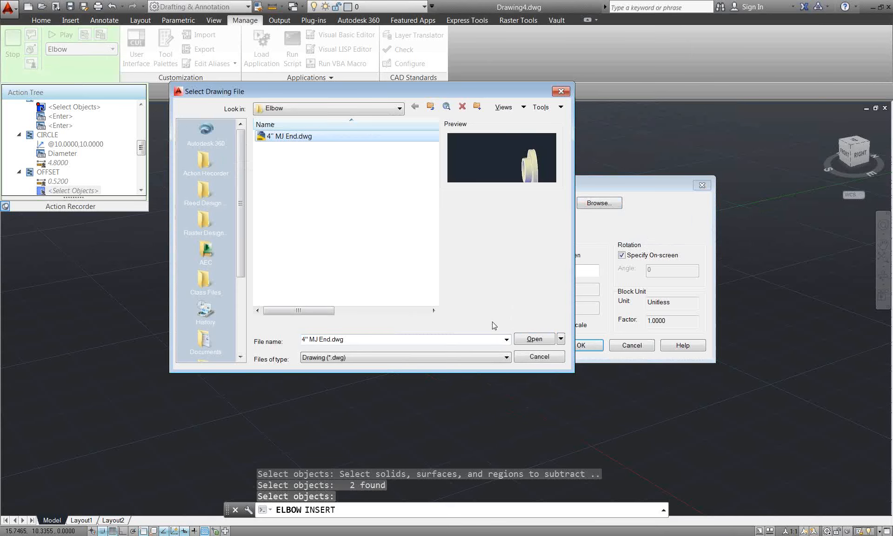
left_click(535, 339)
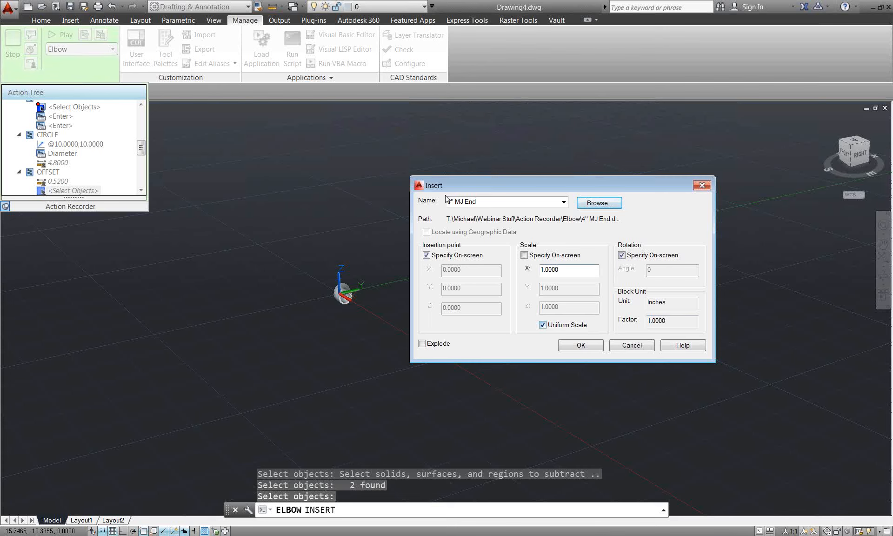
left_click(582, 345)
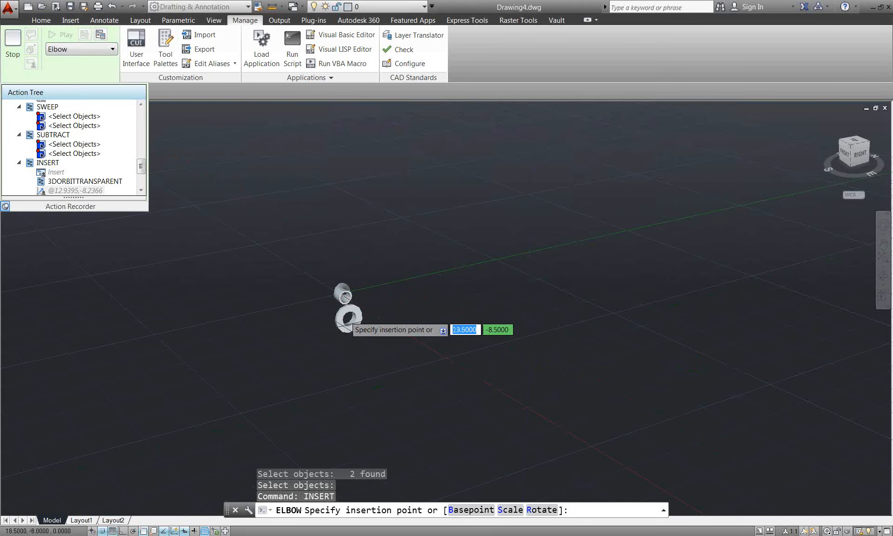
- Place the first 4" MJ End block at the pipe's near end using the Center object snap
scroll(349, 315, "up", 6)
middle_click_drag(351, 311, 517, 321)
right_click(255, 271, "shift")
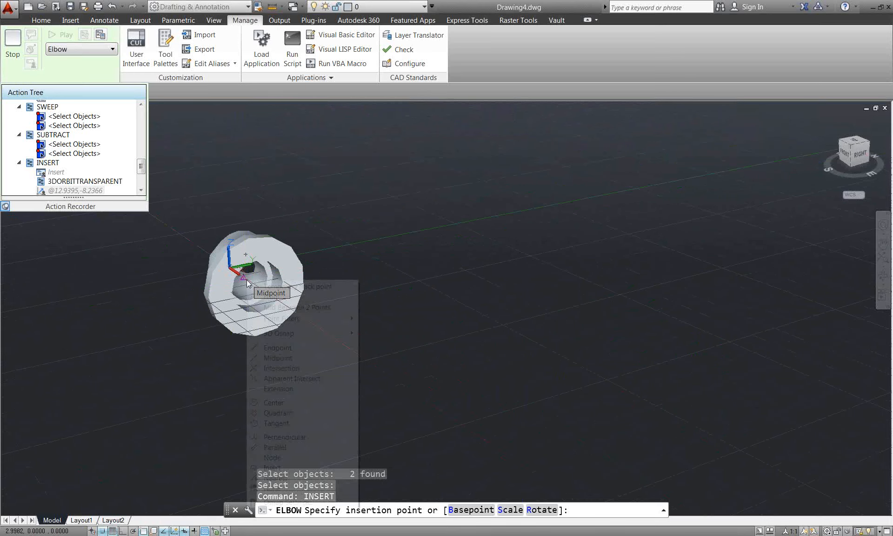
left_click(279, 386)
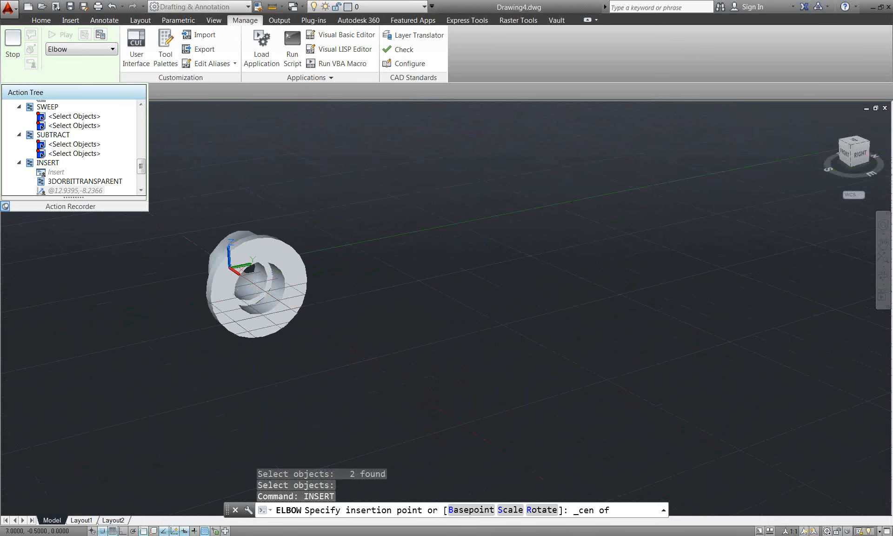
left_click(267, 283)
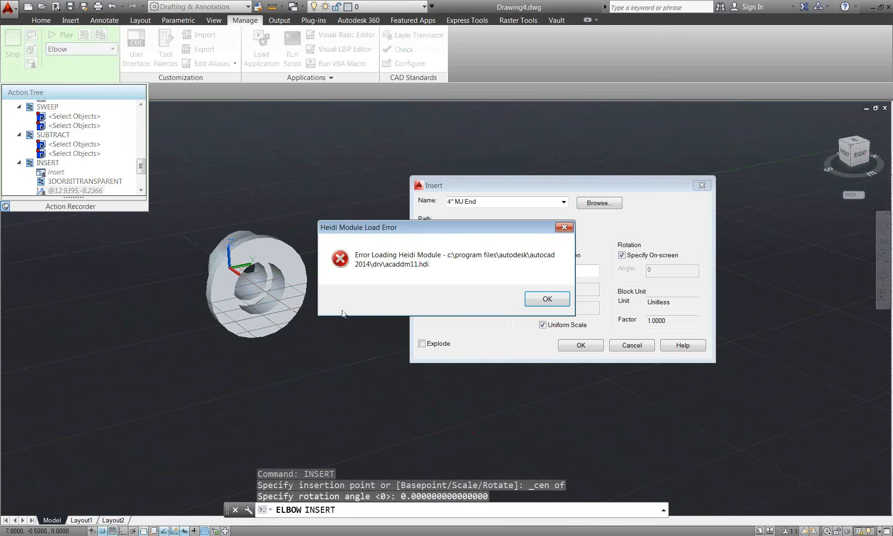
- Dismiss the module load errors and insert a second 4" MJ End block at the pipe's other end center, rotated 135 degrees
left_click(540, 299)
left_click(542, 299)
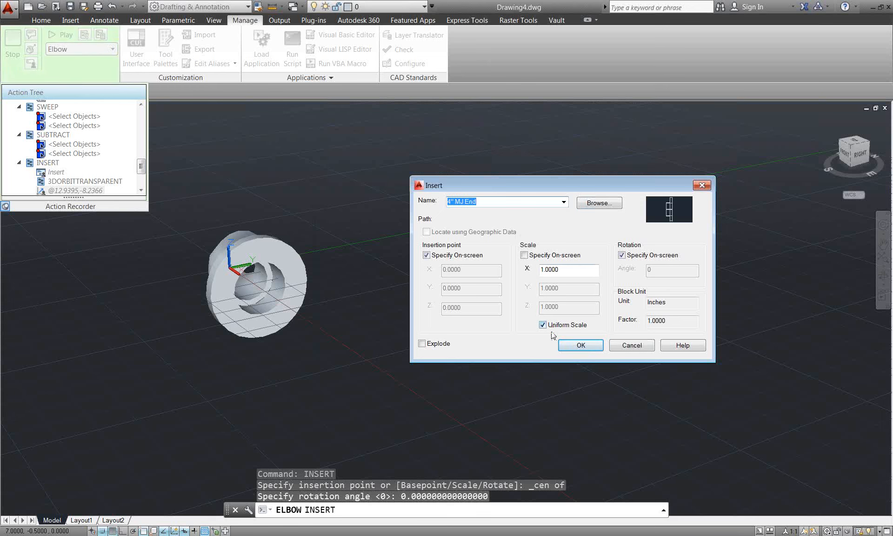
left_click(570, 349)
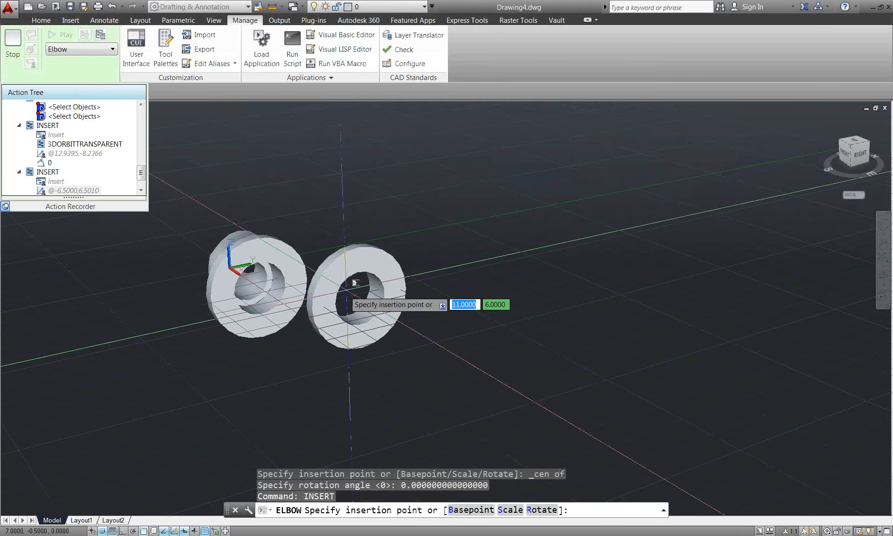
middle_click_drag(276, 264, 582, 275, "shift")
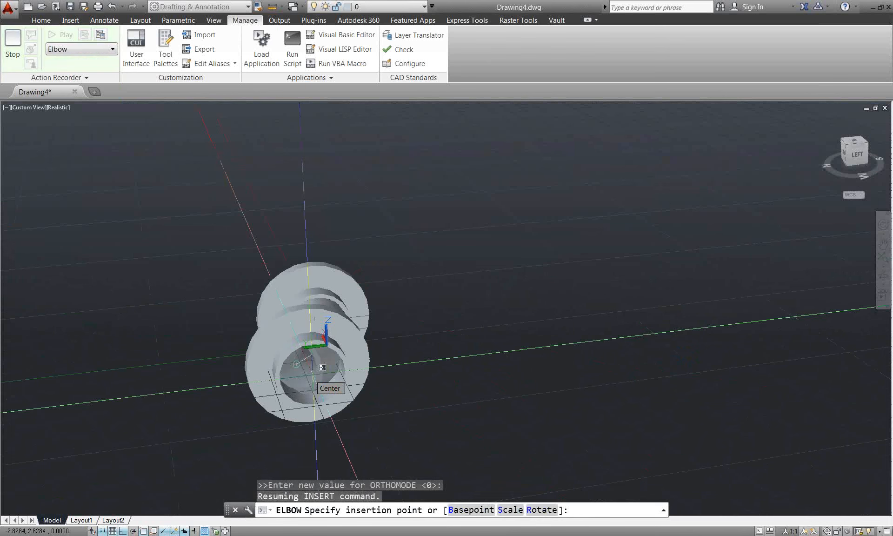
left_click(322, 367)
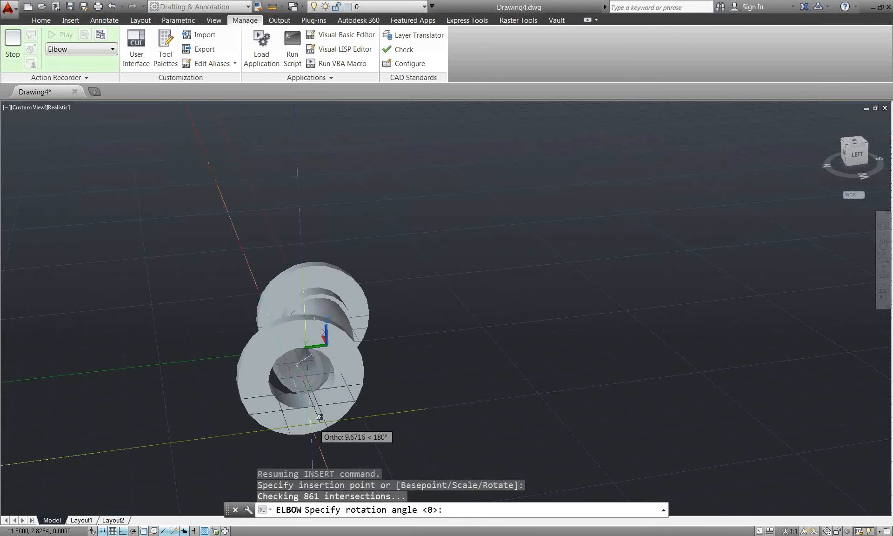
type("135")
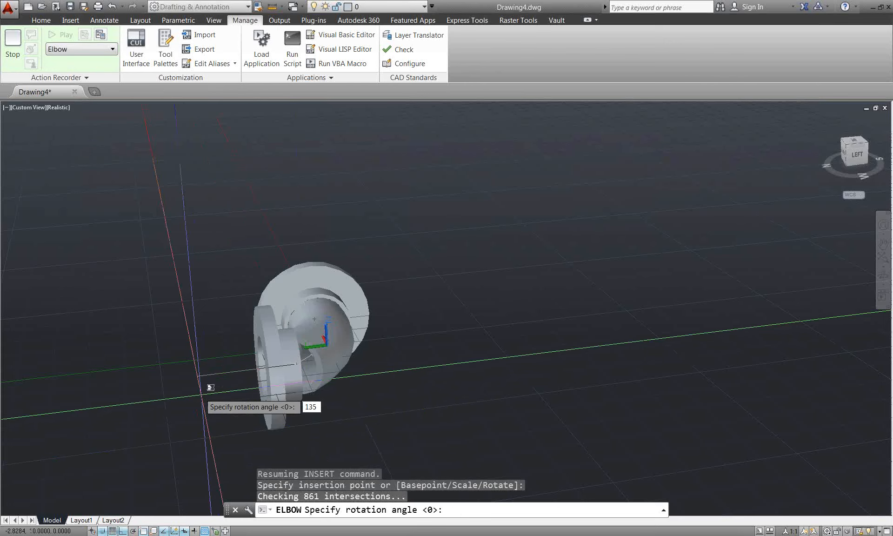
key("Return")
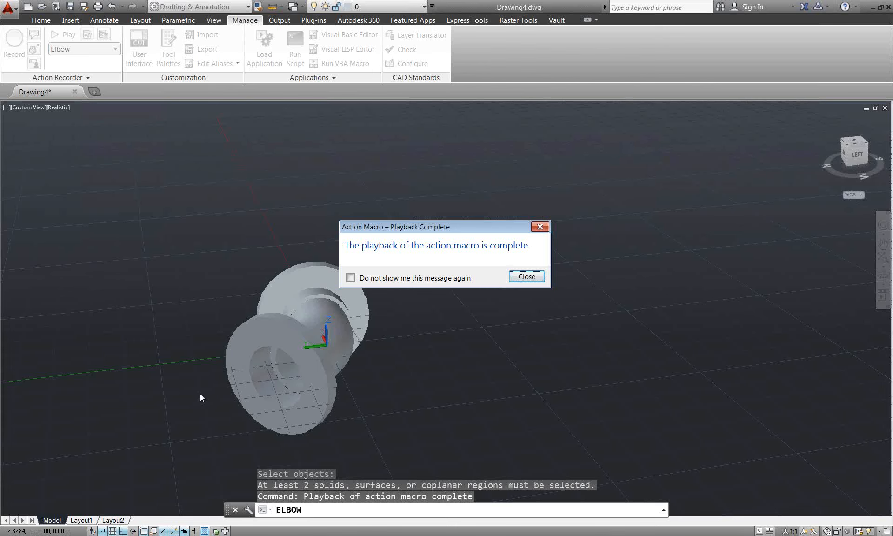
- Close the playback message, turn off the grid and snap, and inspect the finished elbow from several sides
left_click(527, 278)
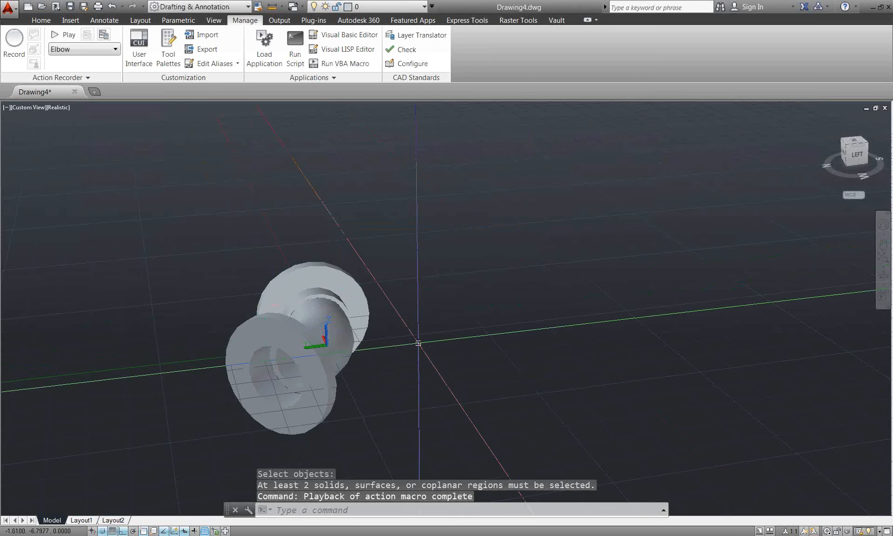
middle_click_drag(418, 343, 529, 374, "shift")
key("F7")
key("F9")
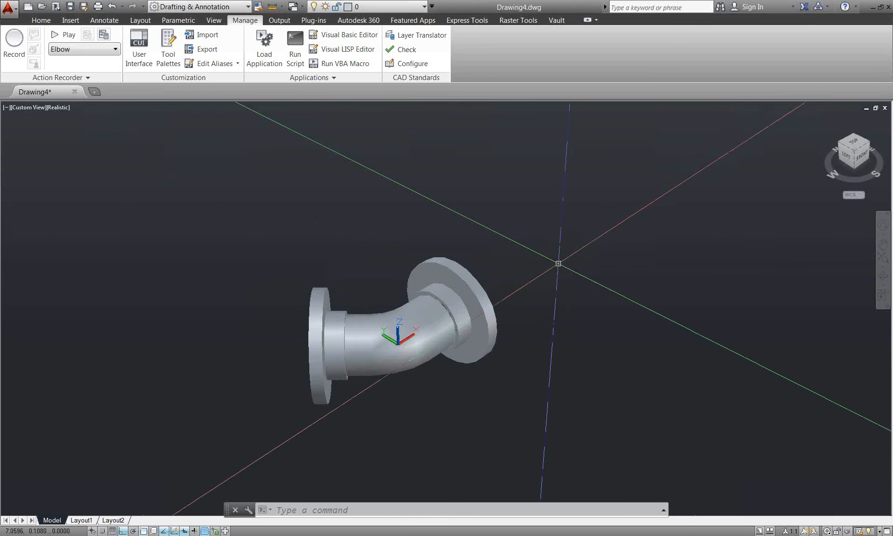
middle_click_drag(520, 299, 205, 103, "shift")
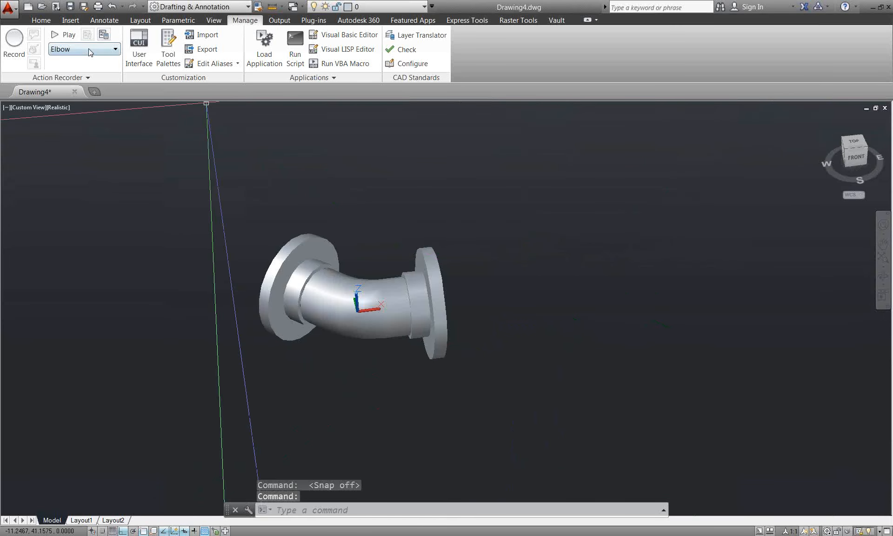
- Float the Action Recorder panel over the drawing and lengthen its expanded action tree for the Elbow macro
left_click(85, 80)
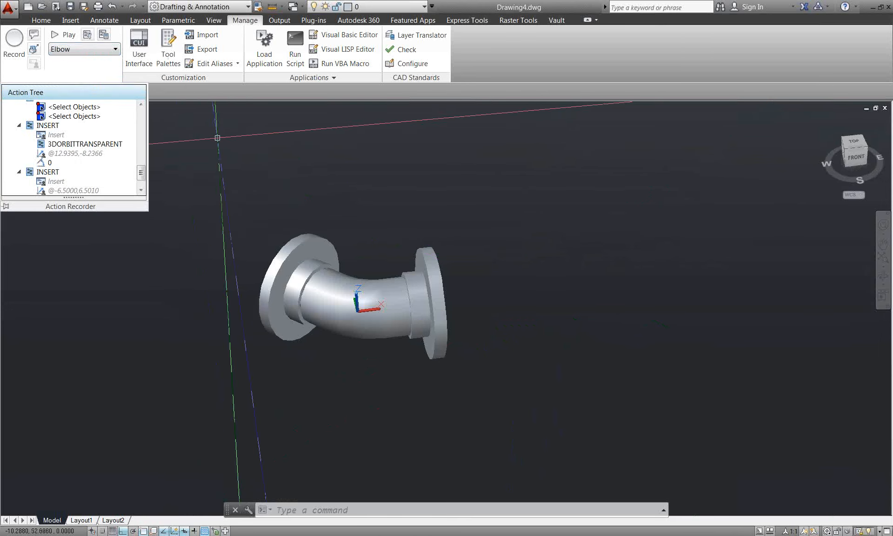
left_click_drag(57, 77, 582, 205)
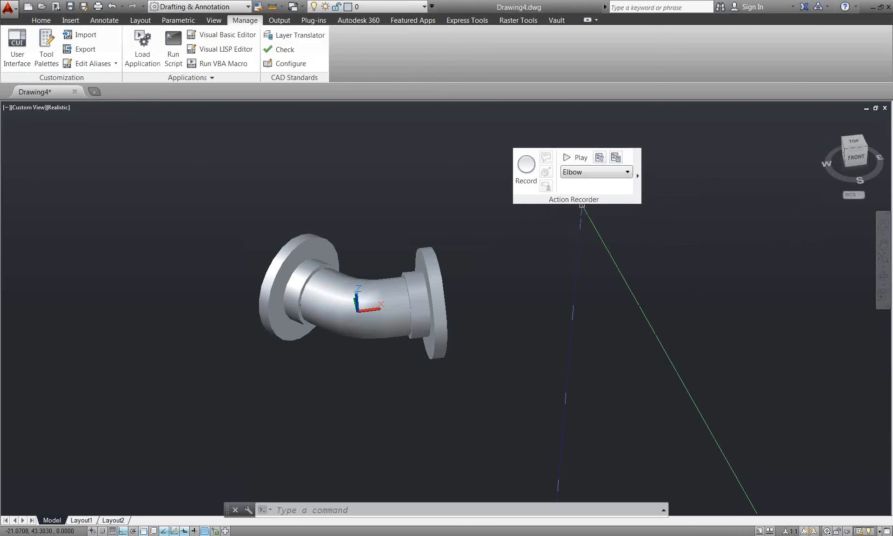
left_click(638, 176)
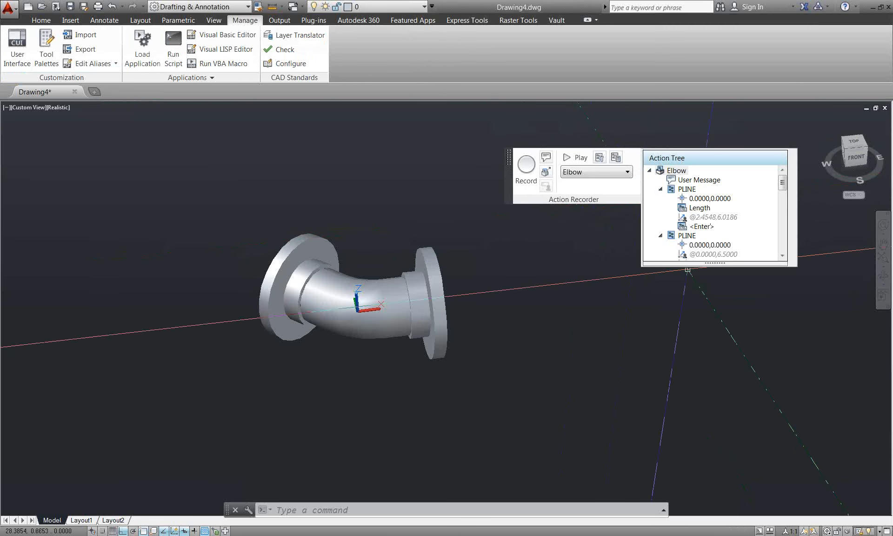
left_click_drag(715, 263, 717, 424)
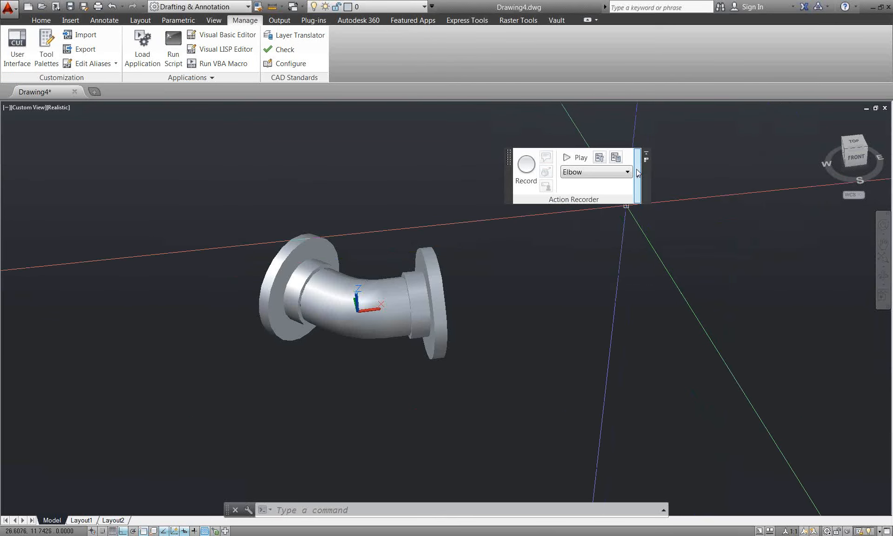
right_click(639, 172)
left_click(639, 172)
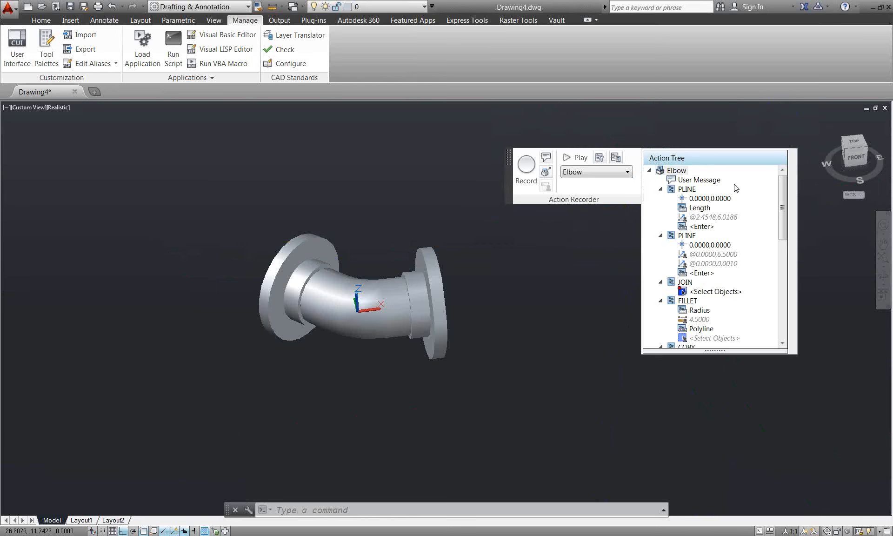
- Review the Elbow macro's recorded actions from the opening user message through the PLINE, JOIN, FILLET, COPY and CIRCLE commands
mouse_move(784, 185)
left_mouse_down()
mouse_move(784, 206)
mouse_move(770, 175)
left_mouse_up()
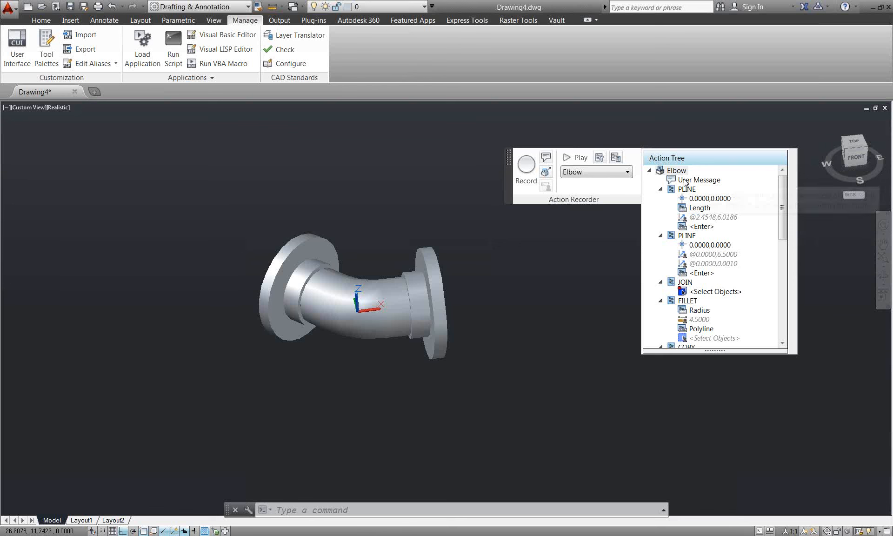
mouse_move(684, 182)
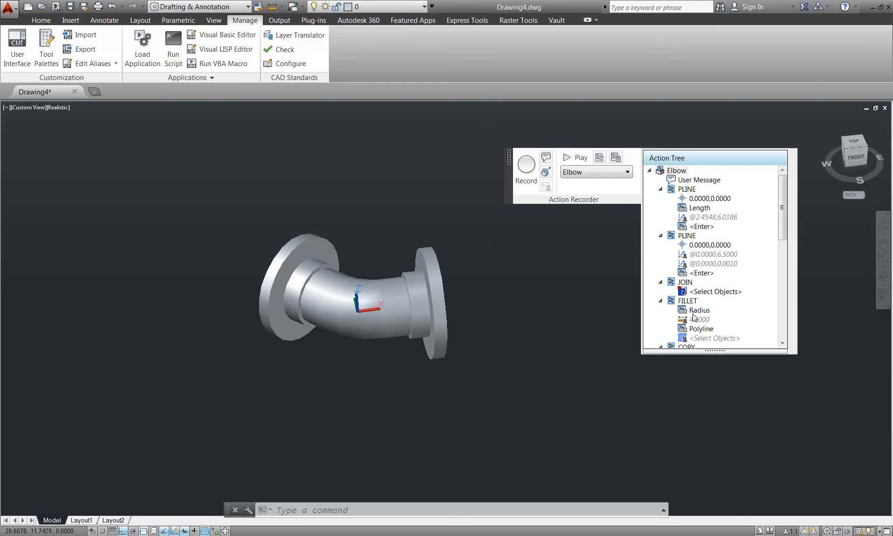
scroll(781, 231, "down", 4)
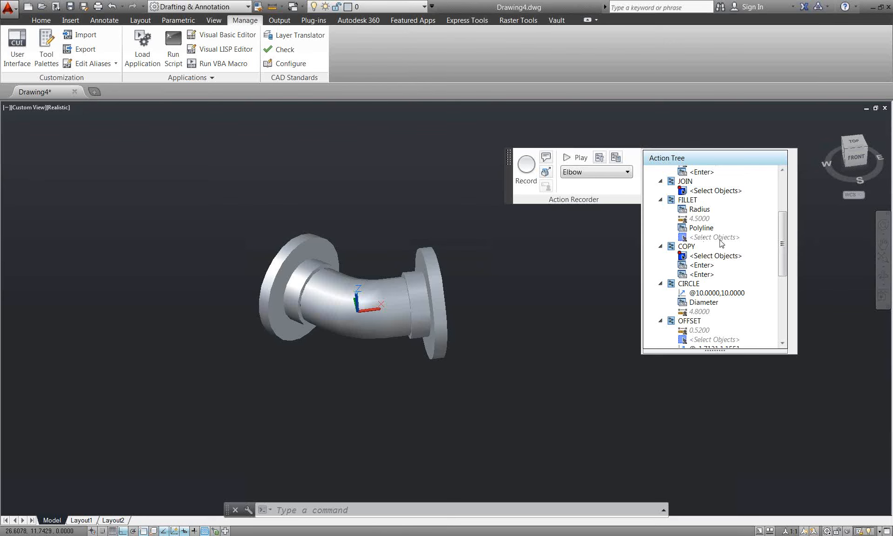
left_click_drag(781, 246, 782, 261)
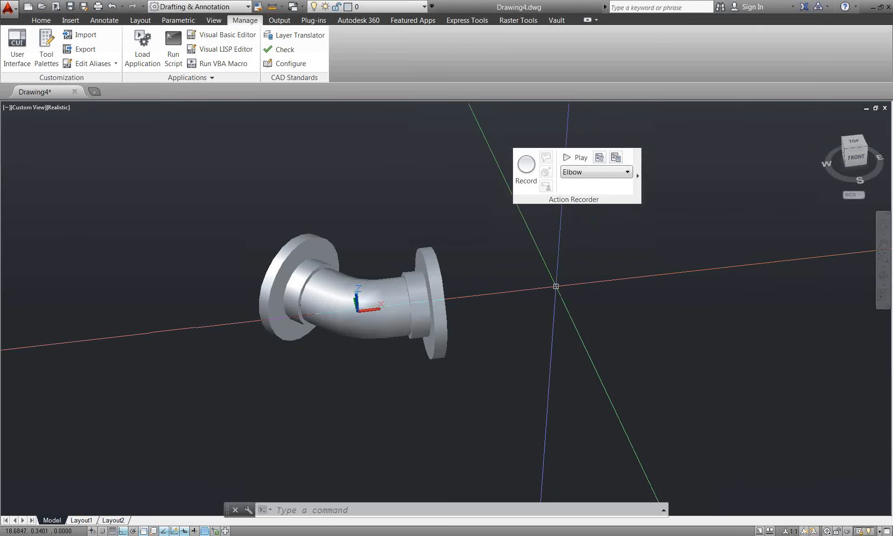
- Inspect the bore of the elbow through the opening of its end flange
middle_click_drag(556, 286, 553, 287, "shift")
left_click_drag(553, 287, 449, 258, "shift")
middle_click_drag(448, 259, 444, 267, "shift")
scroll(447, 288, "up", 5)
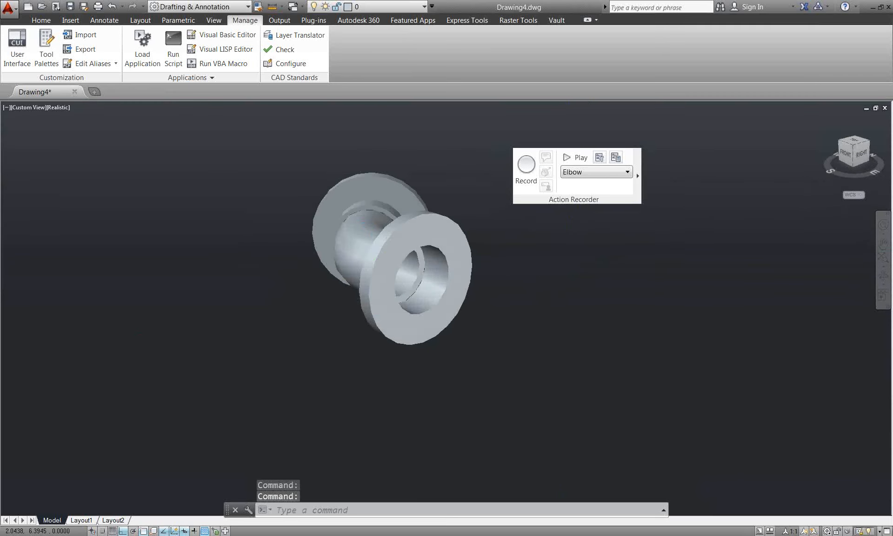
middle_click_drag(507, 290, 463, 279, "shift")
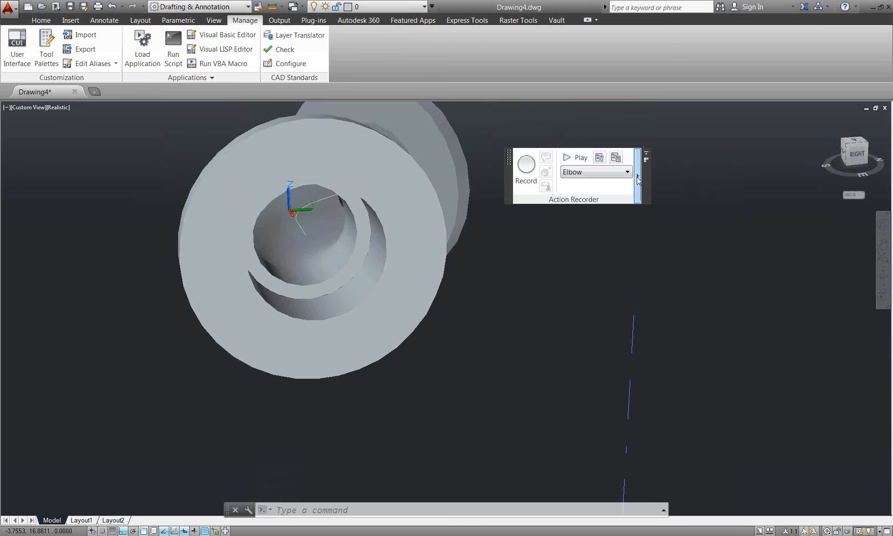
- Review the rest of the Elbow macro's recorded actions, from CIRCLE and OFFSET through SWEEP, SUBTRACT, INSERT and UNION
left_click(638, 176)
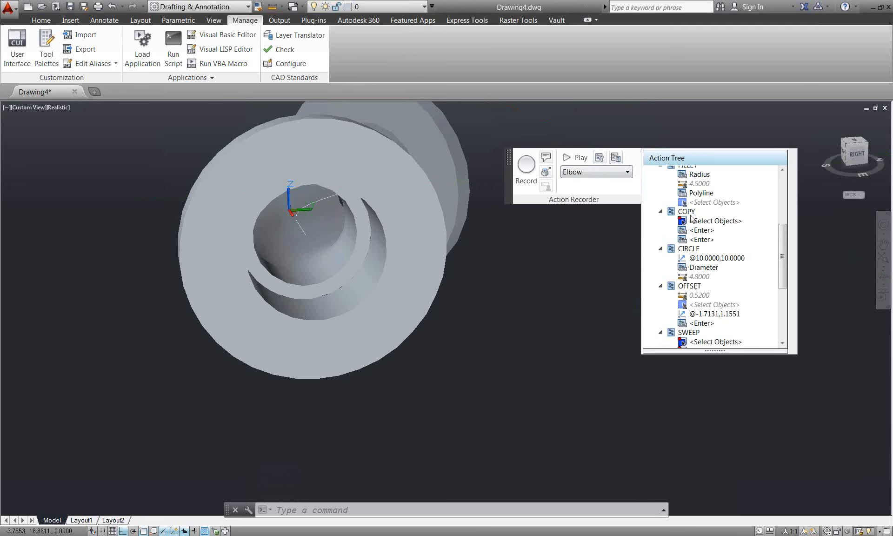
left_click_drag(783, 247, 783, 269)
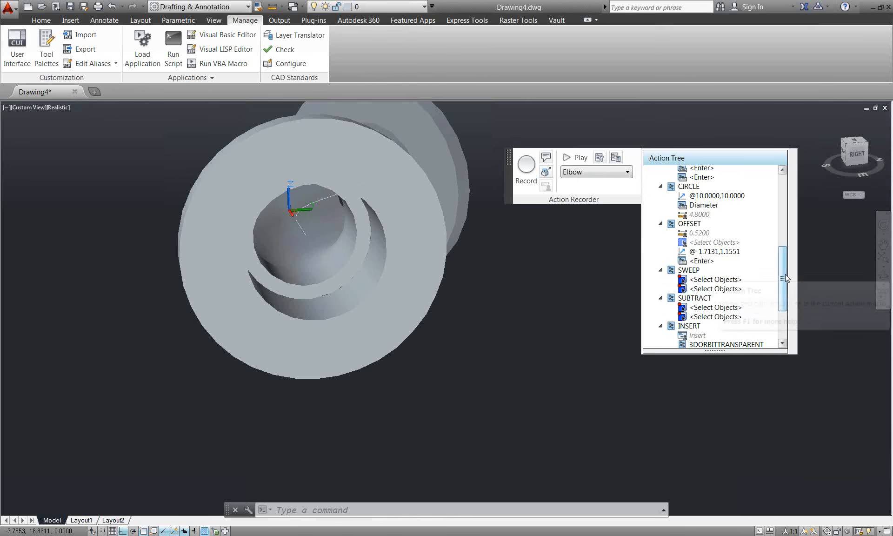
left_click_drag(783, 278, 780, 302)
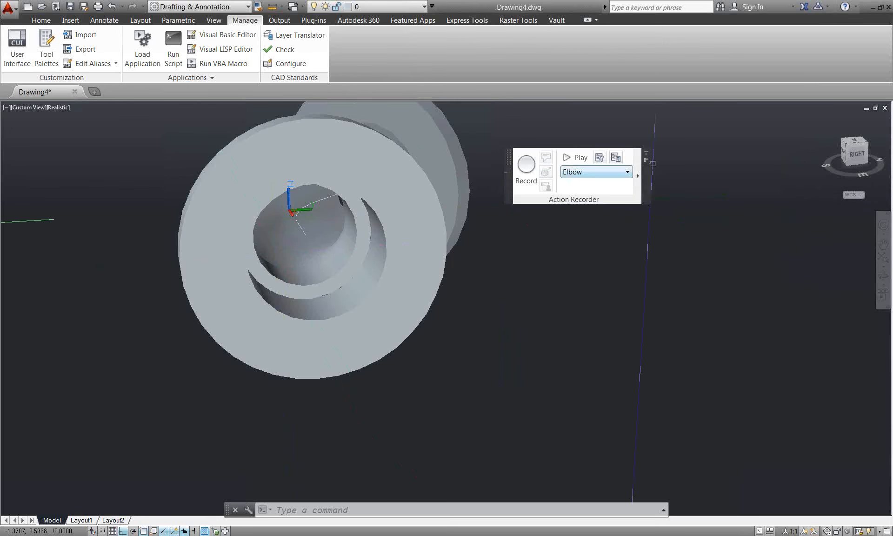
left_click(638, 184)
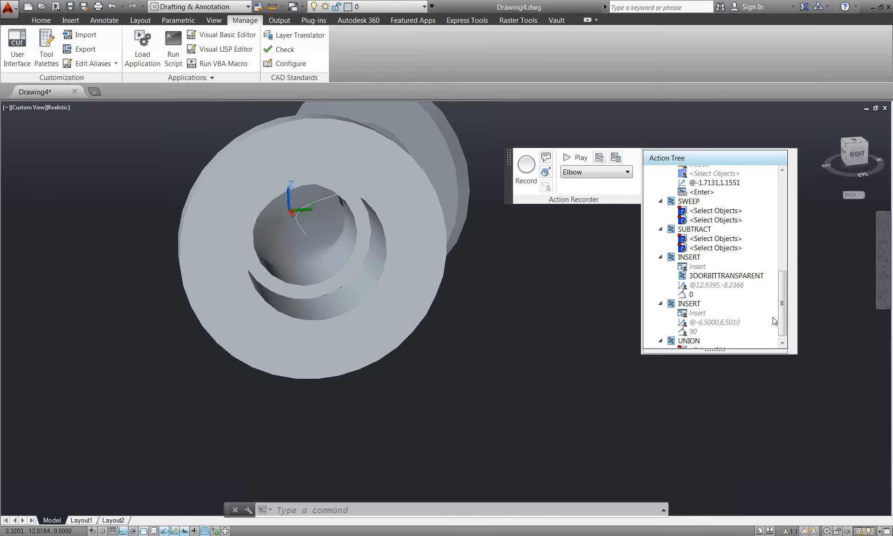
left_click_drag(780, 305, 780, 323)
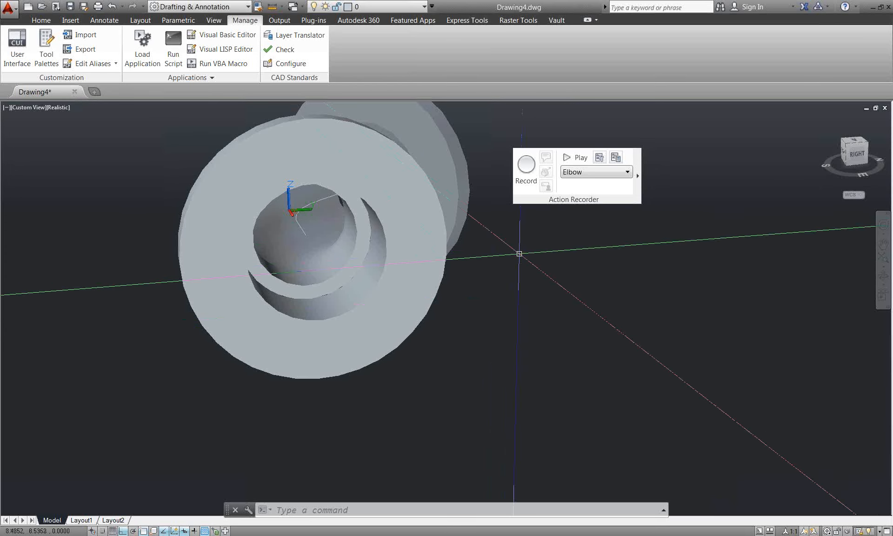
- Select the open end's flange block to check it as a separate object on the elbow, and clear the selection
left_click(416, 232)
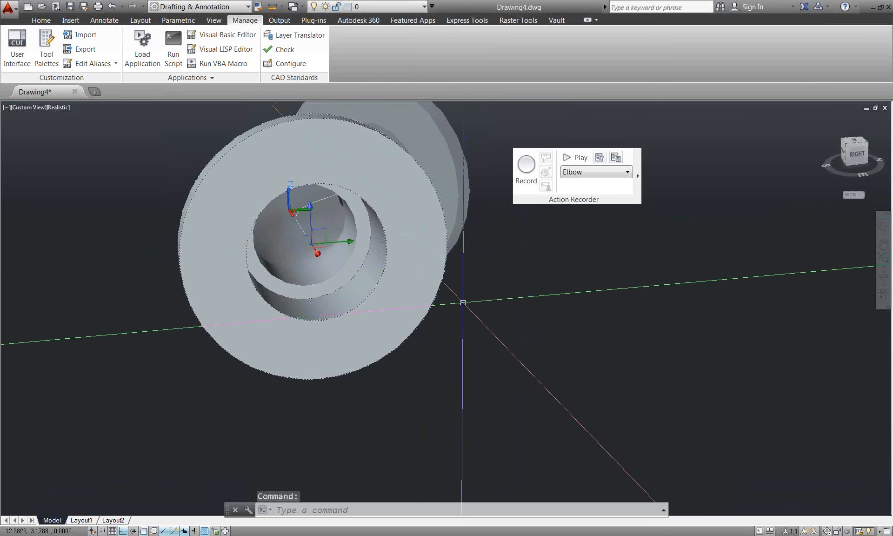
middle_click_drag(463, 302, 454, 349, "shift")
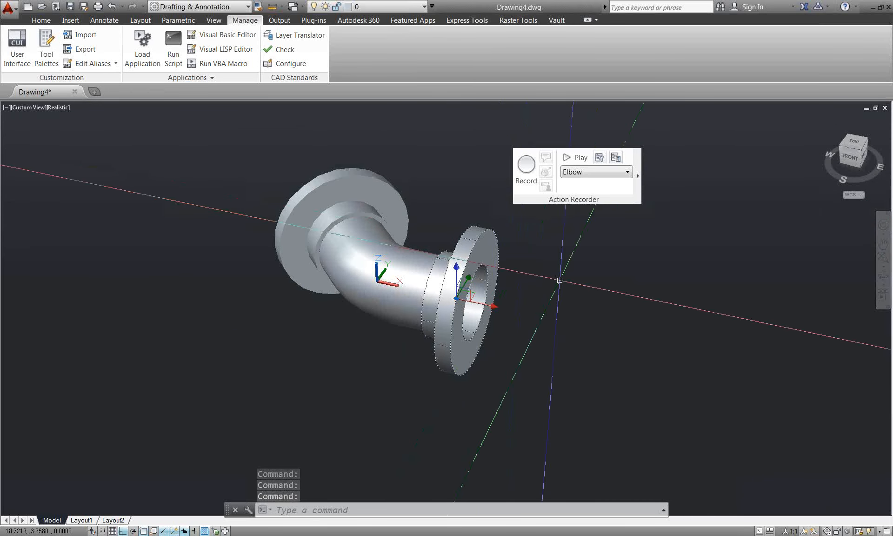
key("Escape")
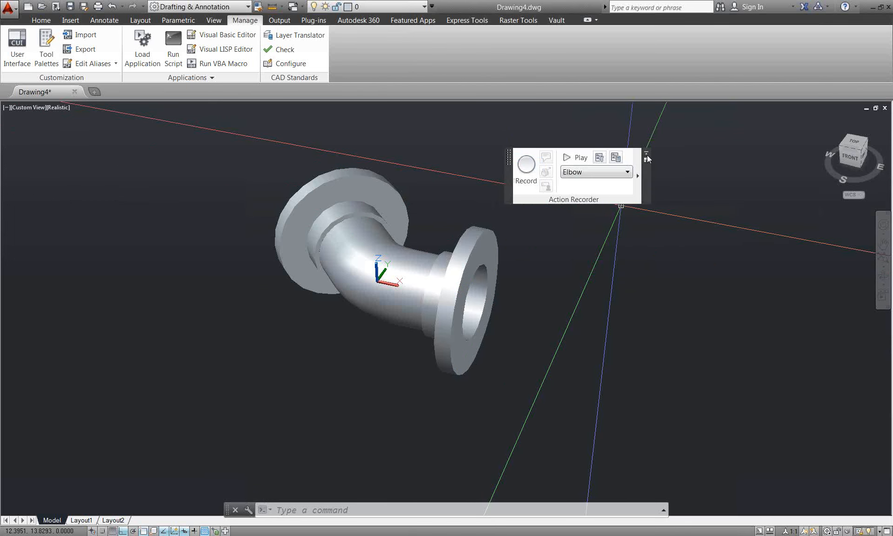
- Return the floating Action Recorder panel to the ribbon and close Drawing4.dwg without saving its changes
left_click(646, 153)
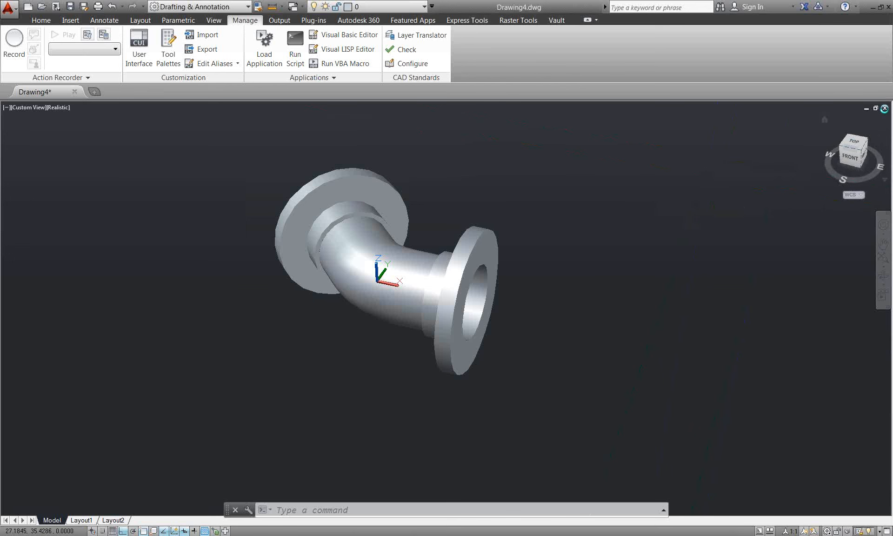
left_click(884, 108)
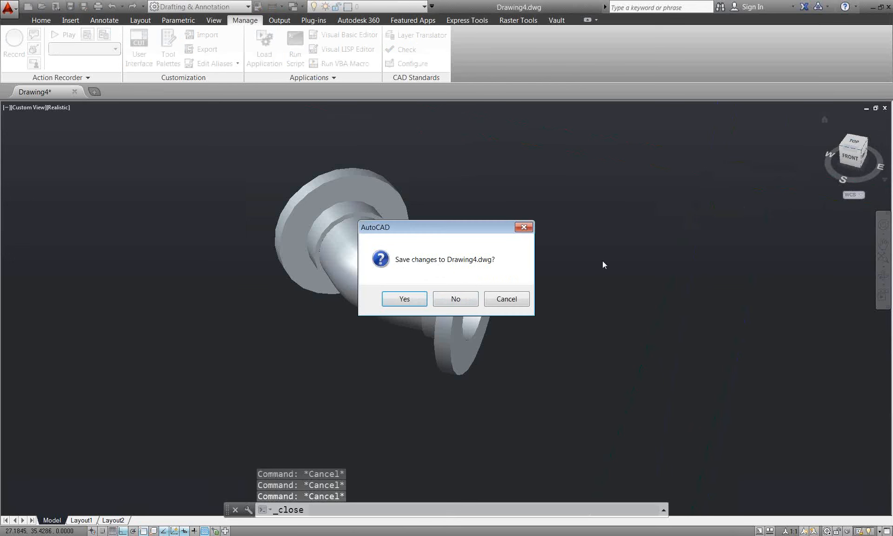
left_click(466, 298)
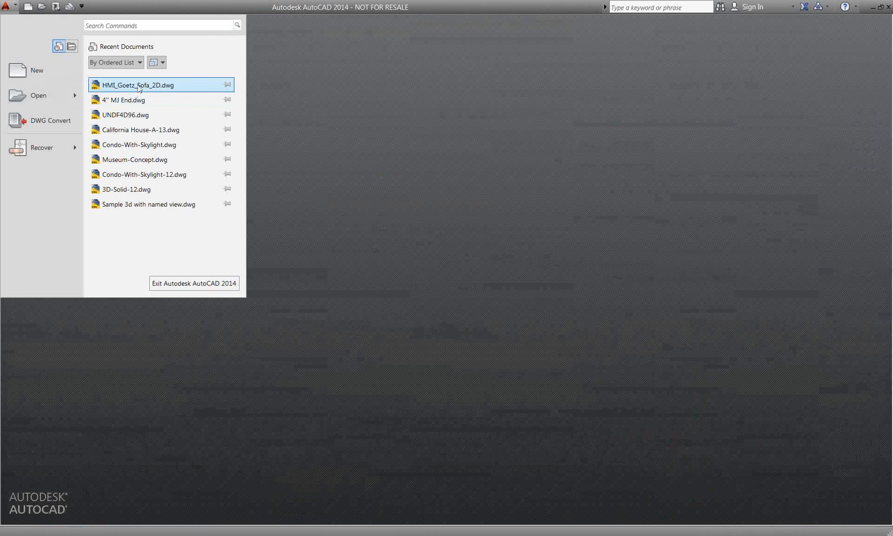
- Try twice to open HMI_Goetz_Sofa_2D.dwg from the recent documents, dismissing the error message each time
left_click(138, 88)
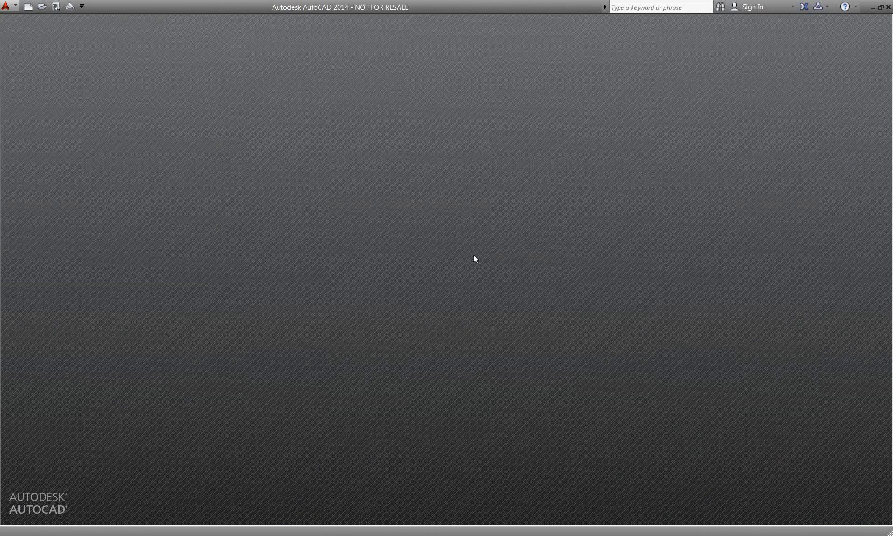
left_click(527, 310)
left_click(15, 6)
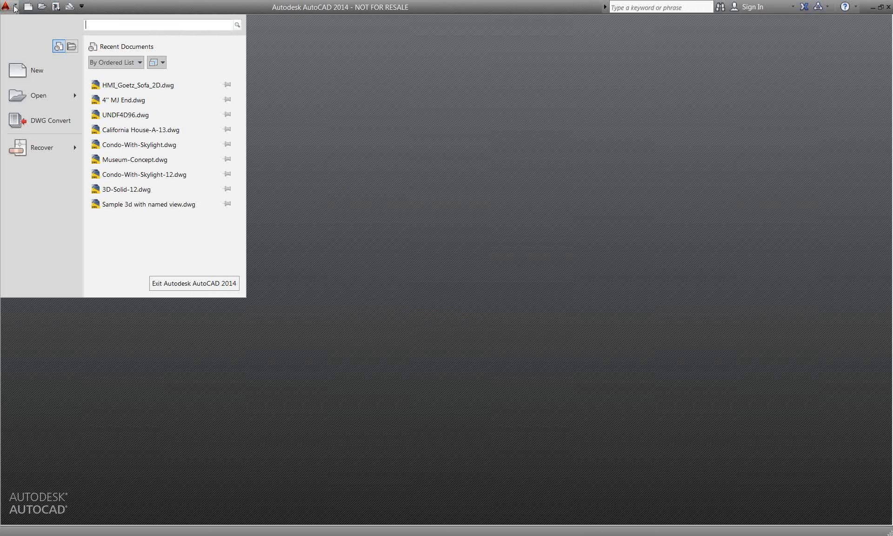
left_click(129, 85)
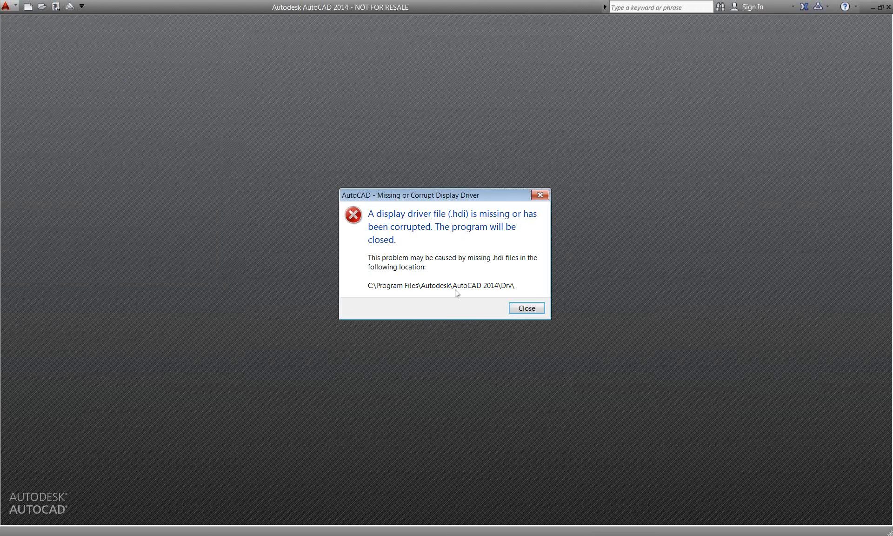
left_click(525, 307)
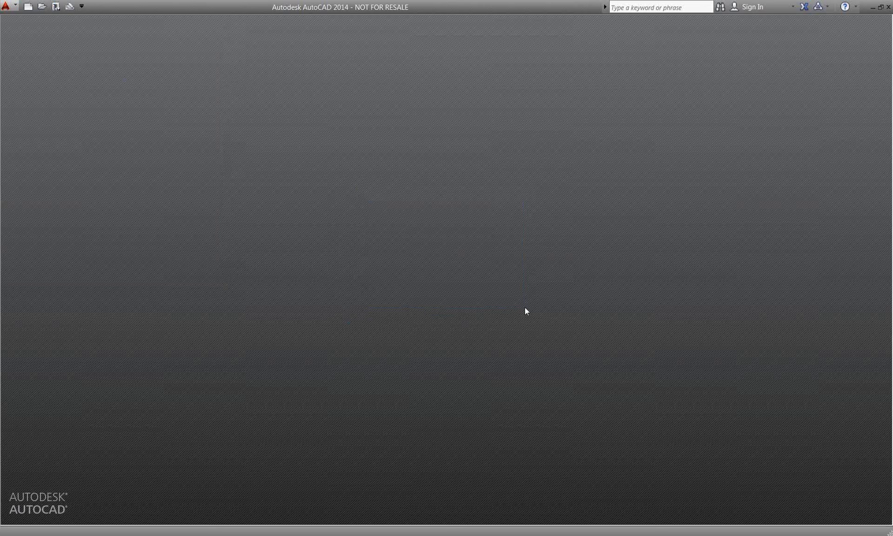
- Open the existing drawing HMI_Goetz_Sofa_2D.dwg by browsing to it in the Action Recorder folder
left_click(11, 7)
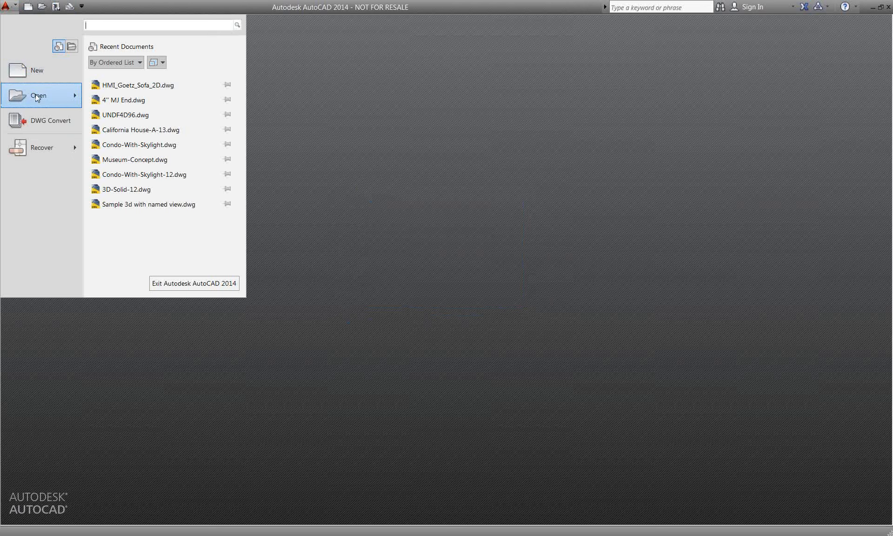
mouse_move(38, 98)
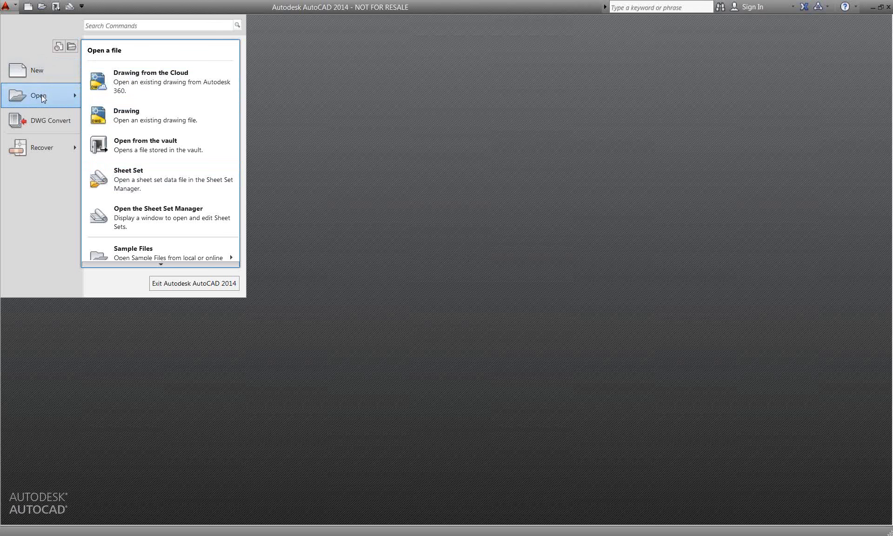
left_click(125, 116)
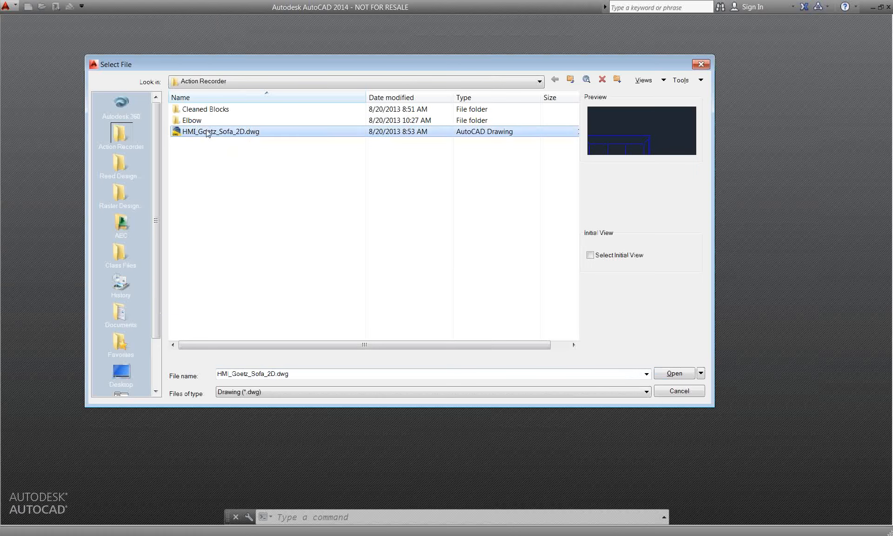
left_click(671, 374)
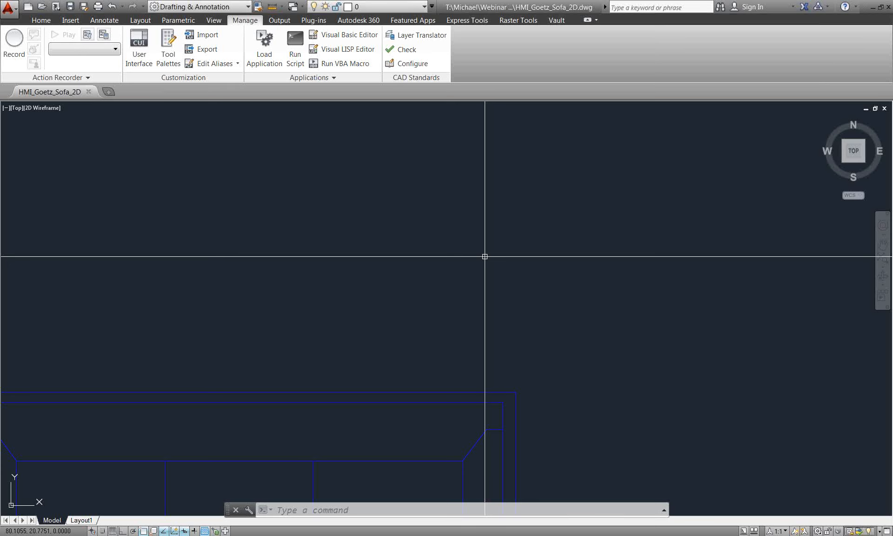
- Select the sofa's outer outline and check its layer assignment against the layers available in the drawing
left_click(41, 20)
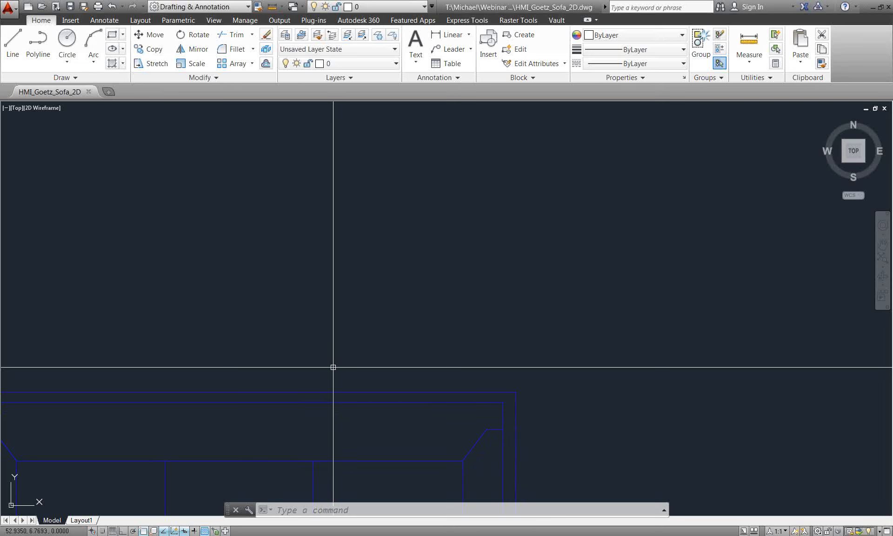
left_click(332, 397)
left_click(307, 255)
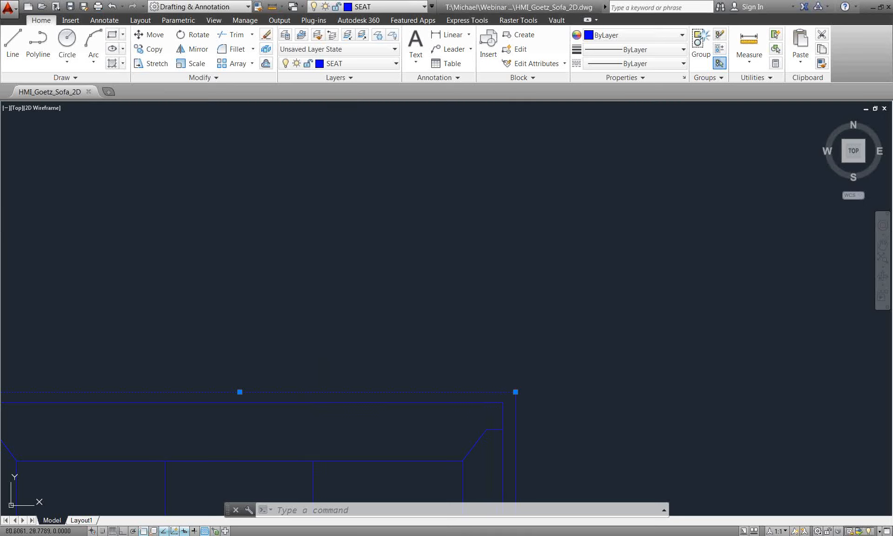
left_click(395, 63)
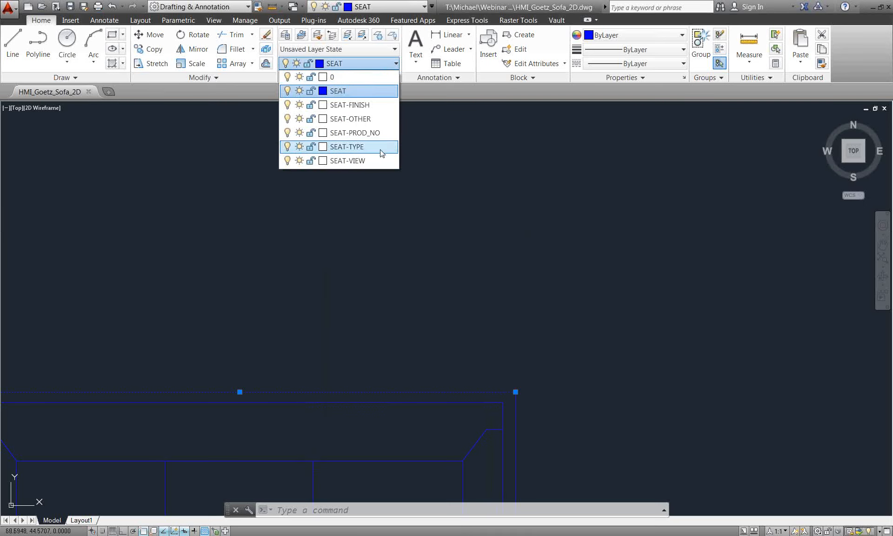
left_click(358, 161)
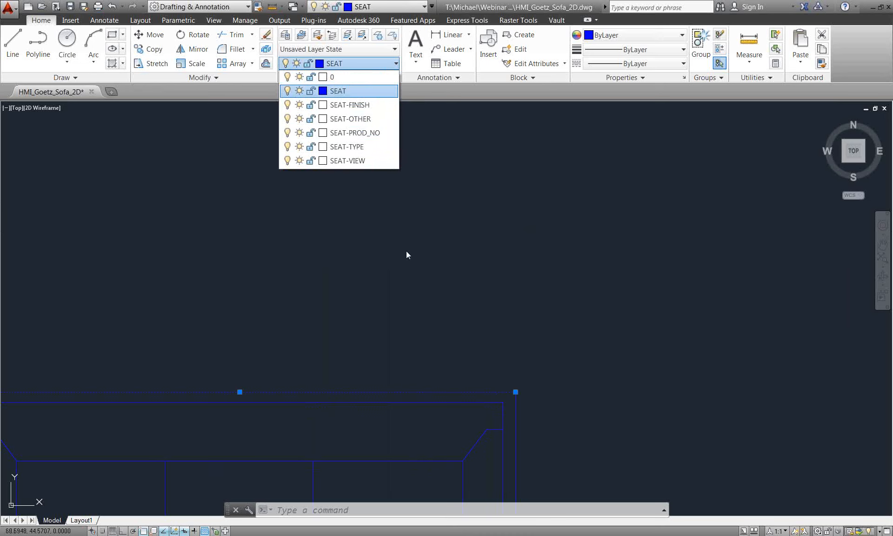
left_click(419, 269)
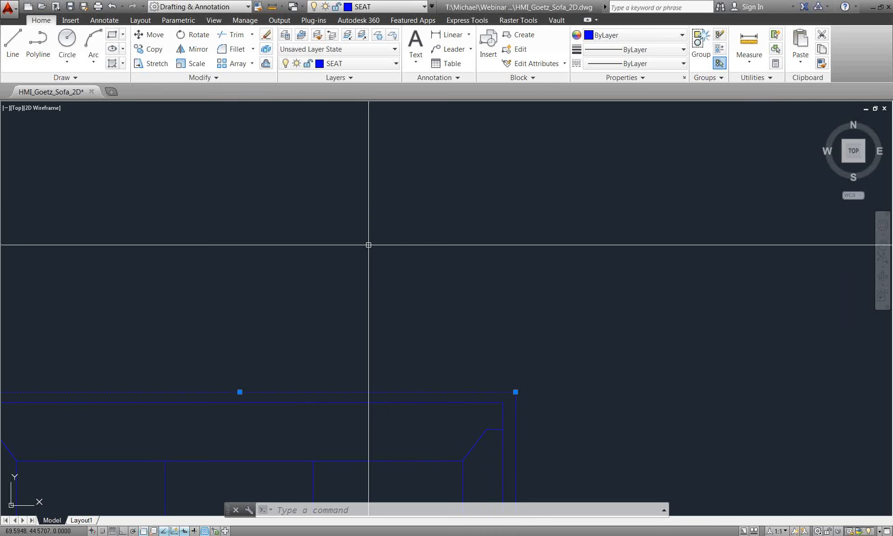
- Clear the sofa selection and check which text styles are available in the drawing
left_click(100, 21)
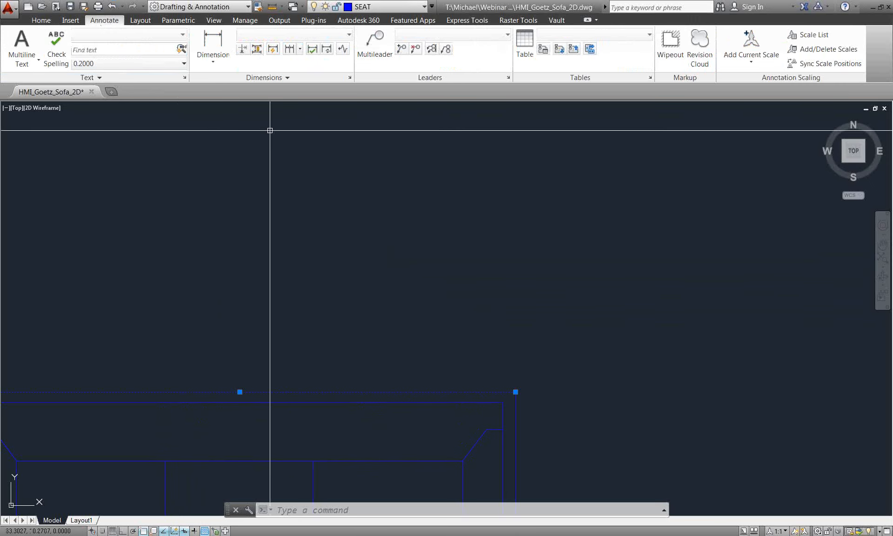
left_click(310, 189)
key("Escape")
key("Escape")
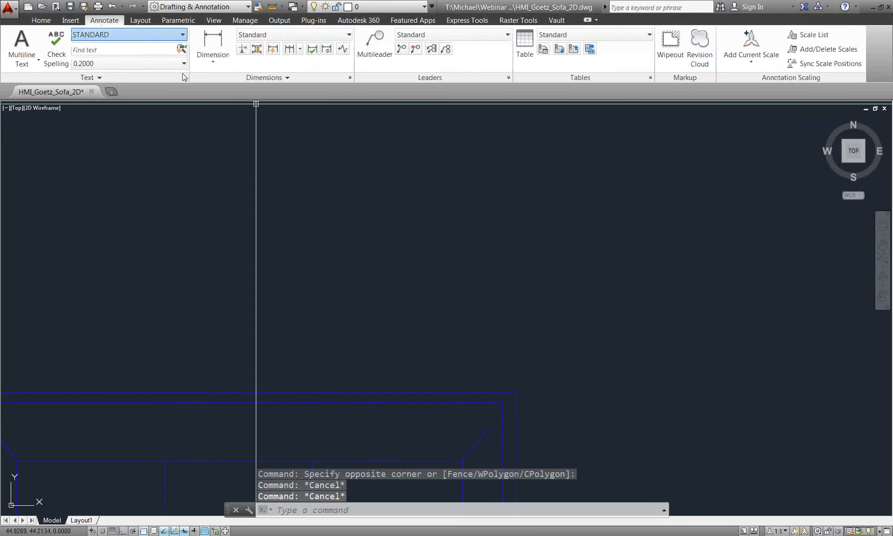
left_click(181, 38)
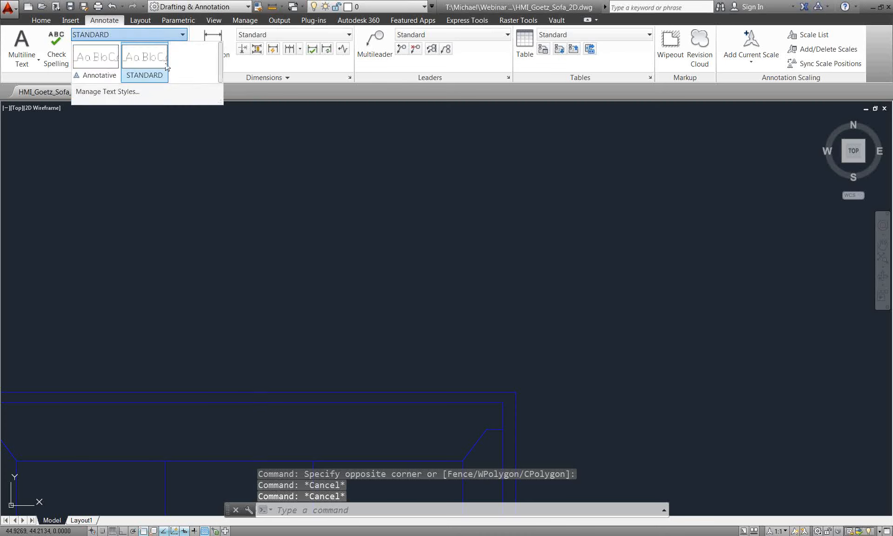
left_click(304, 149)
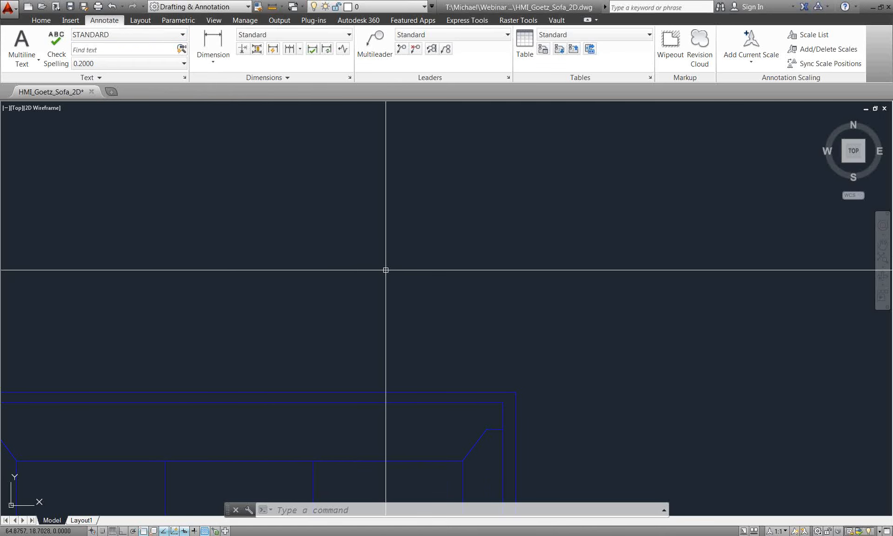
left_click(41, 20)
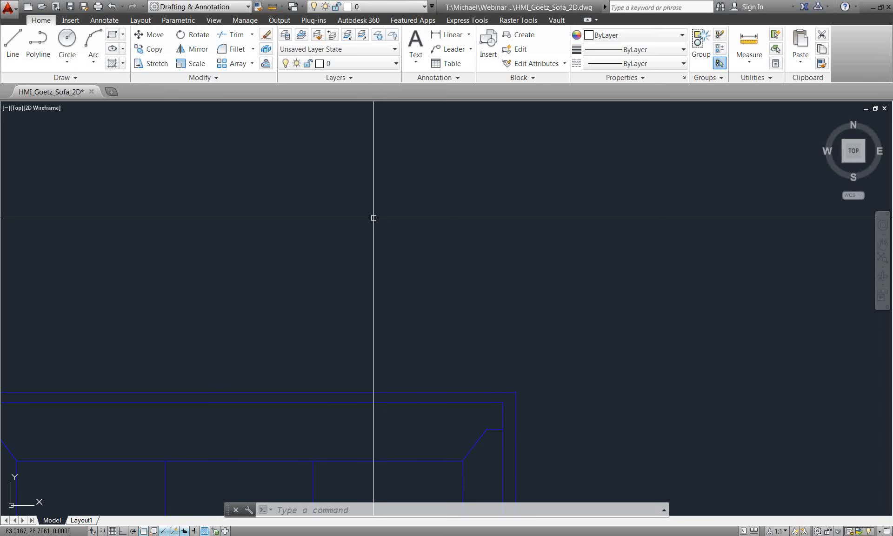
- Start recording a new action macro and record a zoom to the drawing's extents
left_click(255, 21)
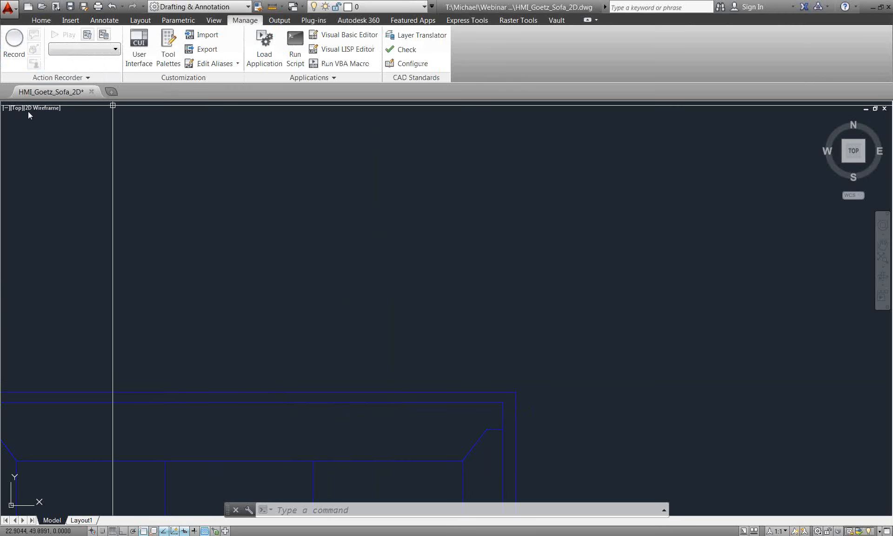
left_click(14, 39)
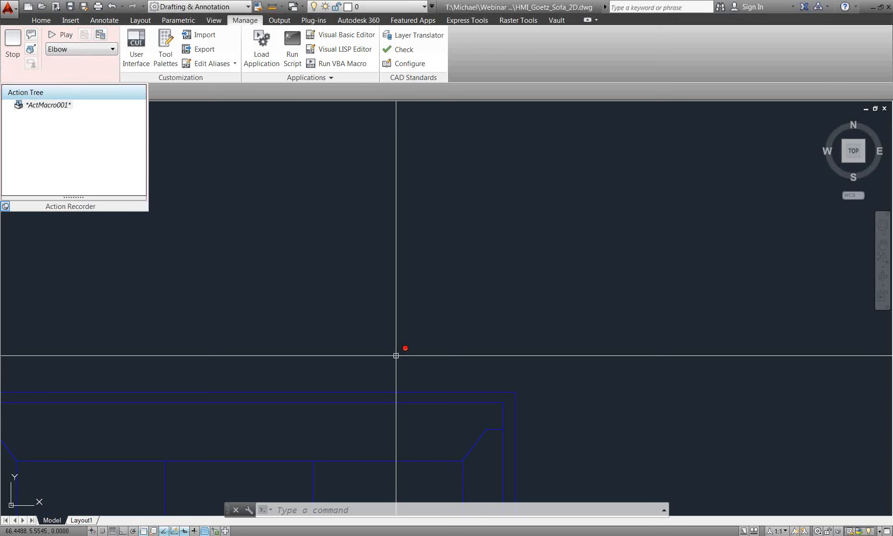
type("z")
key("Return")
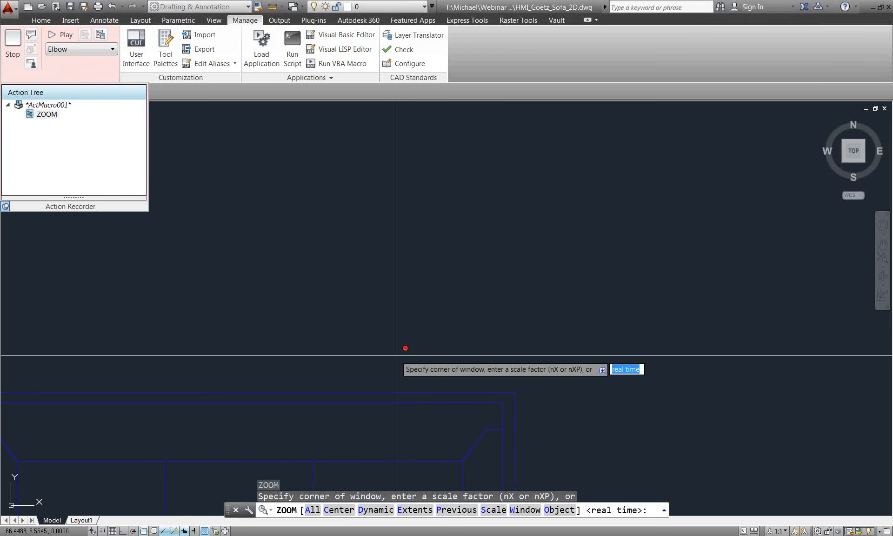
type("e")
key("Return")
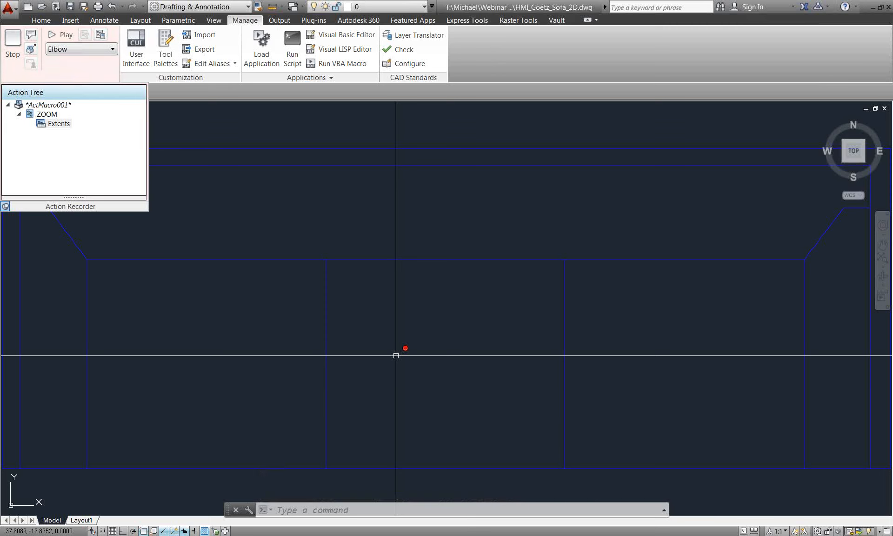
- Record the creation of a new layer named A-Furn with the command-line -LAYER command
type("-layer")
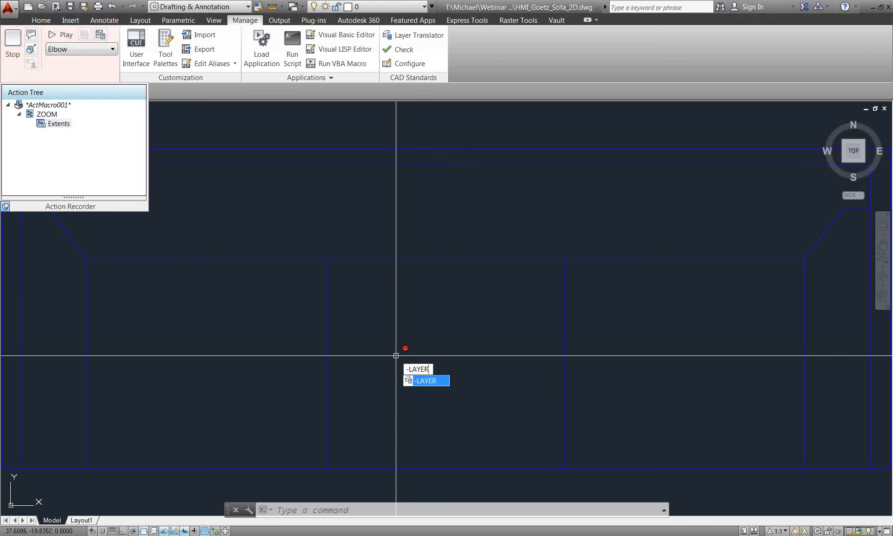
key("Return")
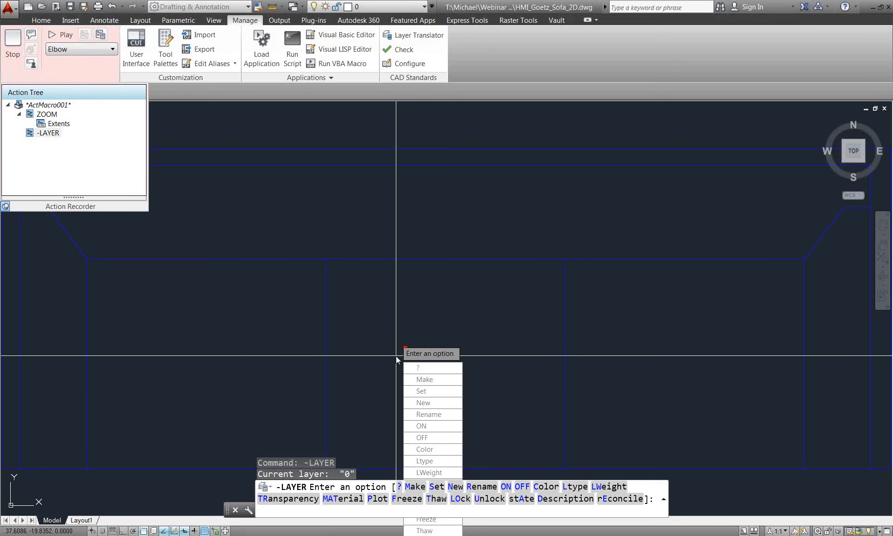
type("n")
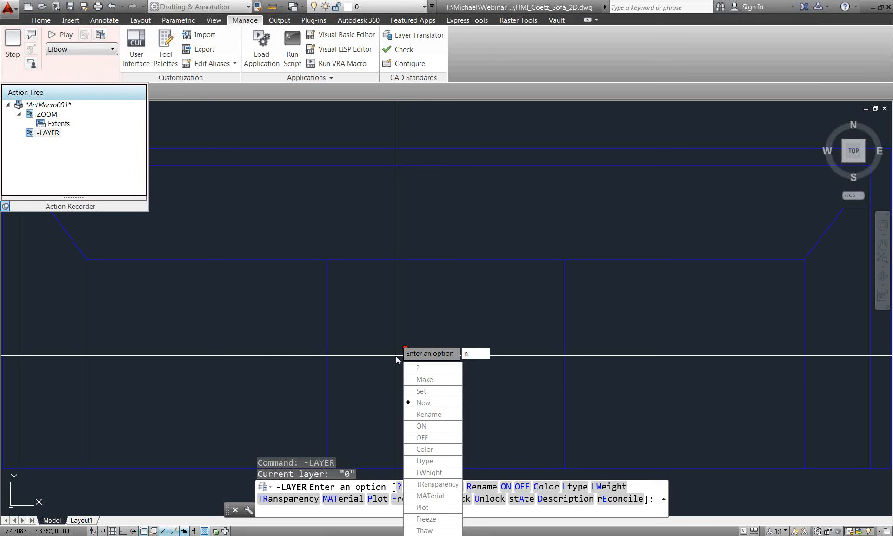
key("Return")
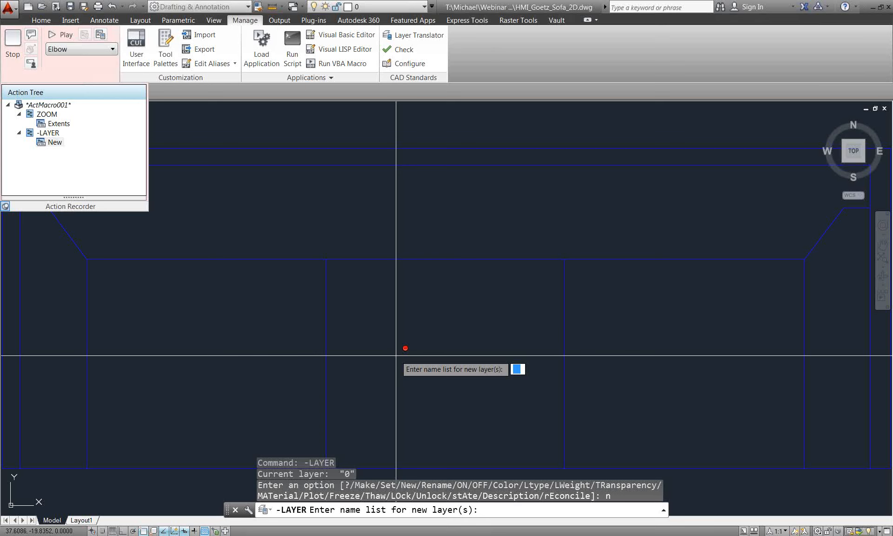
type("A-Furn")
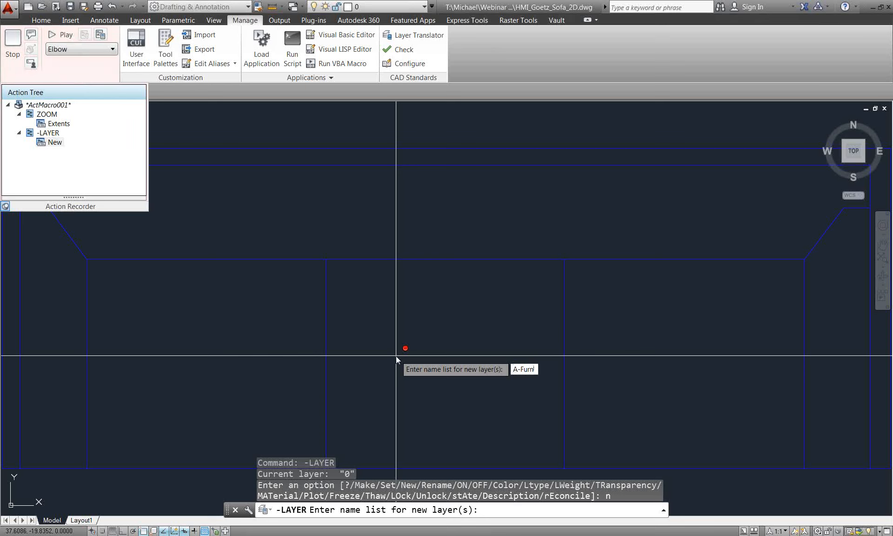
key("Return")
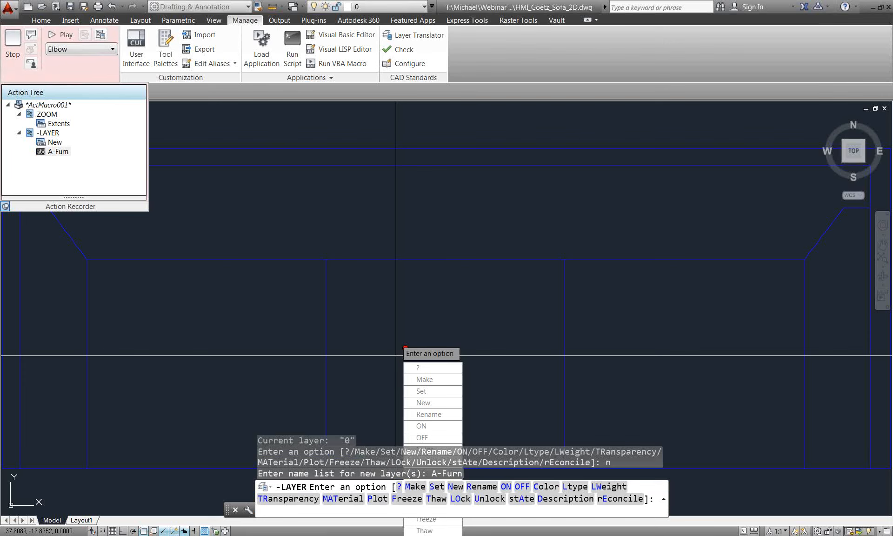
key("Return")
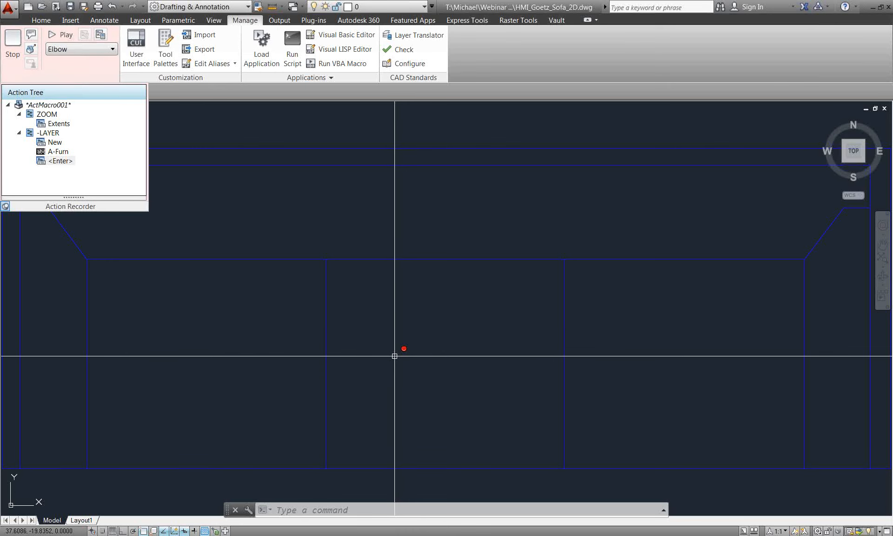
- Record moving all the sofa geometry to layer A-Furn through its object properties, and clear the selection
scroll(395, 356, "down", 3)
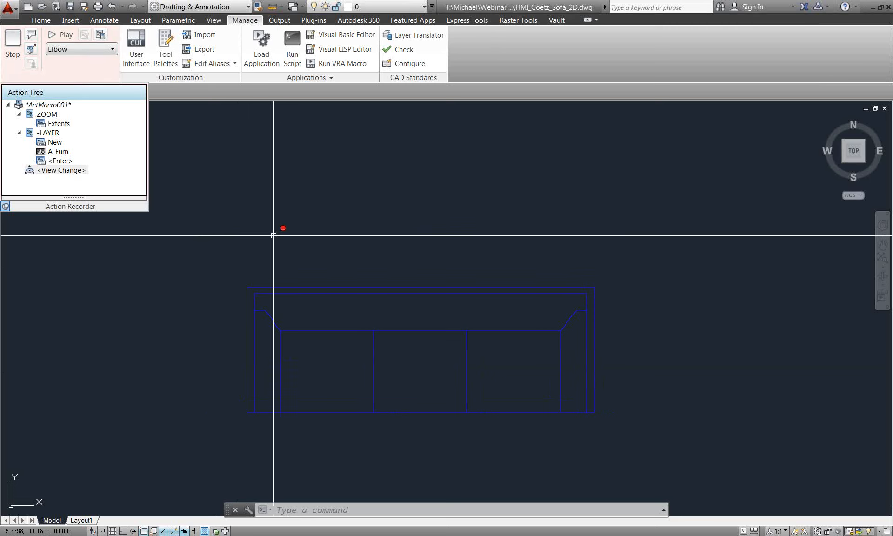
type("pr")
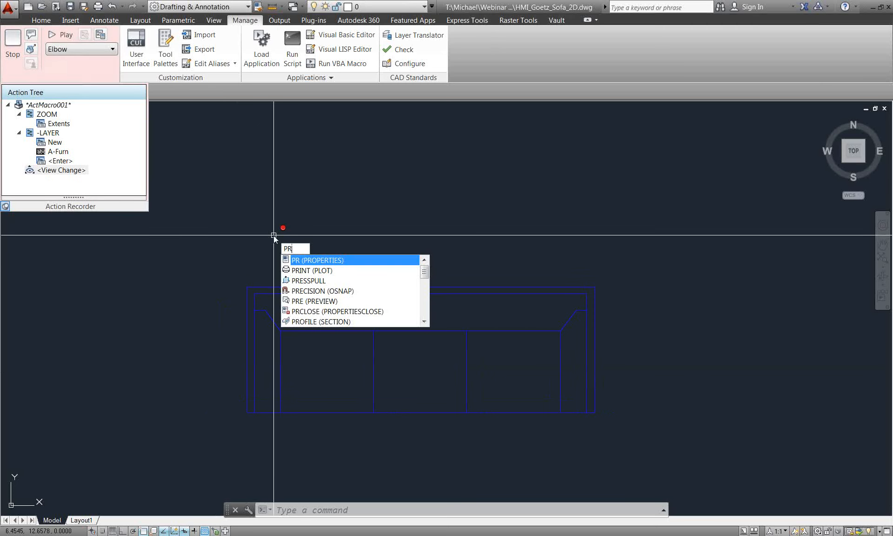
key("Return")
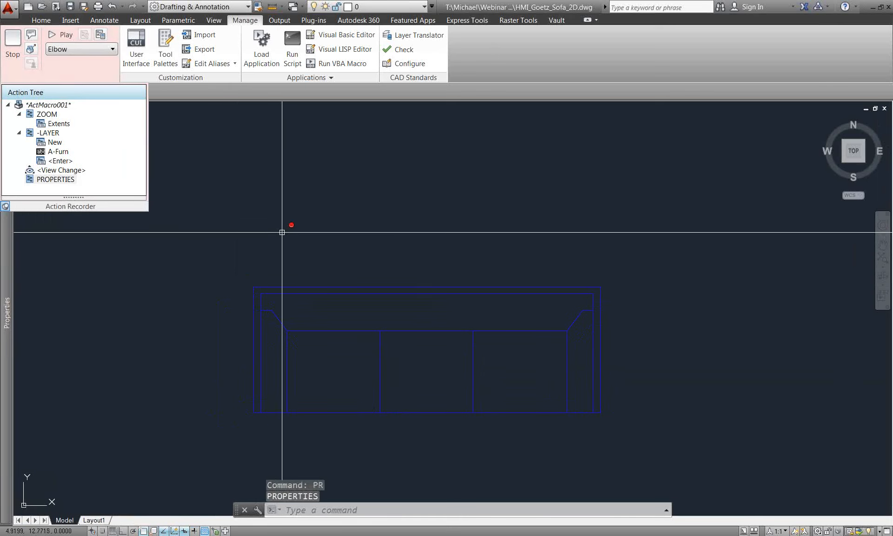
left_click(211, 264)
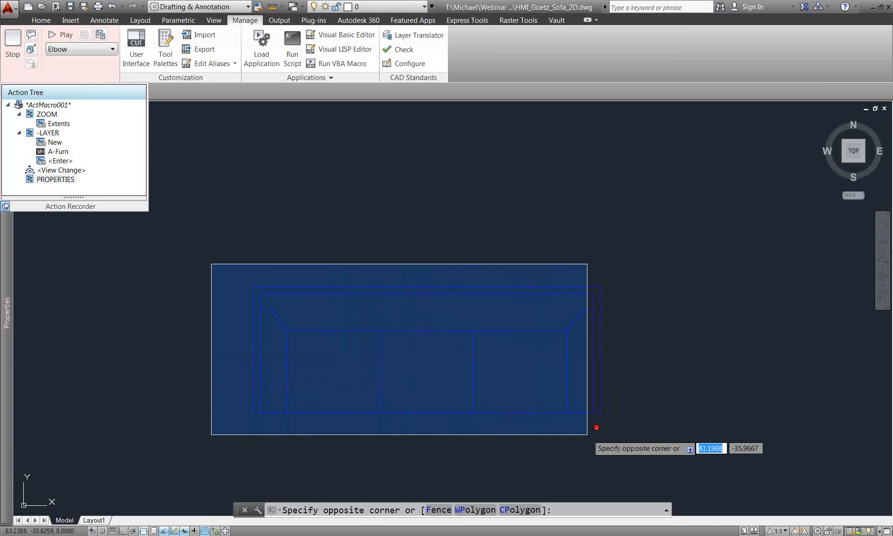
left_click(631, 445)
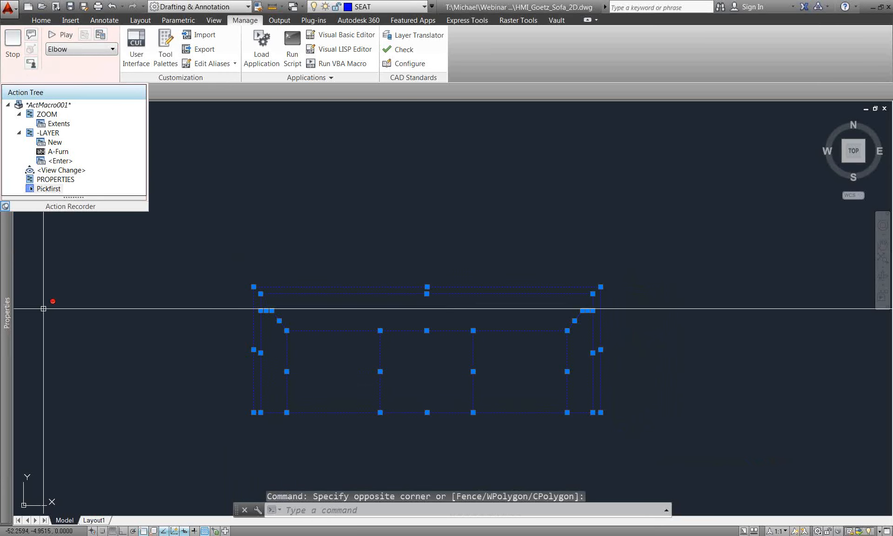
mouse_move(6, 312)
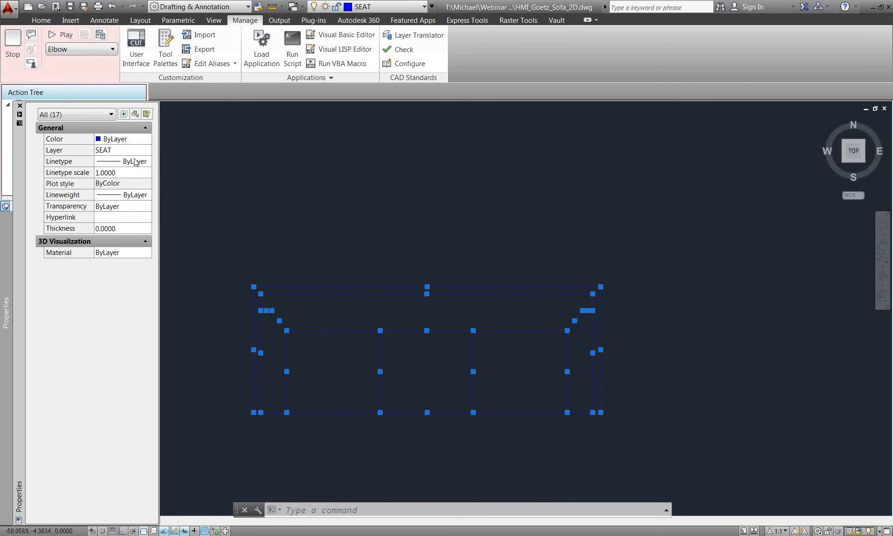
left_click(147, 154)
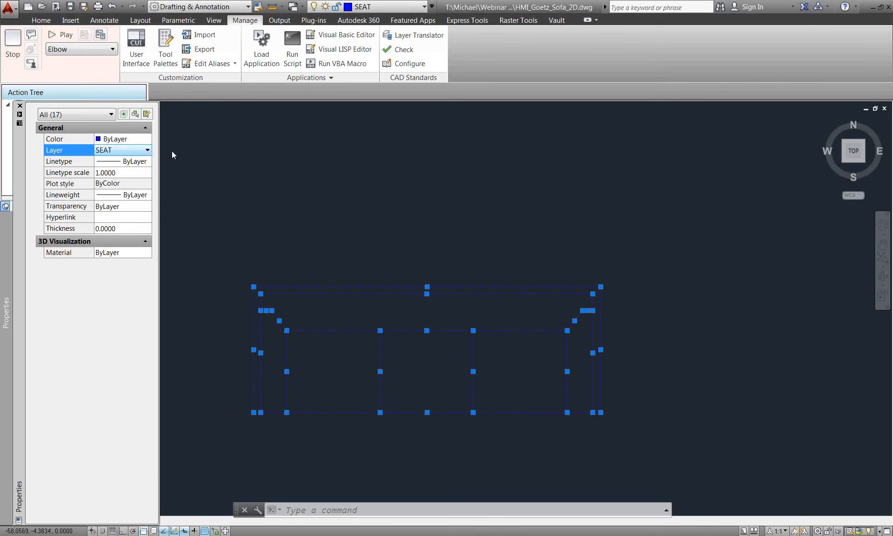
left_click(147, 150)
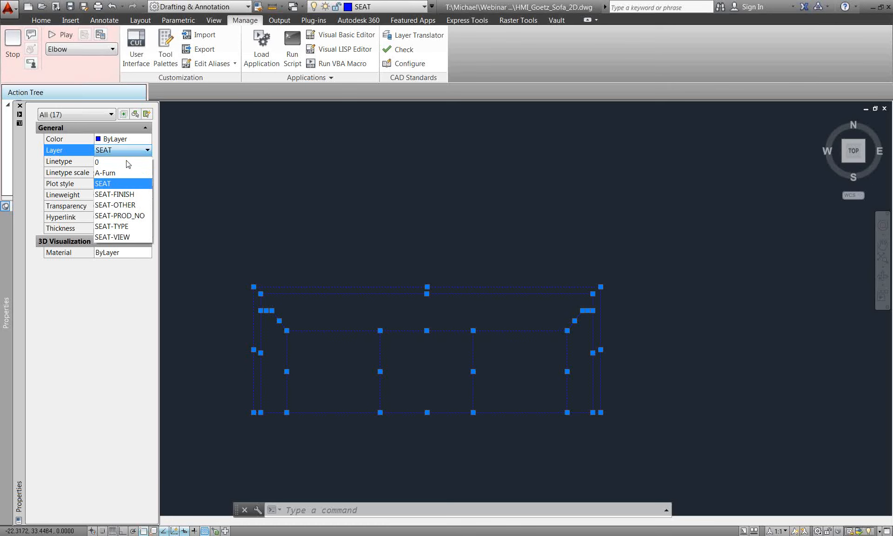
left_click(111, 173)
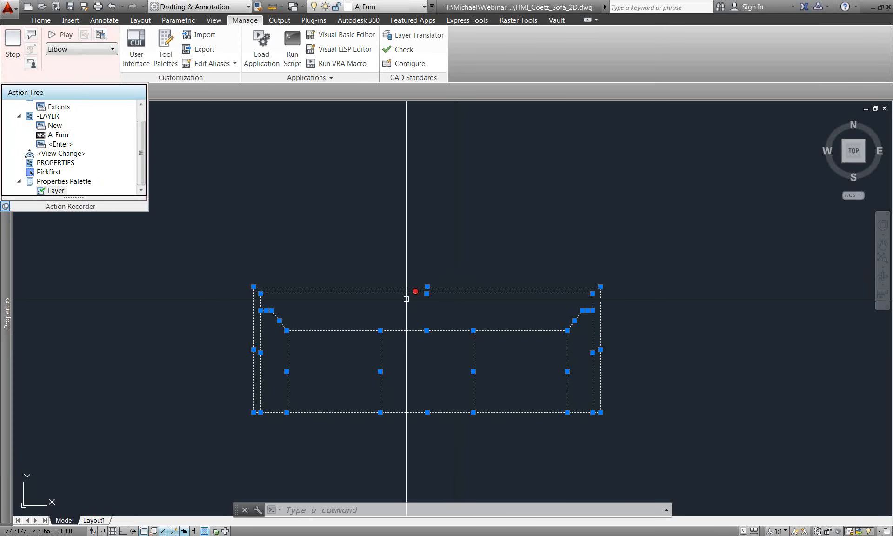
key("Escape")
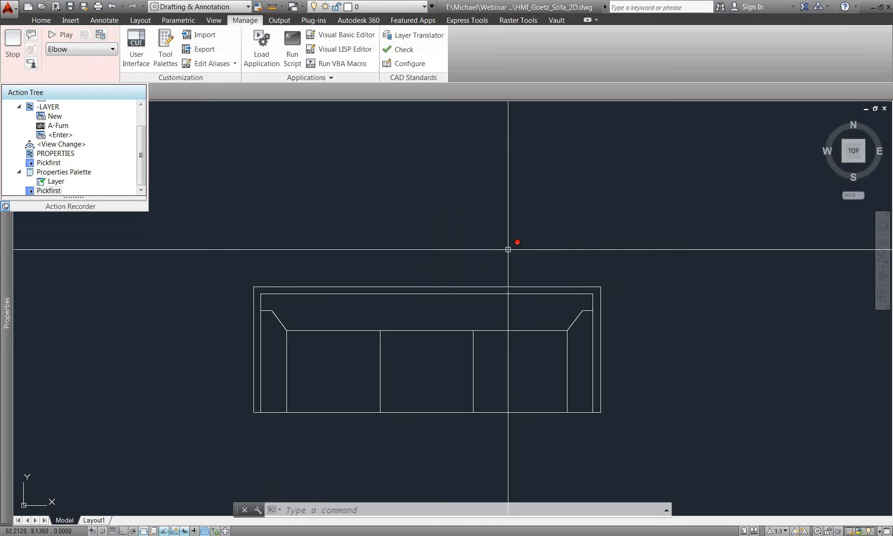
- Record a command-line -PURGE of all unused objects, storing the current default name value * and declining verification of each name
type("-pu")
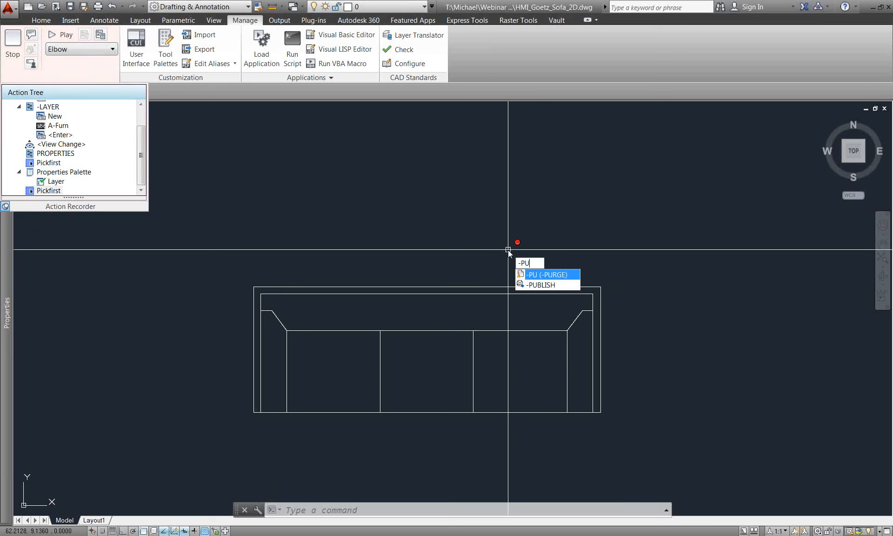
key("Return")
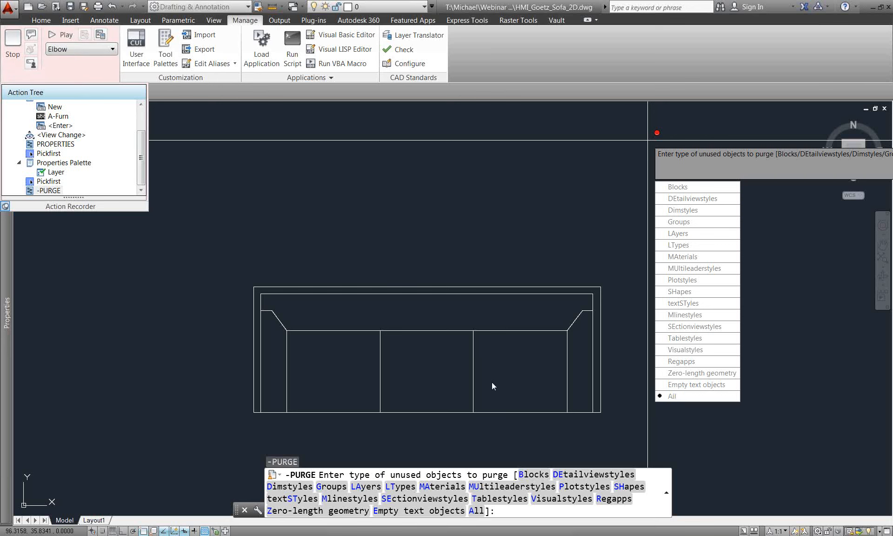
type("a")
key("Return")
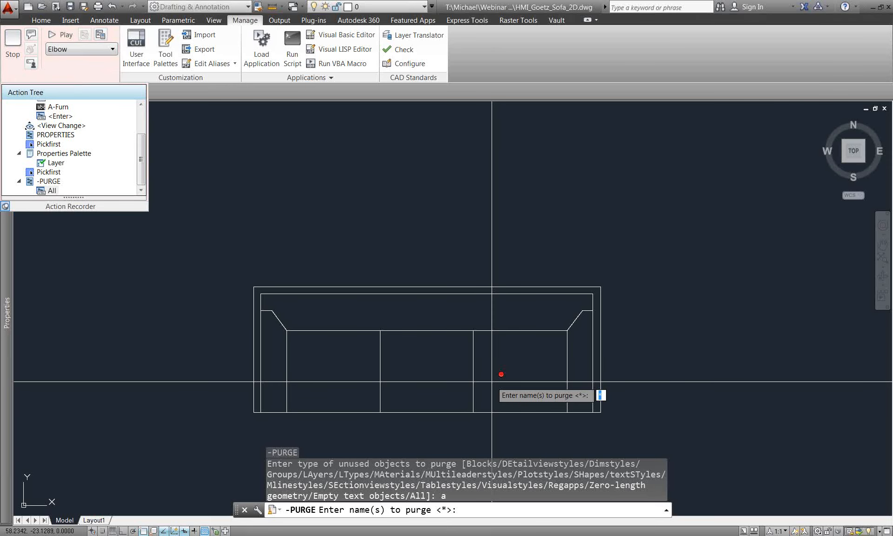
key("Return")
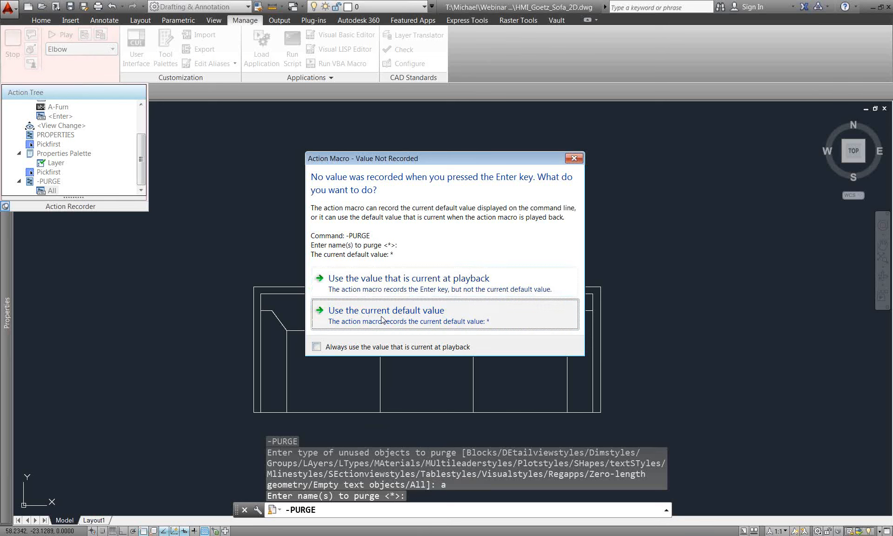
left_click(366, 316)
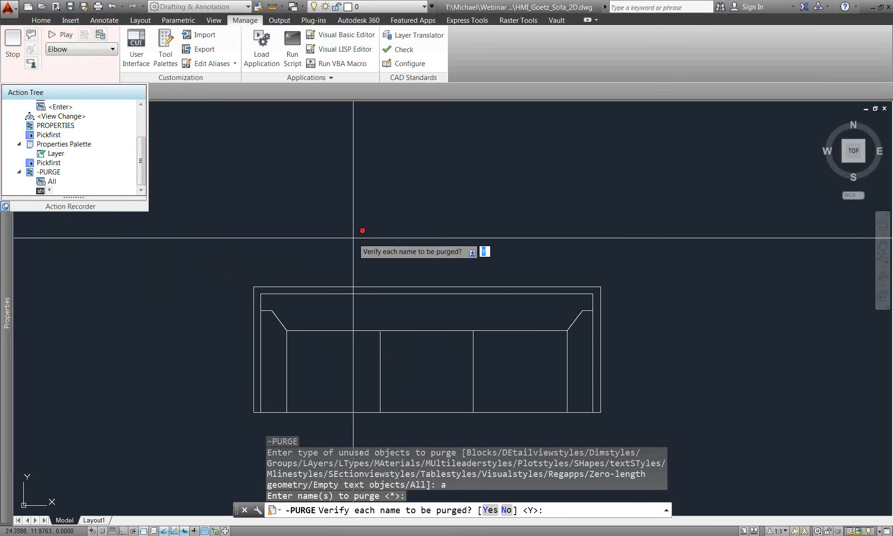
type("n")
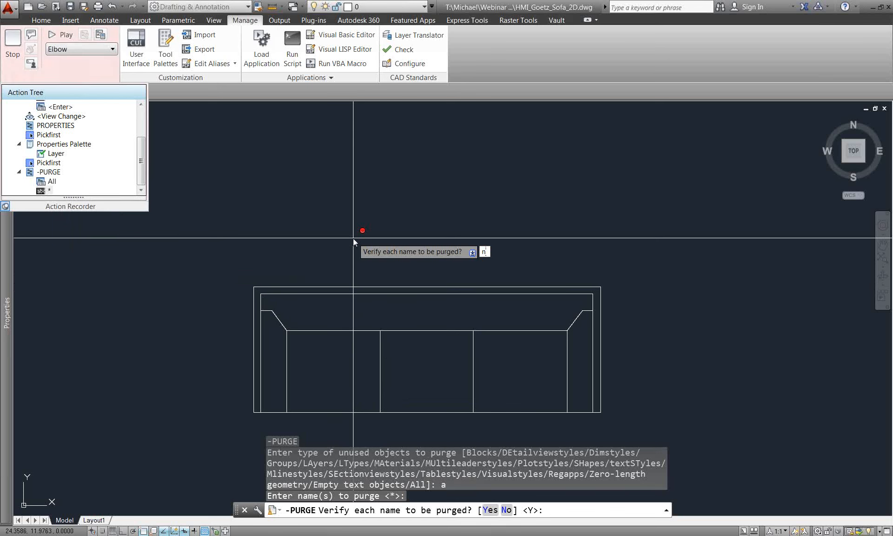
key("Return")
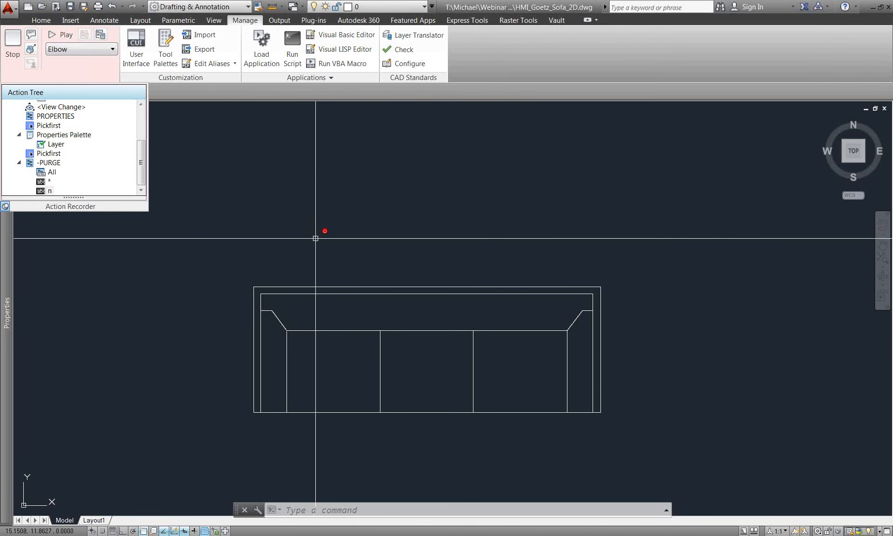
- Record an AUDIT of the drawing that answers yes to fixing any errors detected
type("audit")
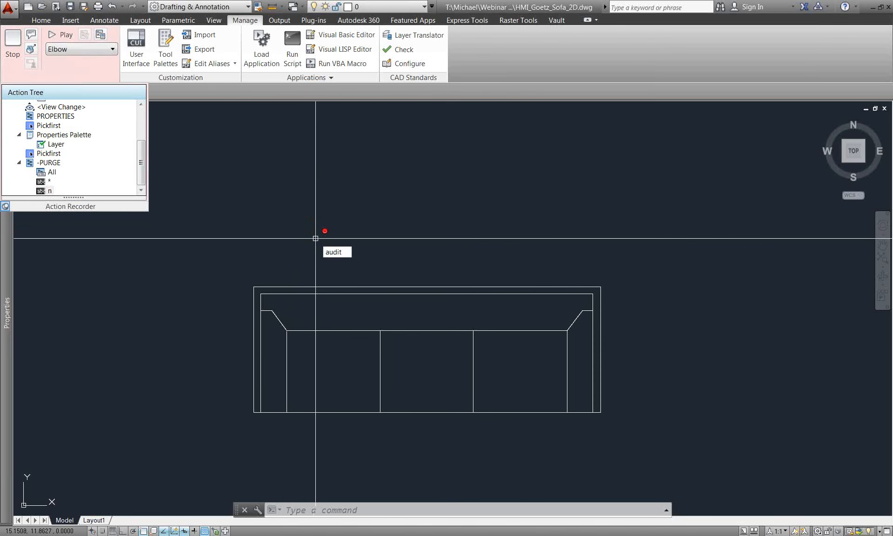
key("Return")
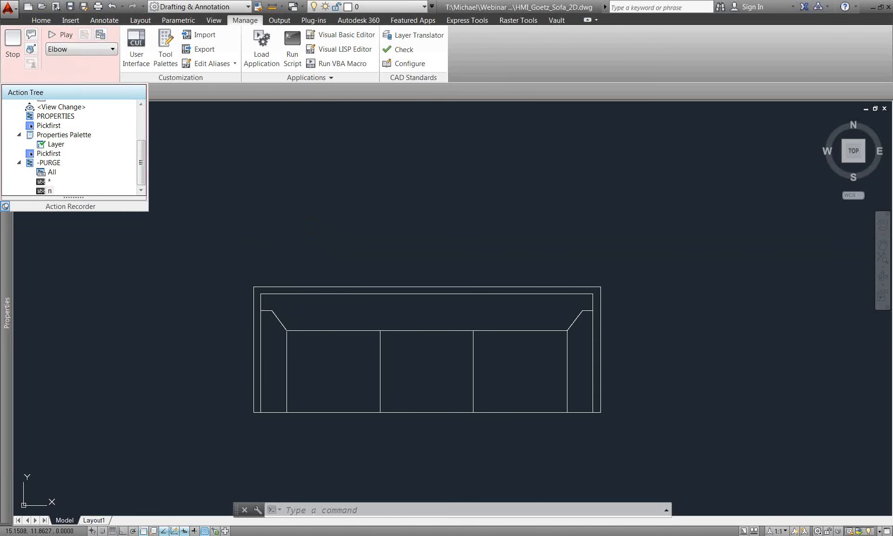
type("y")
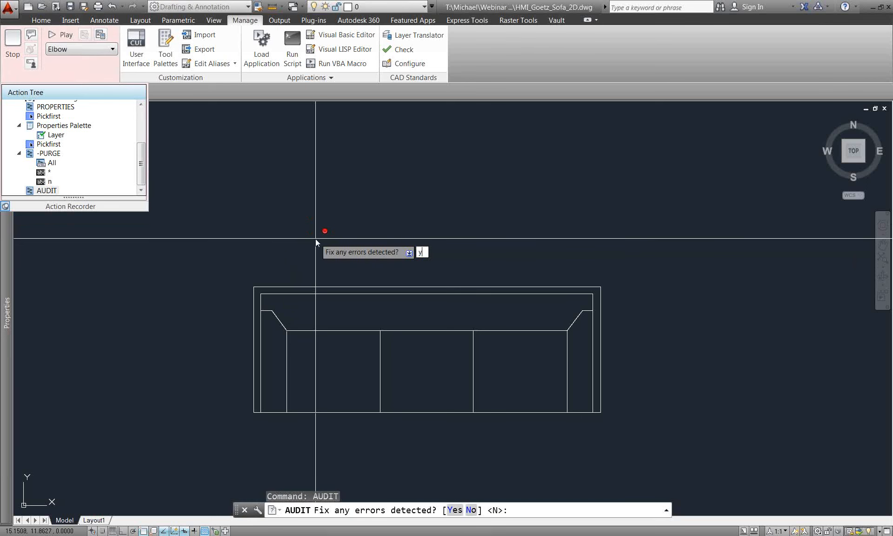
key("Return")
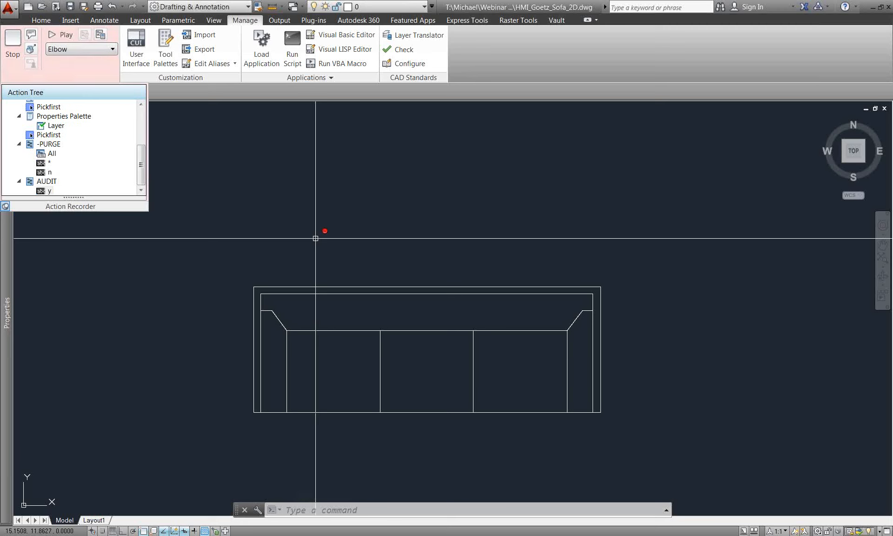
- Record a SAVEAS of the drawing as HMI_Goetz_Sofa_2D.dwg in the Cleaned Blocks folder, replacing the existing file
type("saveas")
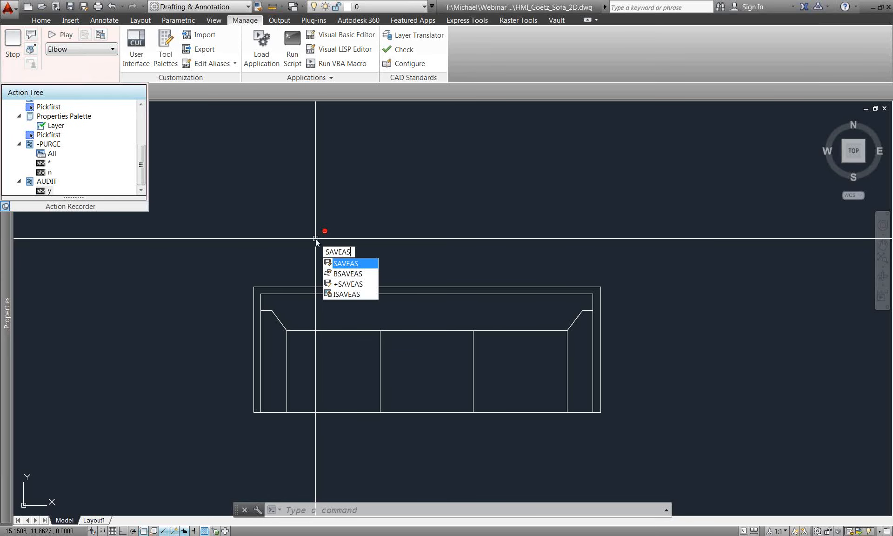
key("Return")
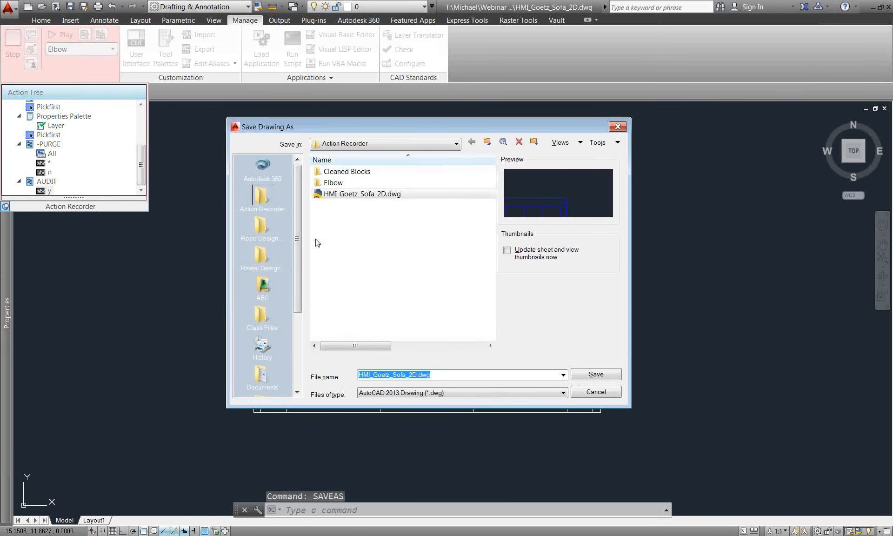
double_click(345, 174)
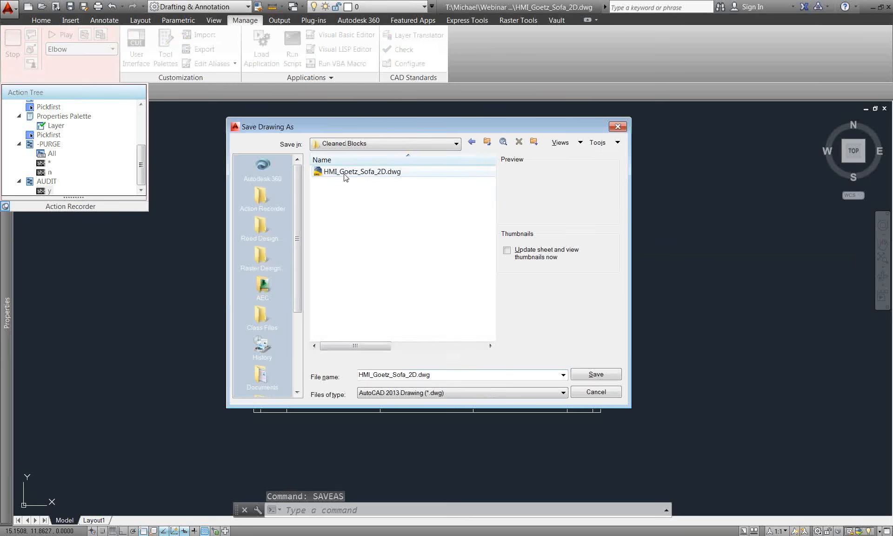
left_click(586, 380)
left_click(413, 298)
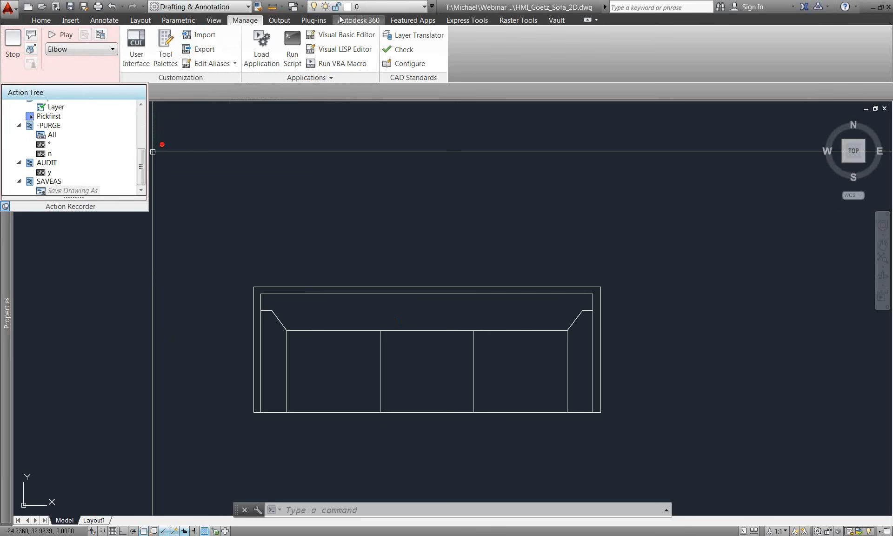
- Stop recording and save the action macro as Block_Cleaner, leaving its description empty and its playback options at their defaults
left_click(45, 24)
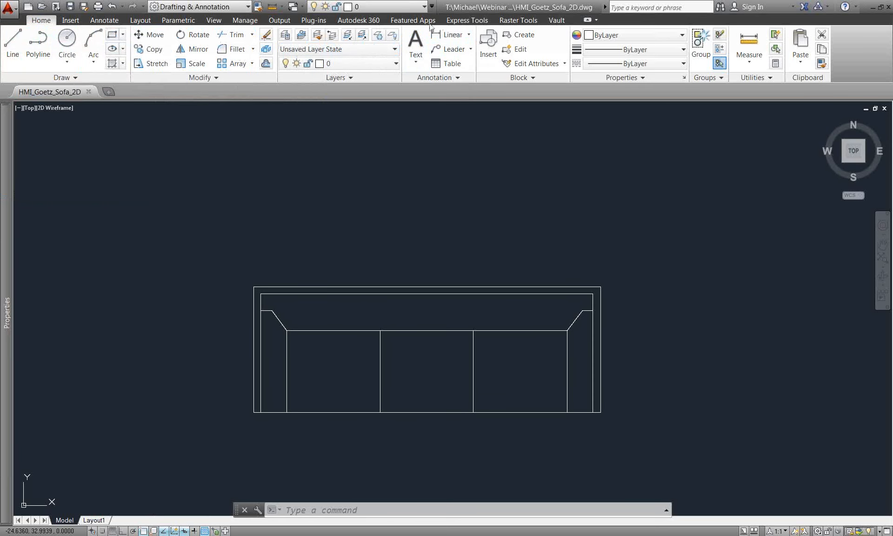
left_click(255, 23)
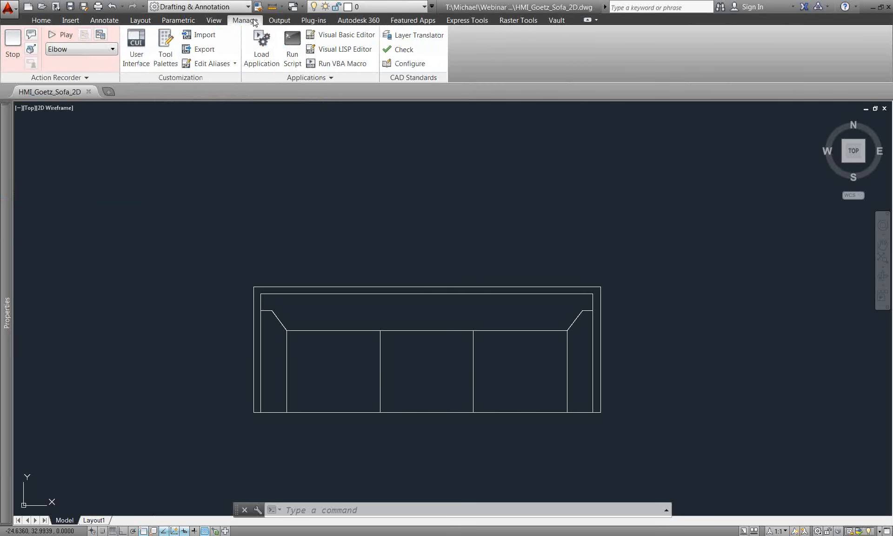
left_click(13, 55)
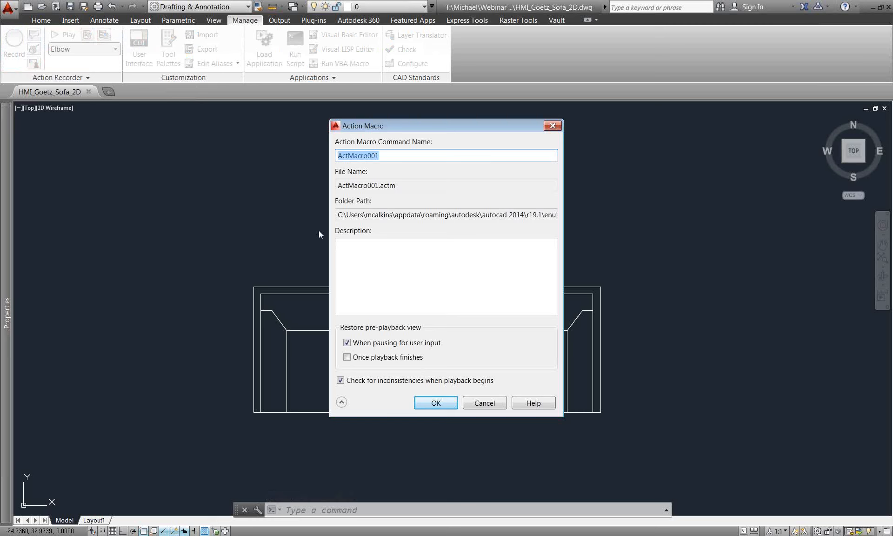
type("Block")
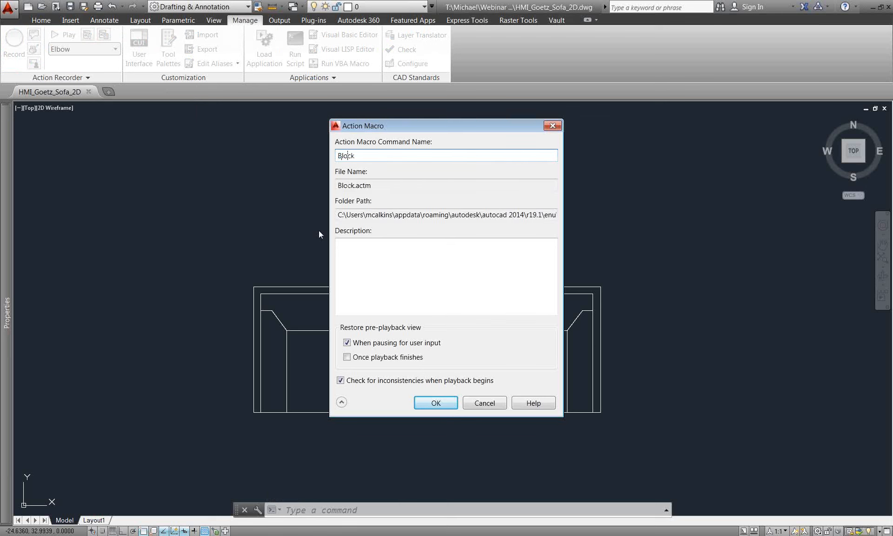
type("_Cleaner")
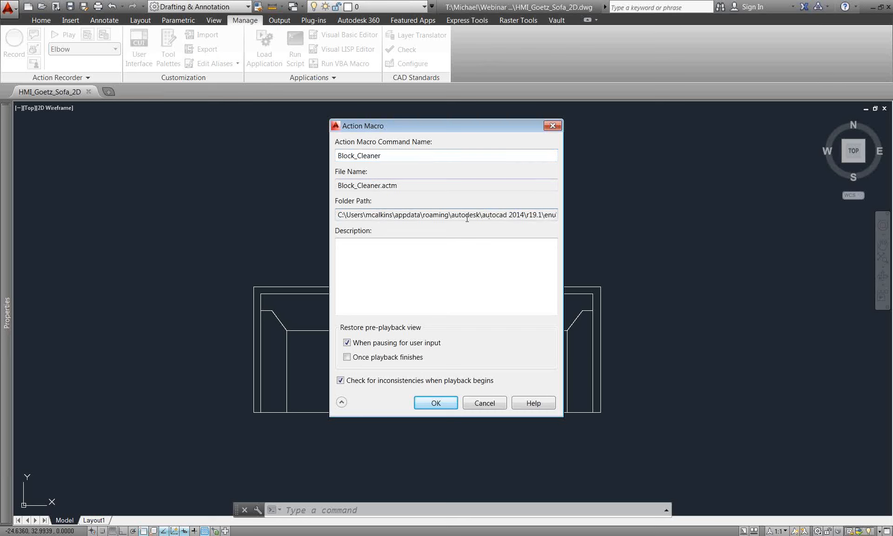
left_click(409, 244)
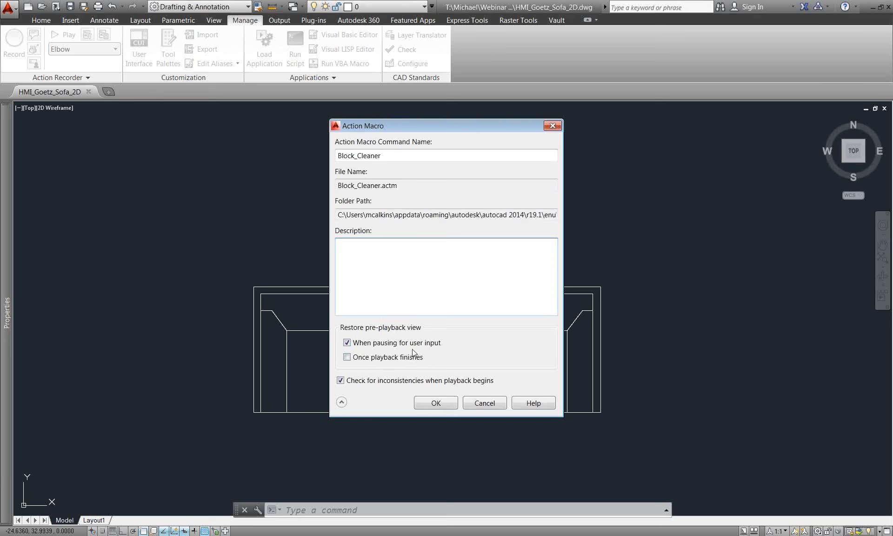
left_click(430, 406)
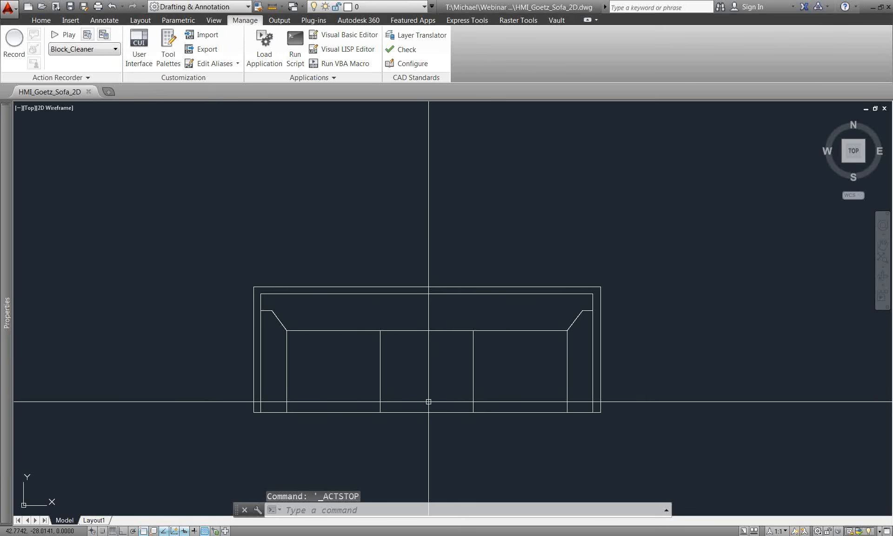
- Look through the list of saved action macros, keep Block_Cleaner as the current one, and close the sofa drawing
left_click(116, 51)
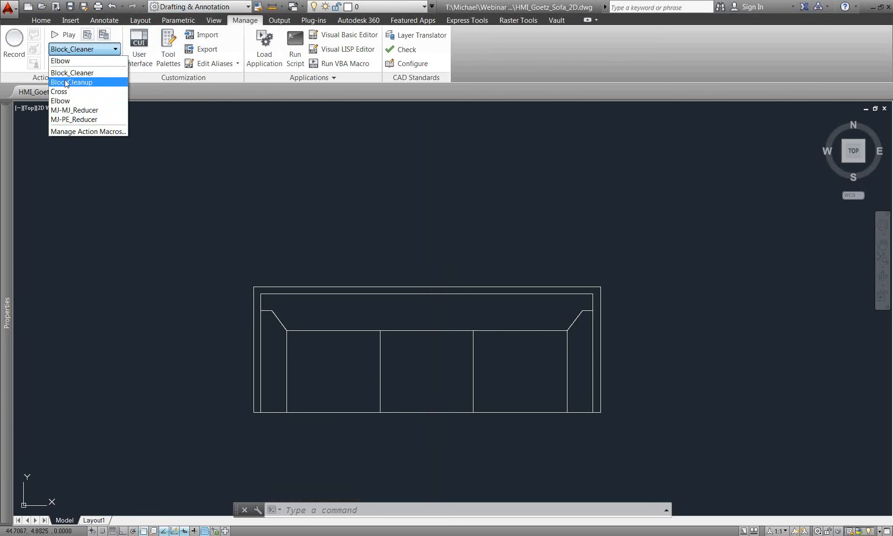
left_click(321, 188)
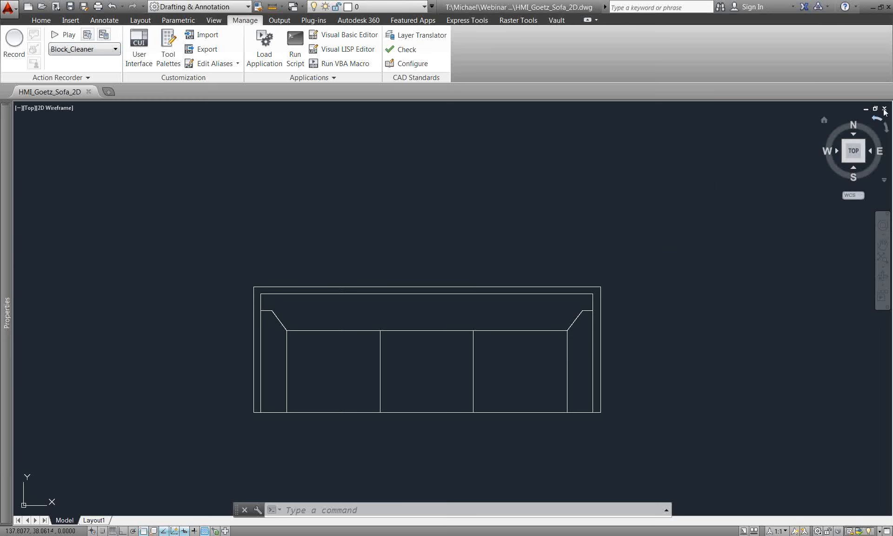
key("ctrl+0")
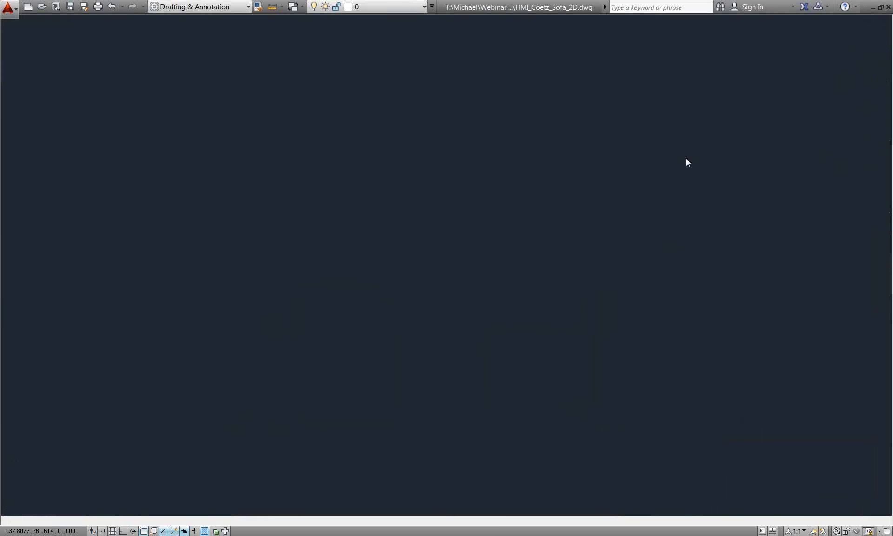
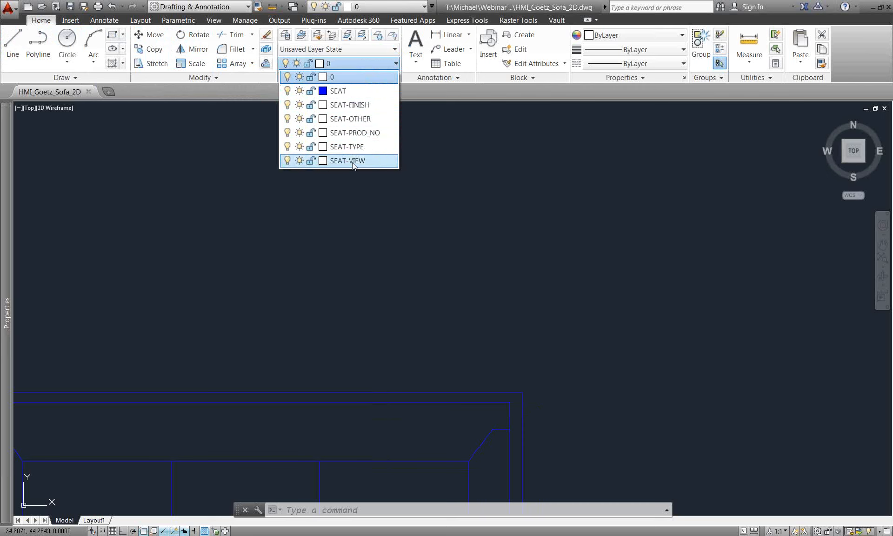
- Play the Block_Cleaner macro on the original sofa drawing, cancel its Save Drawing As dialog, and dismiss the playback message
left_click(386, 209)
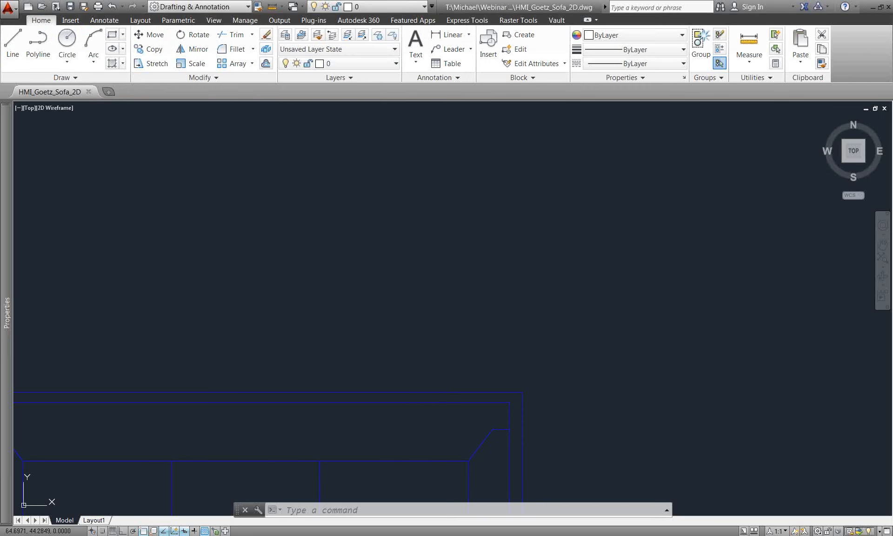
left_click(246, 20)
left_click(65, 34)
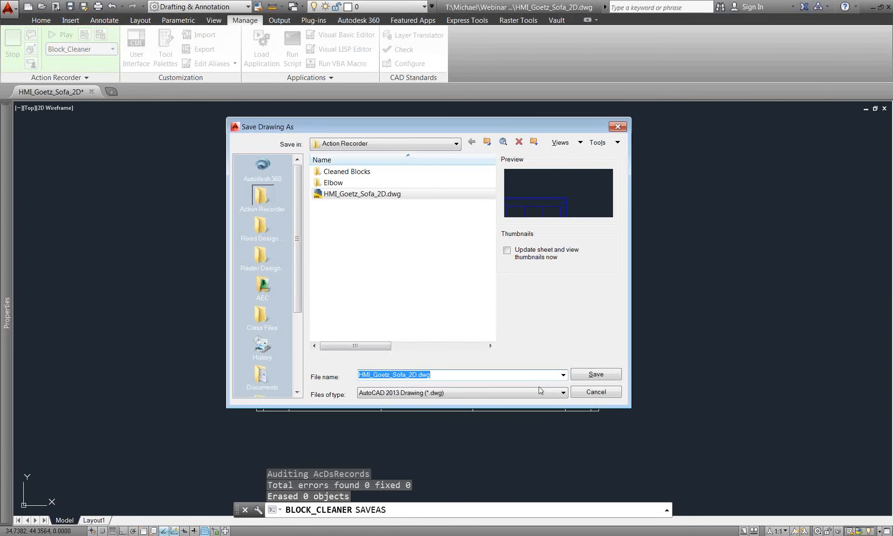
left_click(605, 395)
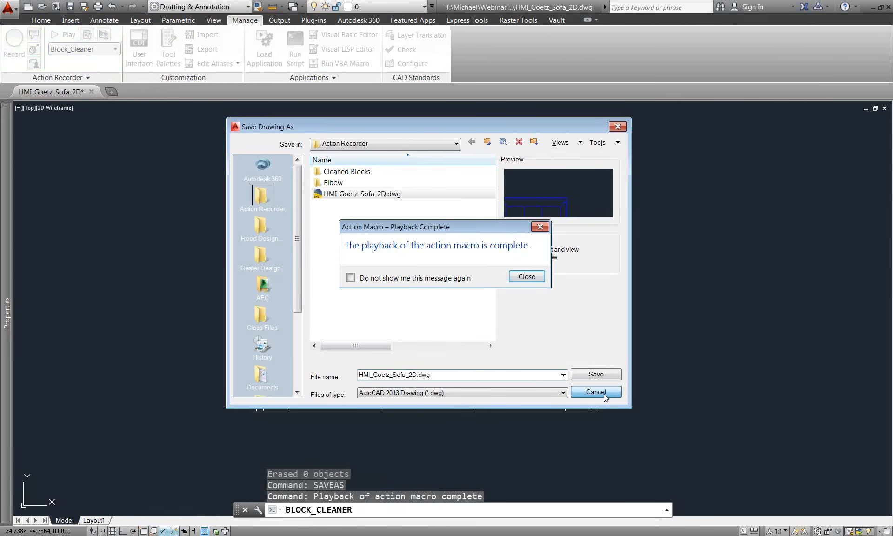
left_click(526, 278)
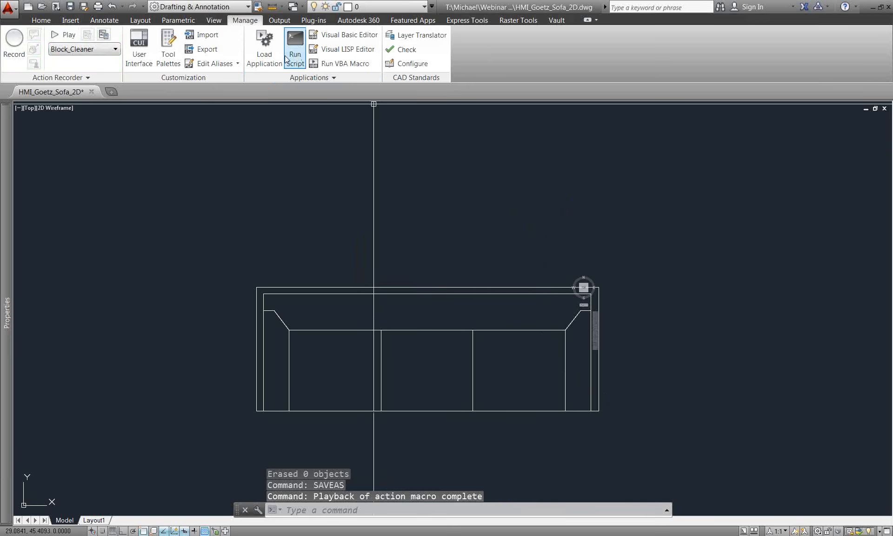
- Check the layer list and the sofa geometry in the drawing processed by the macro
left_click(50, 20)
left_click(365, 63)
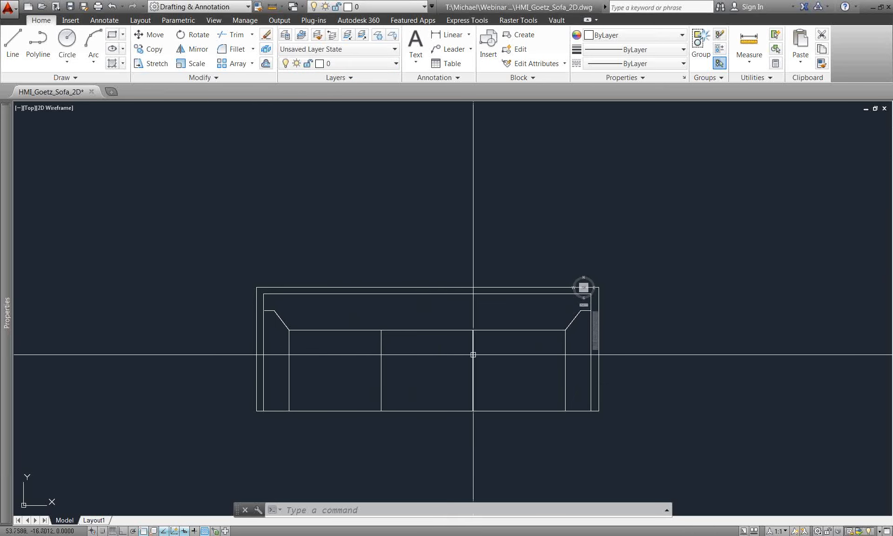
scroll(497, 352, "up", 2)
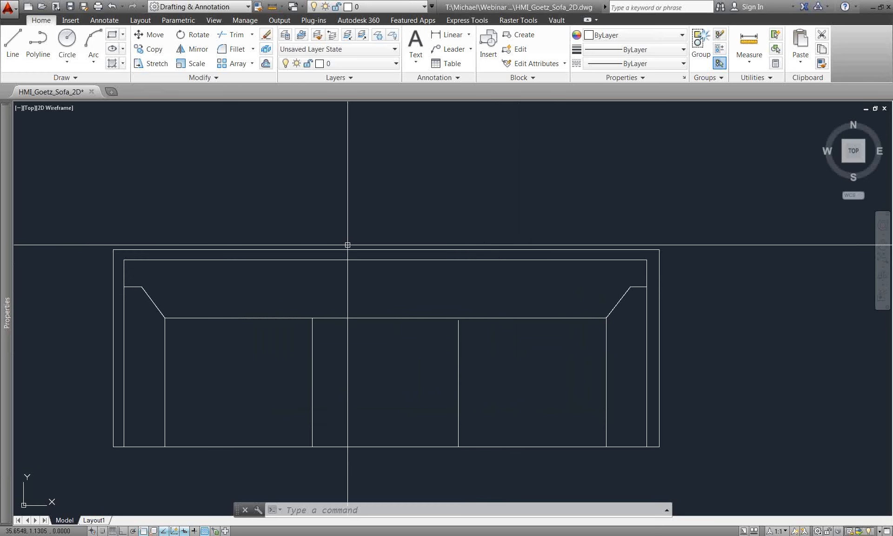
scroll(349, 245, "down", 4)
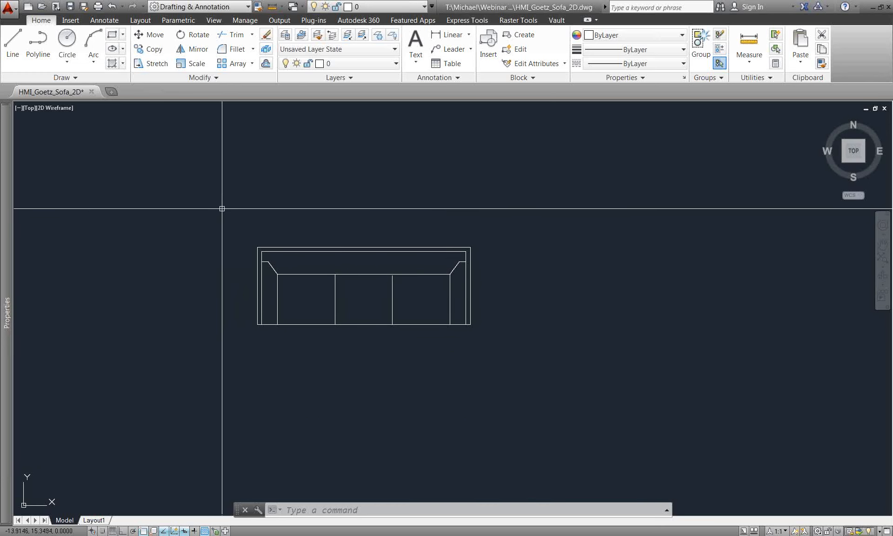
- Keep the Block_Cleaner action tree pinned open and examine its recorded actions, the options of the <View Change> node, and the macro list
left_click(254, 22)
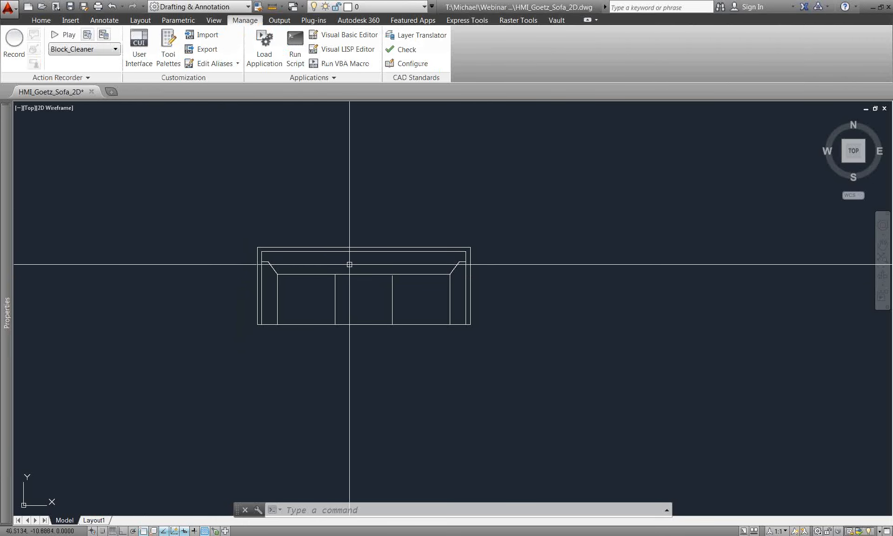
scroll(405, 305, "up", 2)
scroll(404, 303, "up", 2)
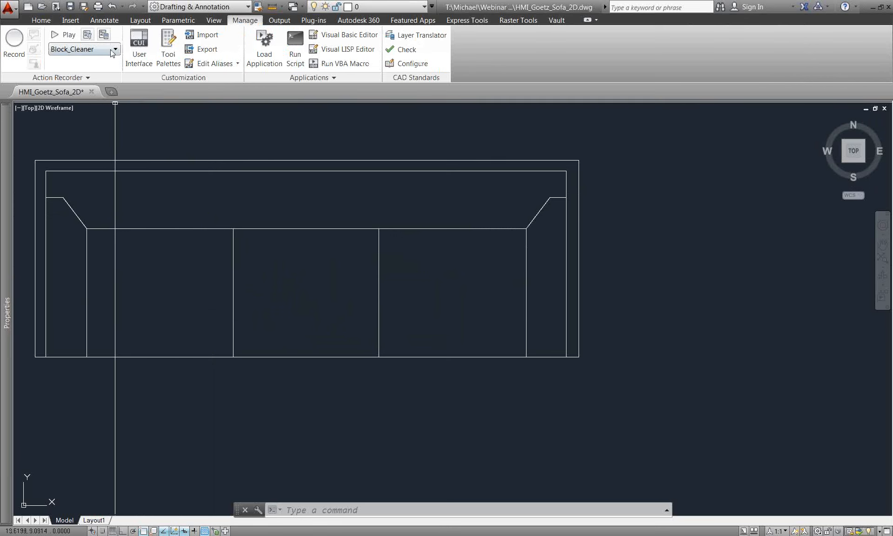
left_click(90, 78)
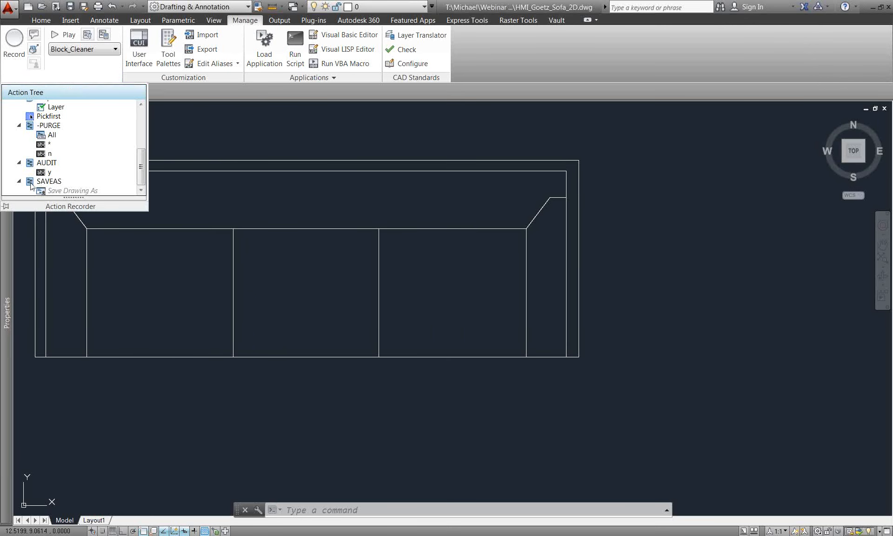
left_click(5, 206)
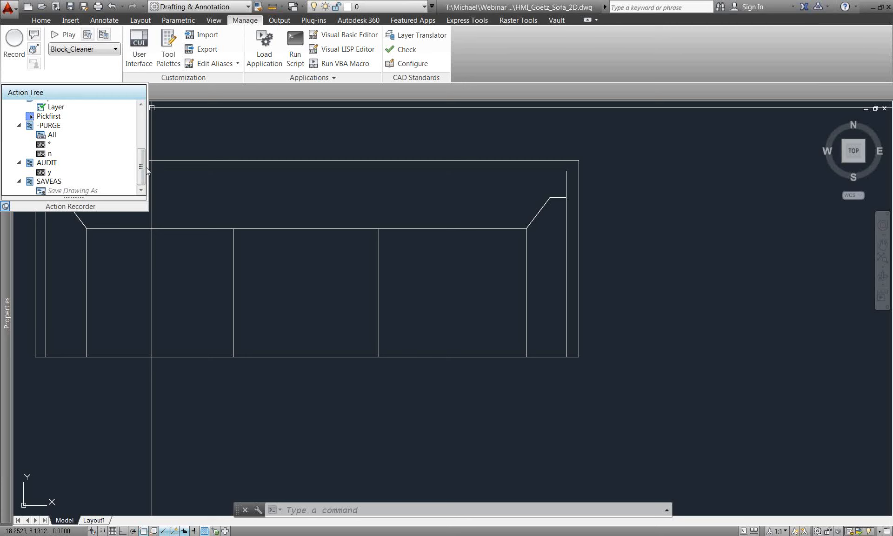
left_click_drag(140, 169, 139, 124)
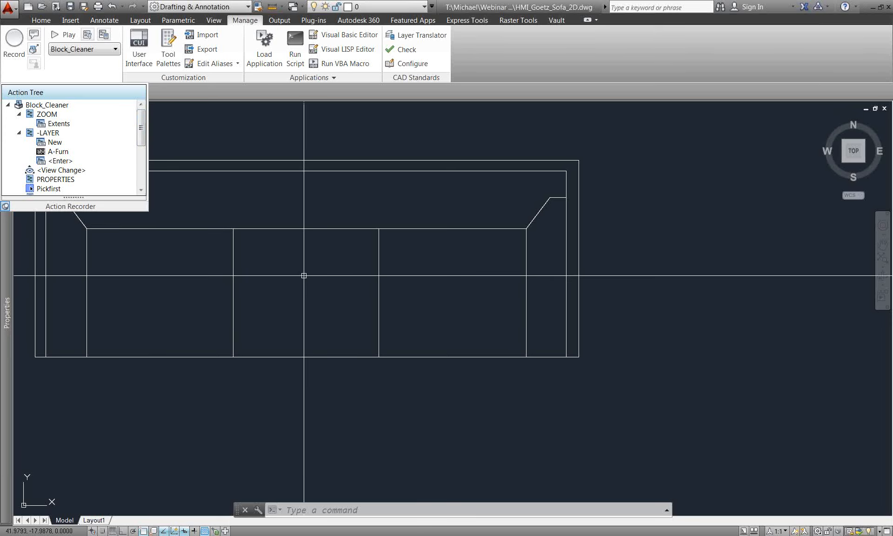
middle_click_drag(303, 276, 375, 315)
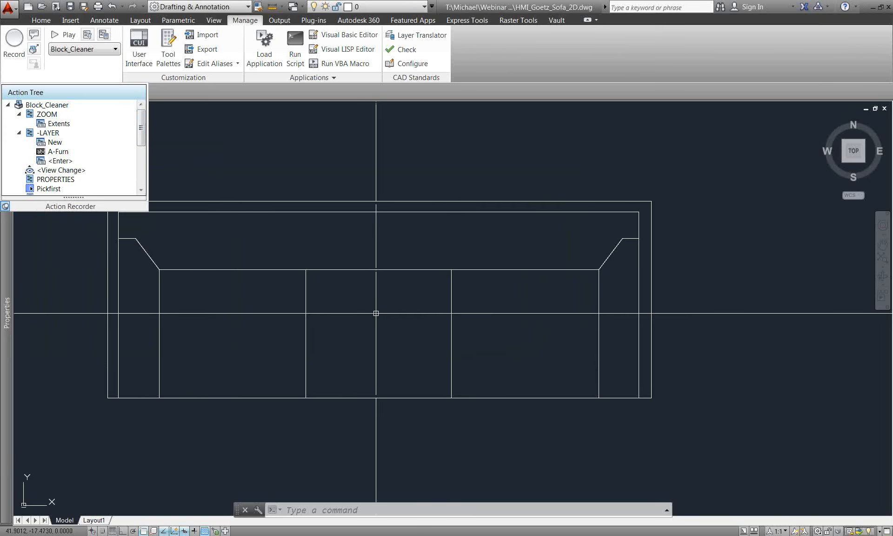
middle_click_drag(331, 272, 425, 295)
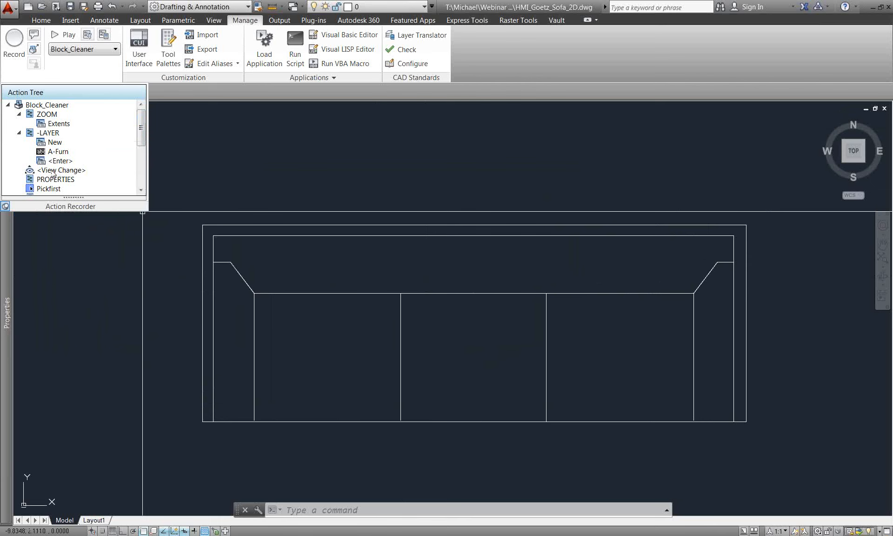
right_click(50, 174)
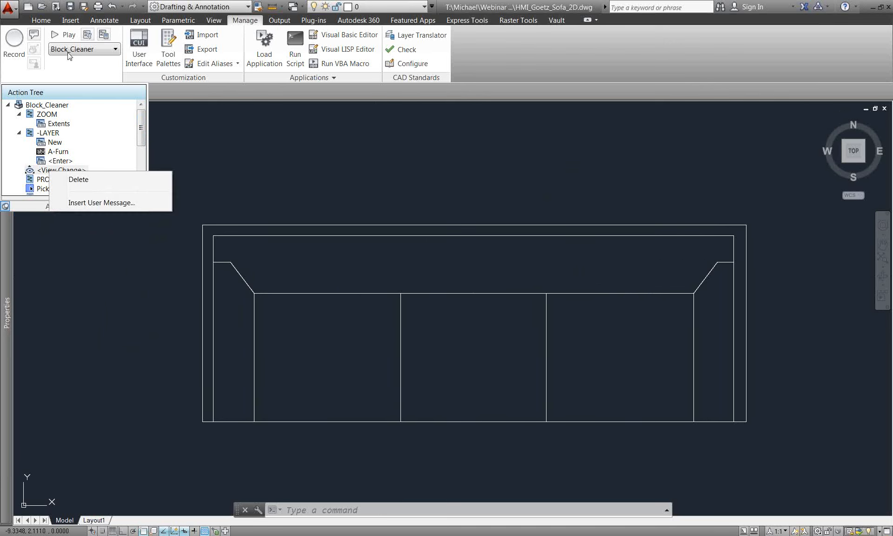
left_click(84, 49)
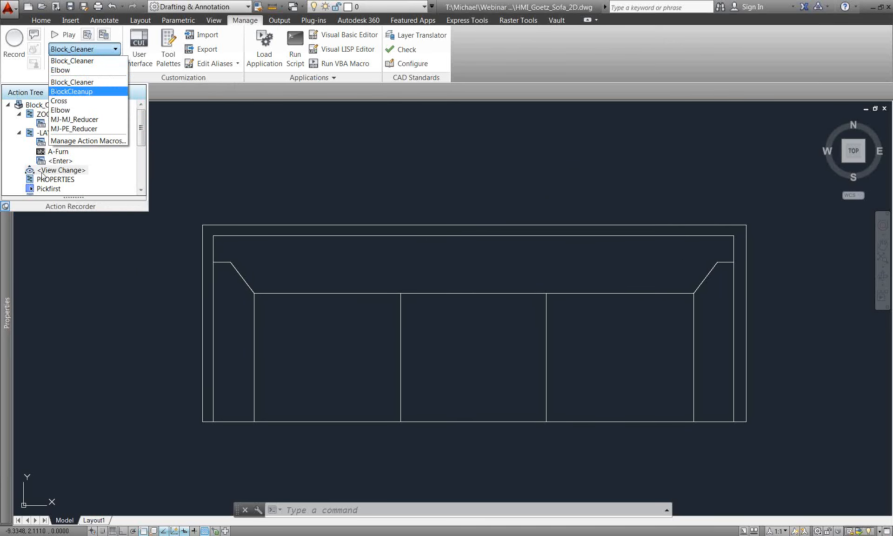
- Close the Properties palette and delete the <View Change> action node from the Block_Cleaner macro
left_click(8, 206)
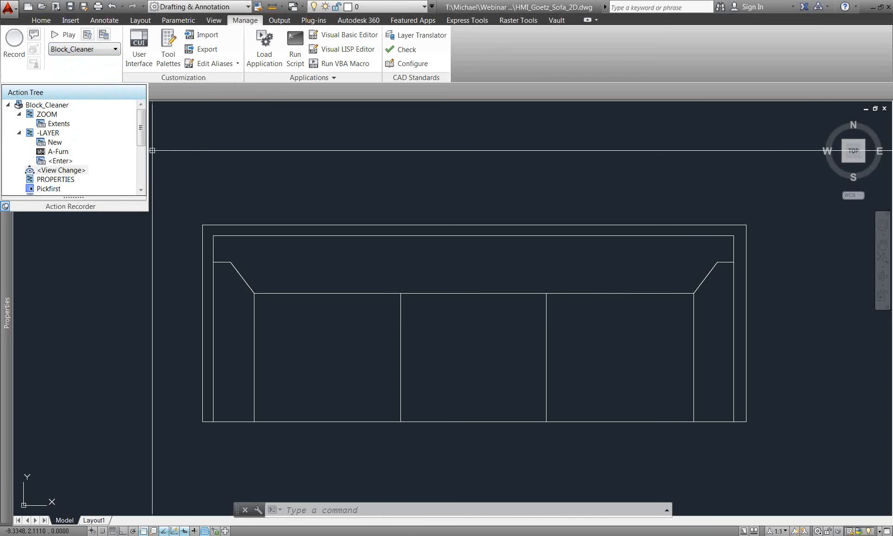
mouse_move(6, 210)
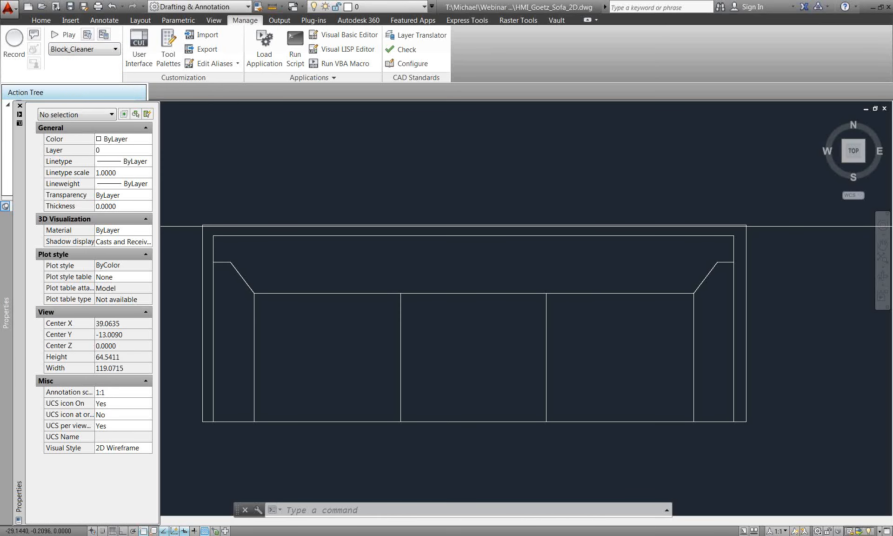
left_click(20, 104)
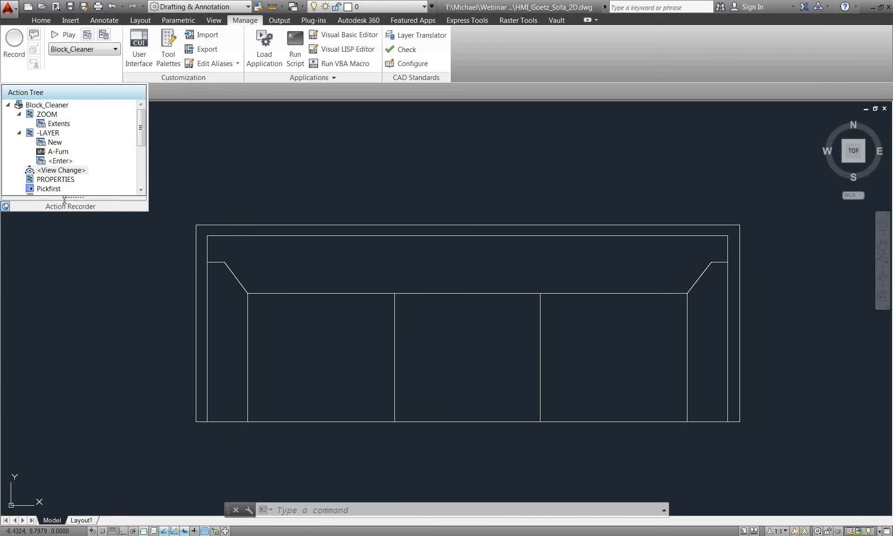
right_click(50, 171)
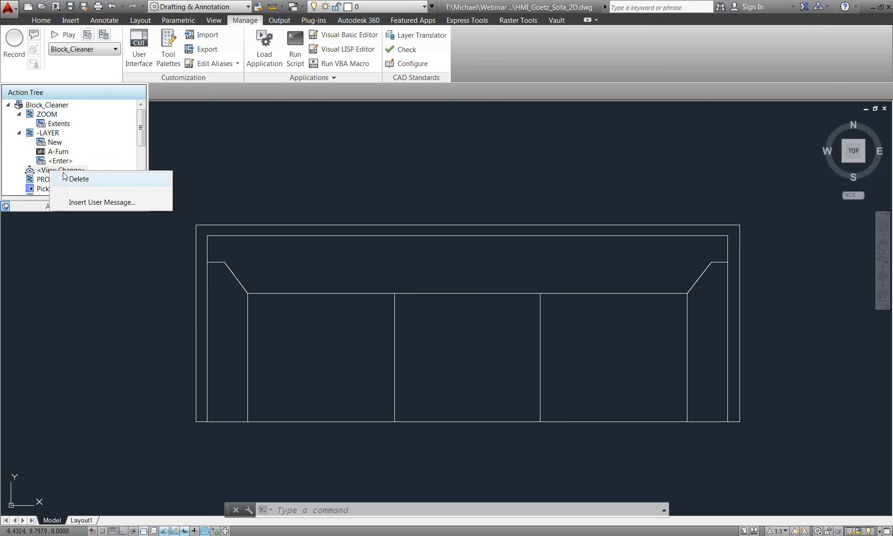
left_click(77, 184)
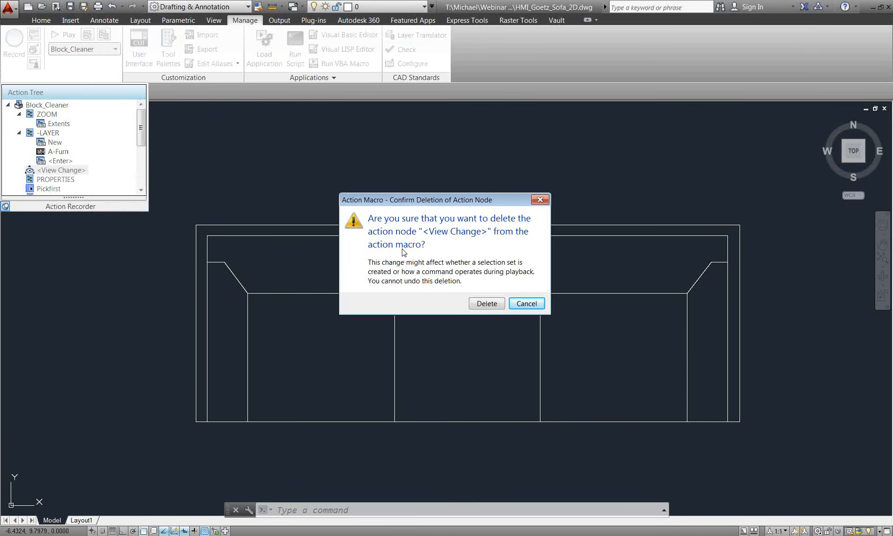
left_click(491, 304)
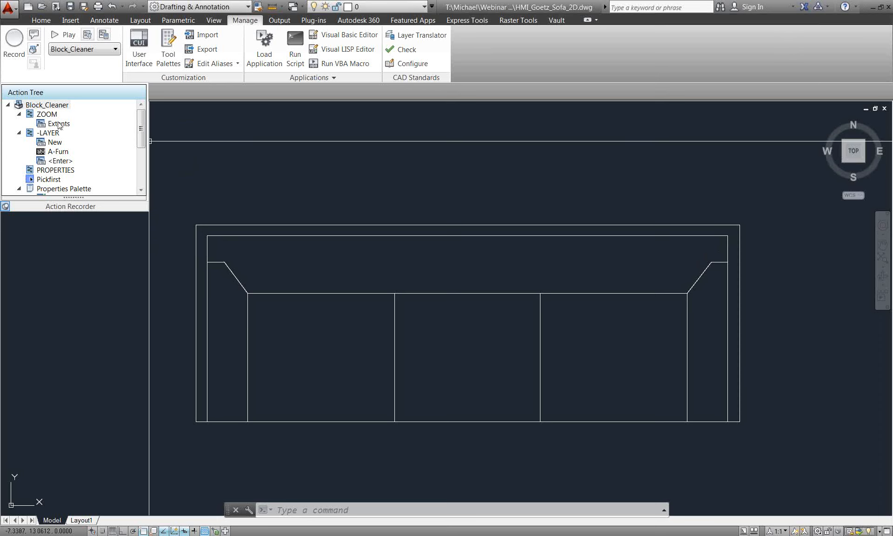
- Set the A-Furn layer name value under -LAYER in the Block_Cleaner macro to pause for user input
mouse_move(140, 130)
left_mouse_down()
mouse_move(140, 163)
mouse_move(139, 126)
left_mouse_up()
left_click(65, 152)
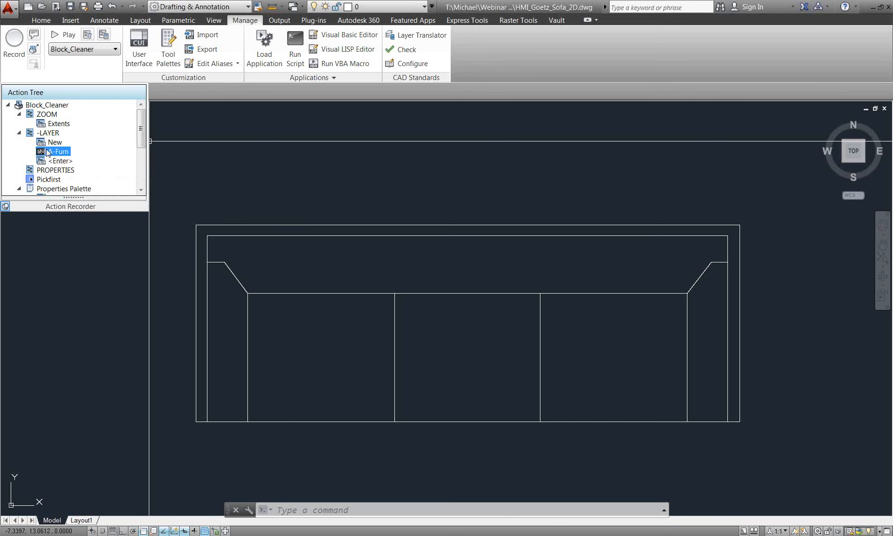
right_click(48, 152)
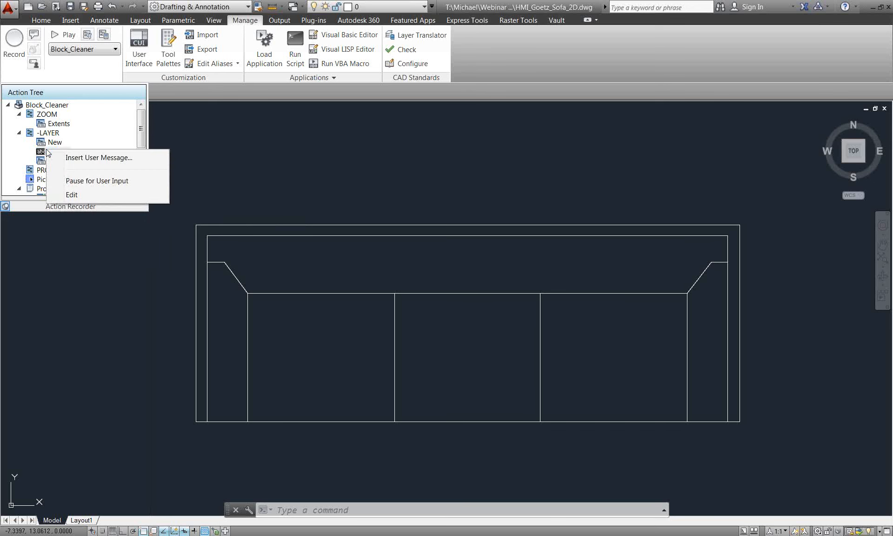
left_click(141, 128)
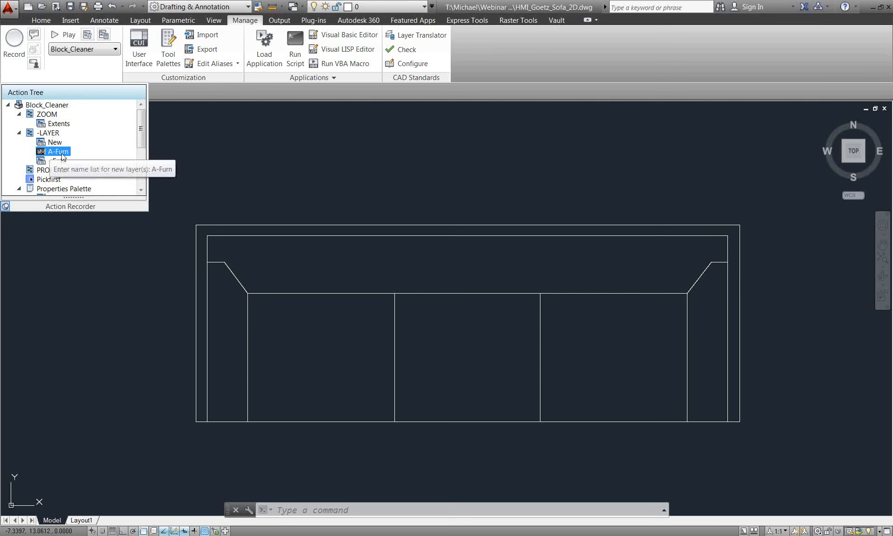
right_click(56, 153)
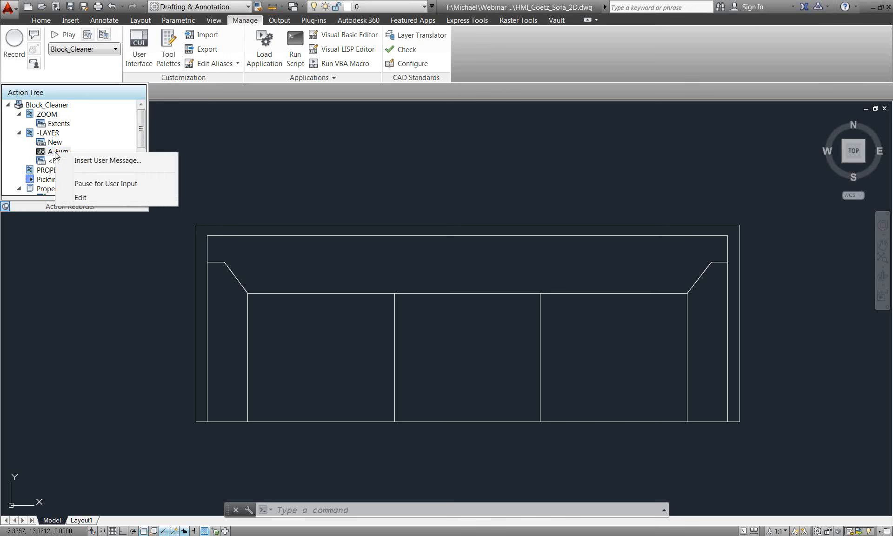
left_click(83, 184)
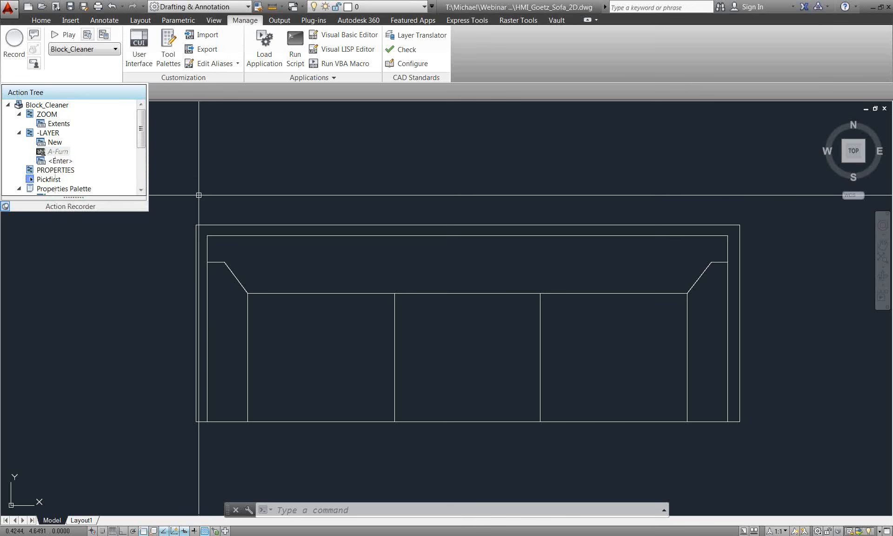
- Play the Block_Cleaner macro with a person's name as the new layer name, cancel the Save Drawing As dialog, and dismiss the playback message
left_click(65, 34)
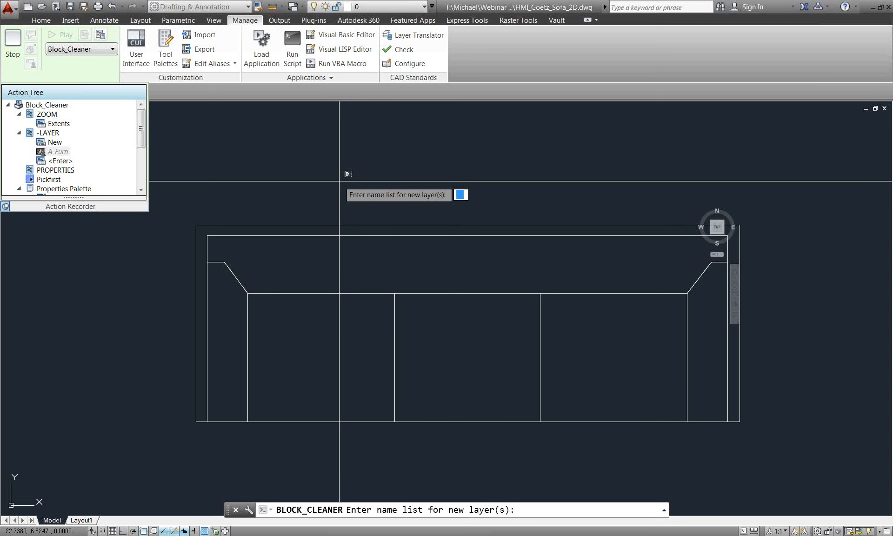
type("Michael")
key("Return")
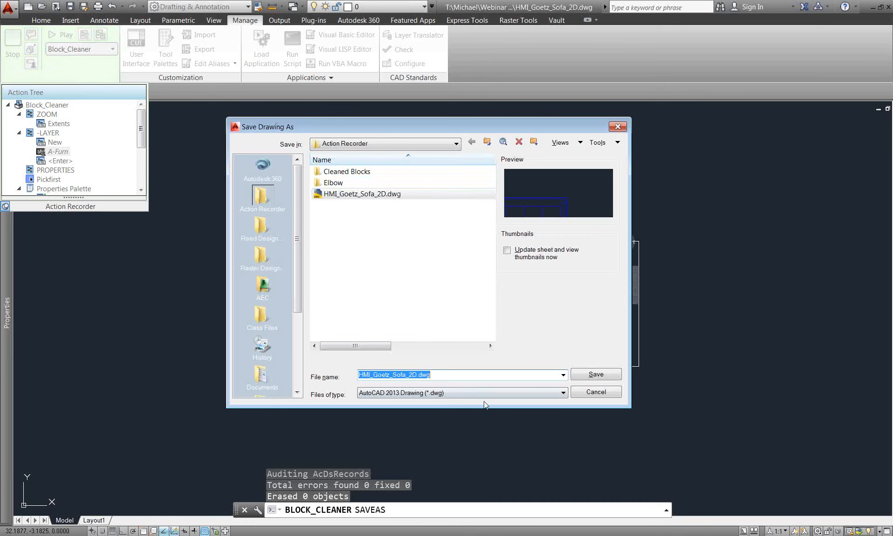
left_click(582, 396)
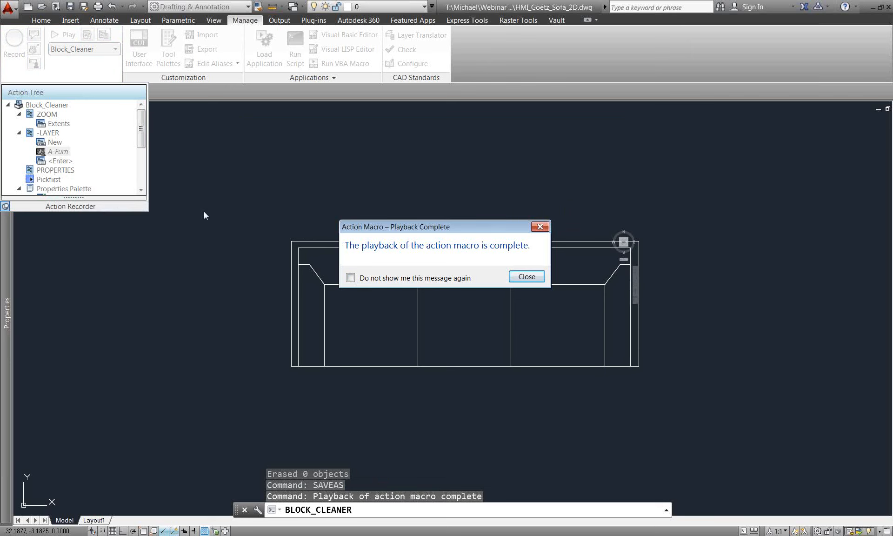
left_click(527, 277)
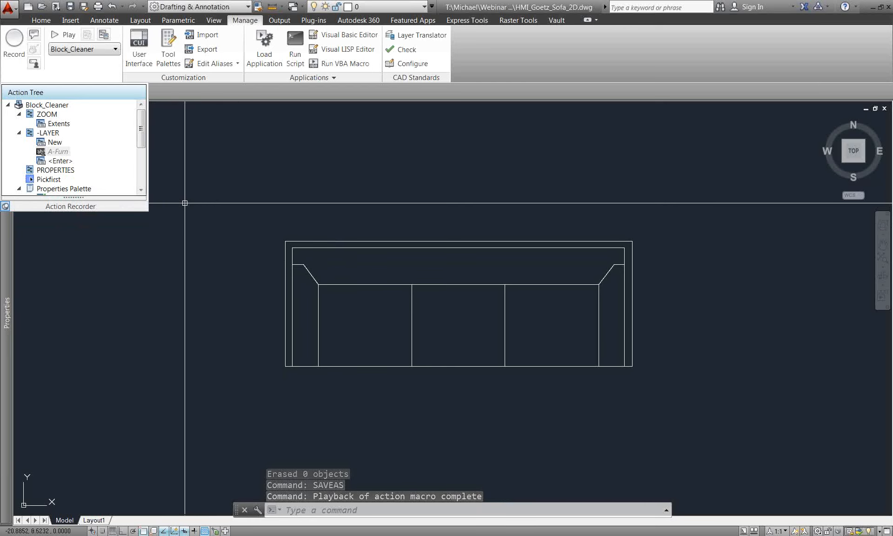
- Examine the options available for the first Pickfirst node, the Block_Cleaner macro itself, and the Extents value under ZOOM
right_click(48, 181)
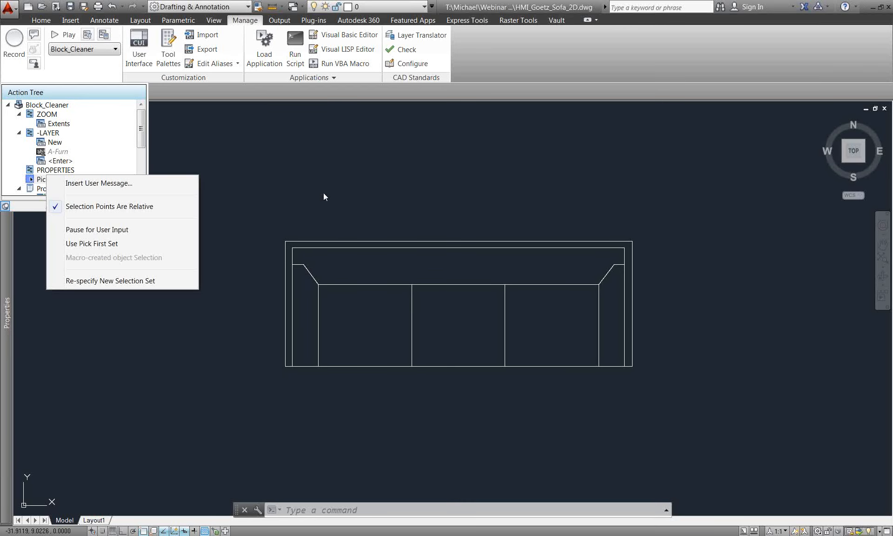
left_click(145, 140)
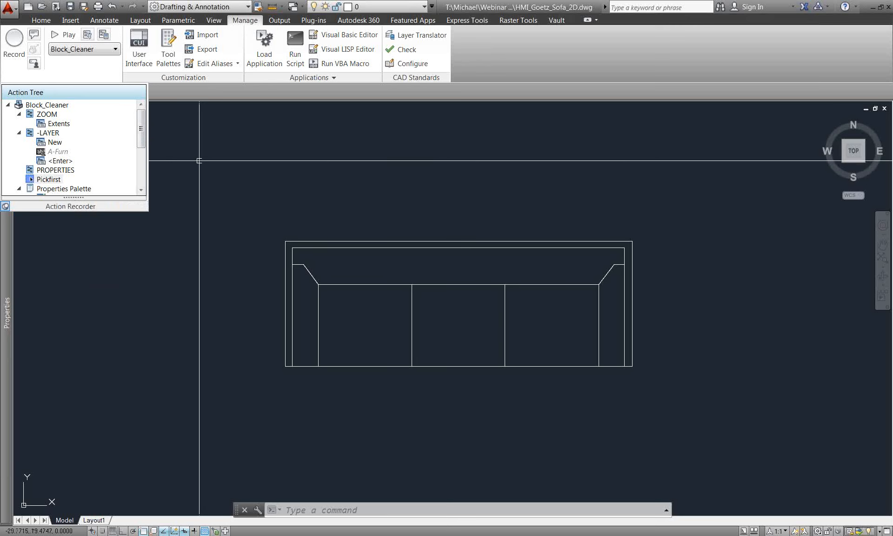
mouse_move(143, 137)
left_mouse_down()
mouse_move(143, 167)
mouse_move(143, 126)
left_mouse_up()
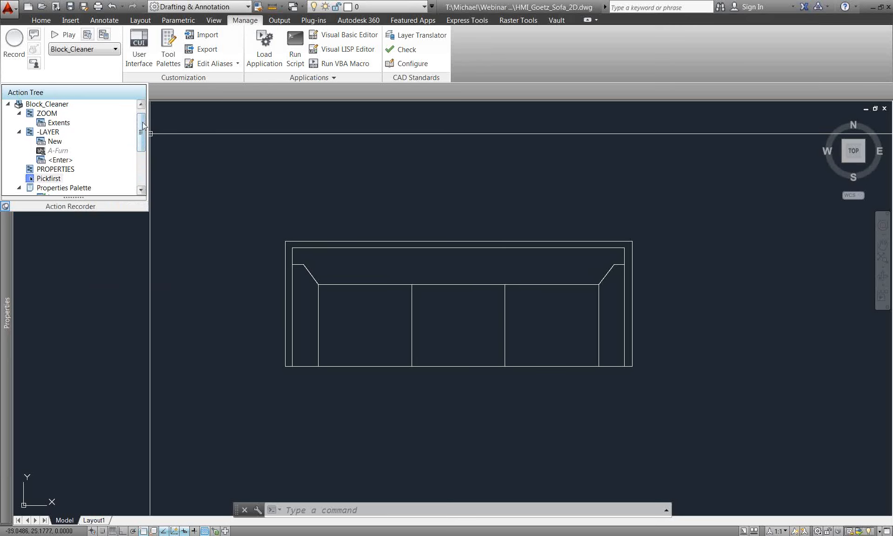
right_click(46, 105)
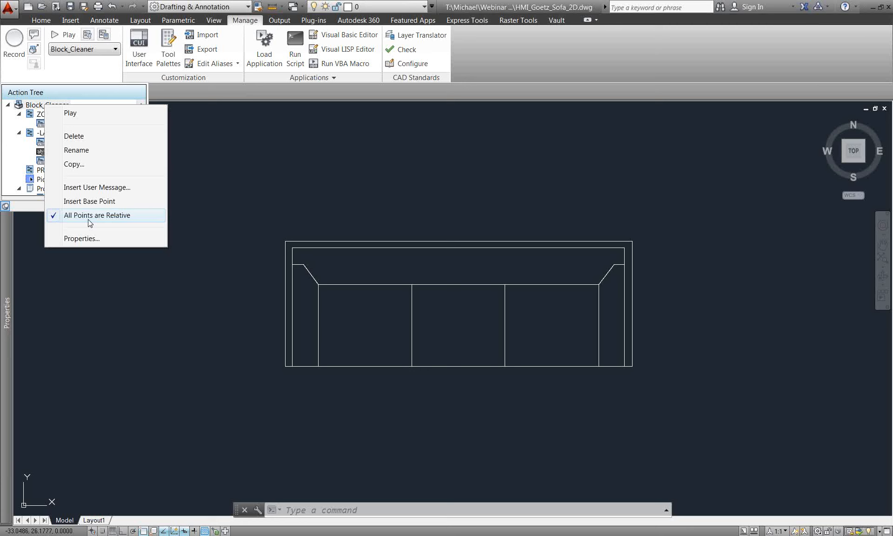
left_click(86, 77)
right_click(38, 125)
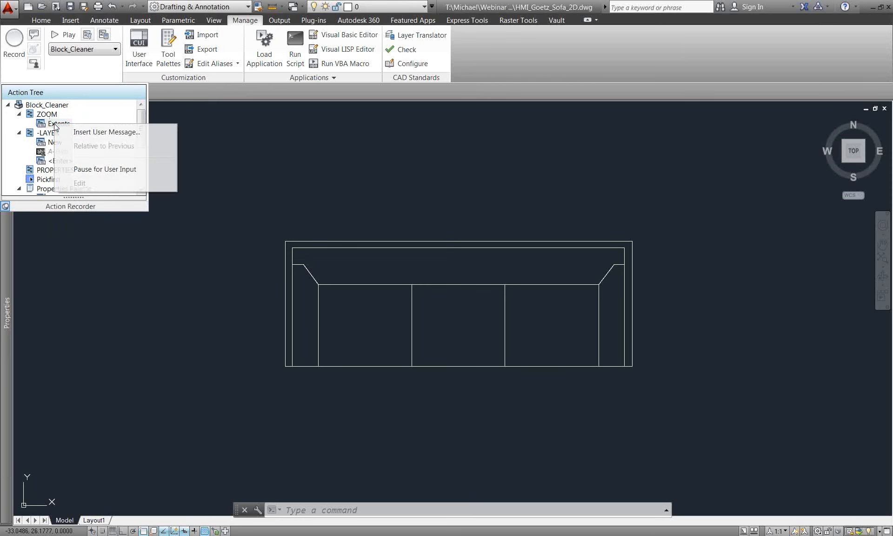
left_click(119, 170)
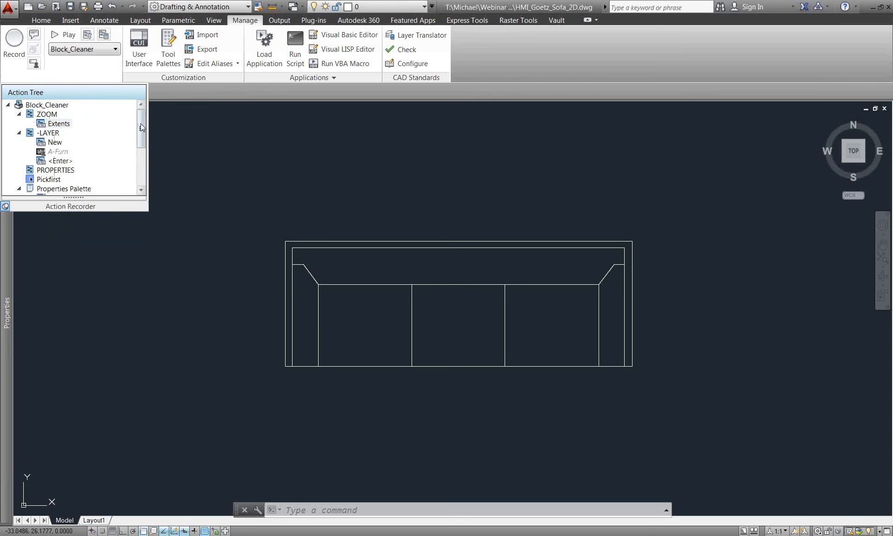
- Set the Pickfirst node just before -PURGE in the action tree to Use Pick First Set
left_click_drag(142, 128, 141, 142)
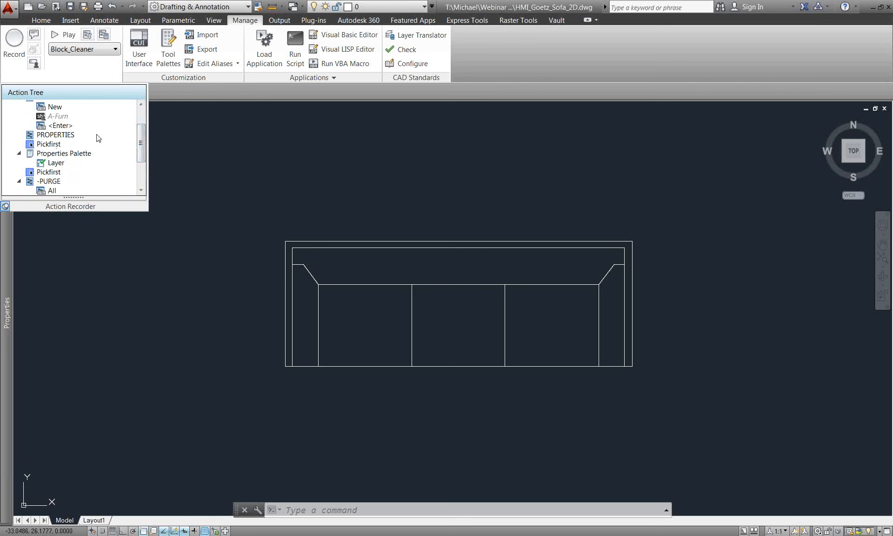
left_click_drag(139, 148, 138, 159)
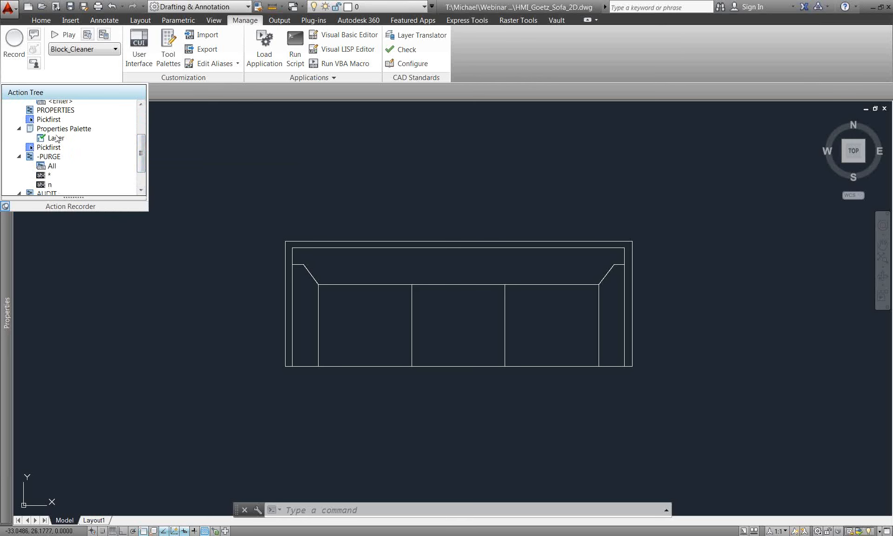
right_click(46, 149)
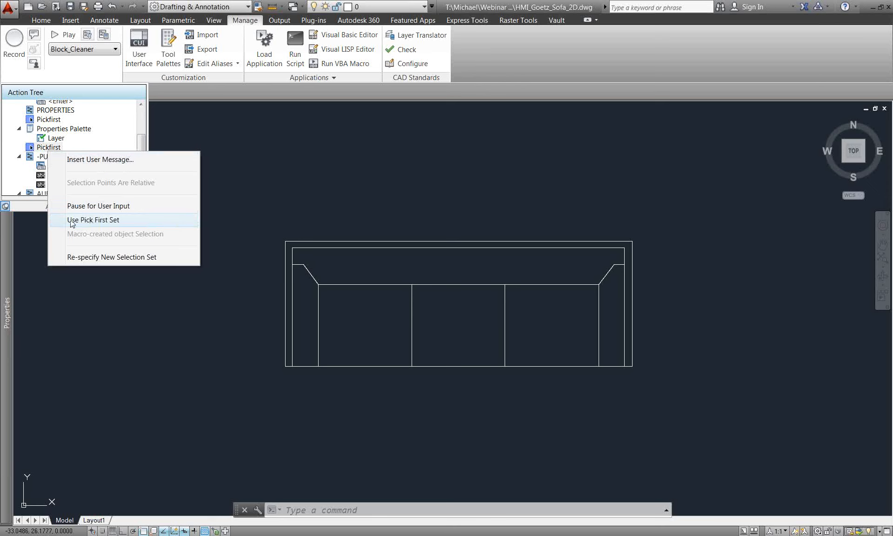
left_click(90, 222)
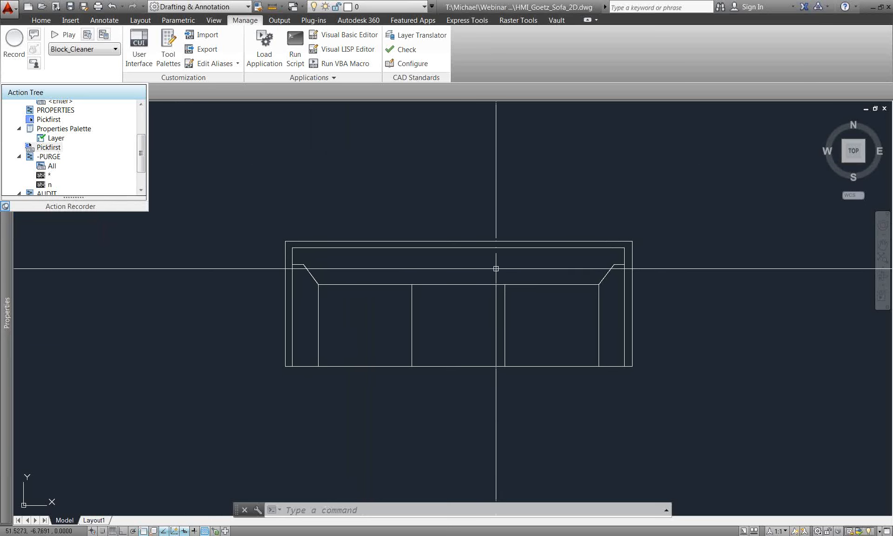
- Select all of the sofa linework, including the front edge, with crossing windows
middle_click_drag(401, 302, 408, 321)
left_click(662, 247)
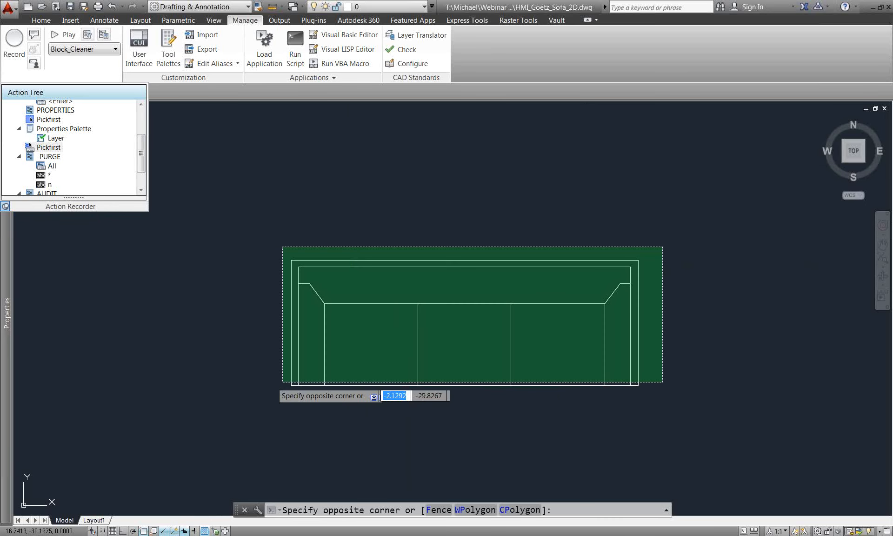
left_click(261, 384)
left_click(541, 406)
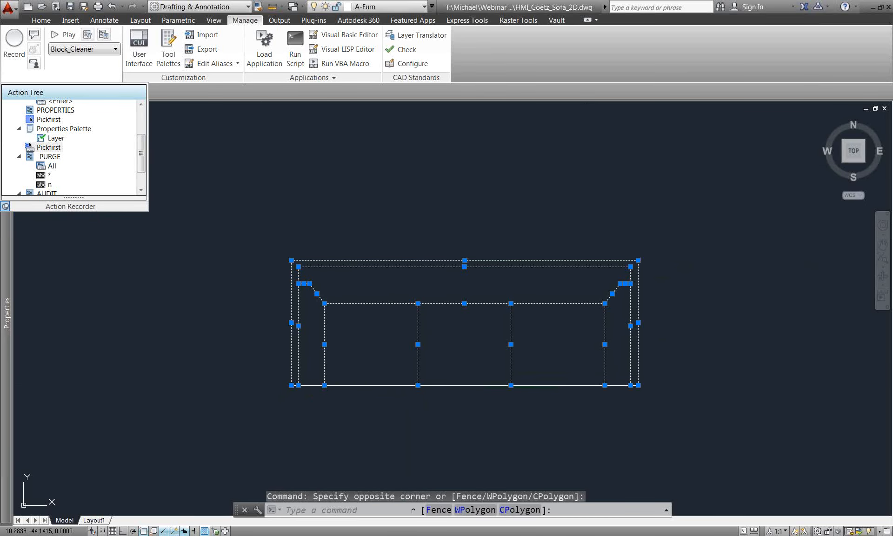
left_click(520, 377)
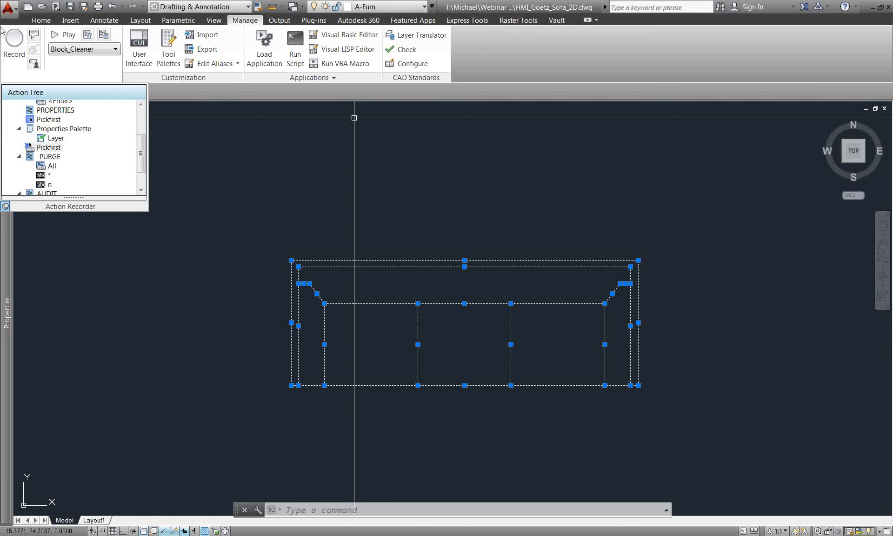
- Check the options of the Pickfirst node before -PURGE and review the macro's remaining actions through SAVEAS
right_click(49, 148)
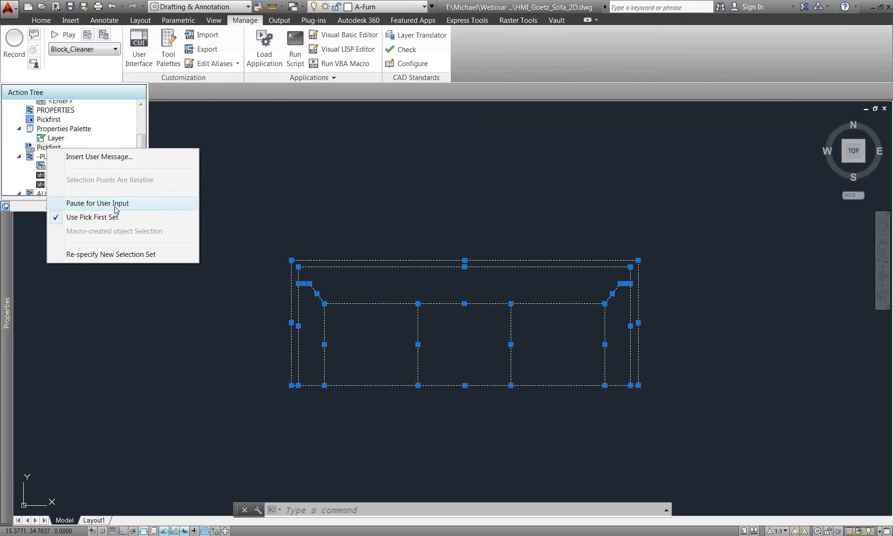
left_click(294, 208)
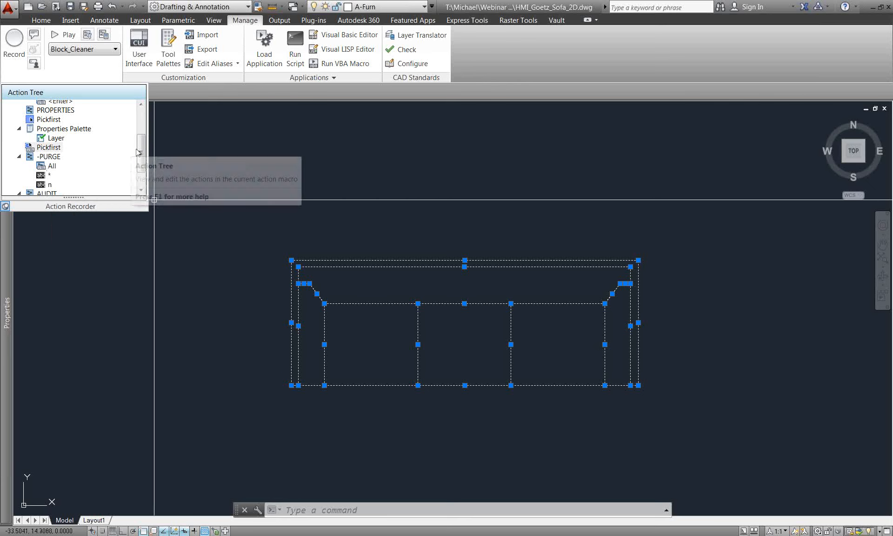
scroll(138, 153, "down", 3)
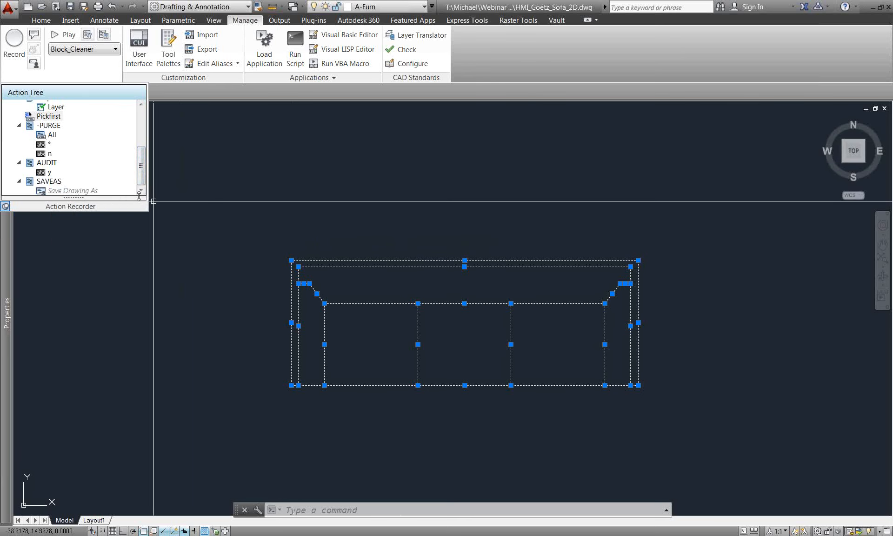
left_click_drag(141, 167, 142, 124)
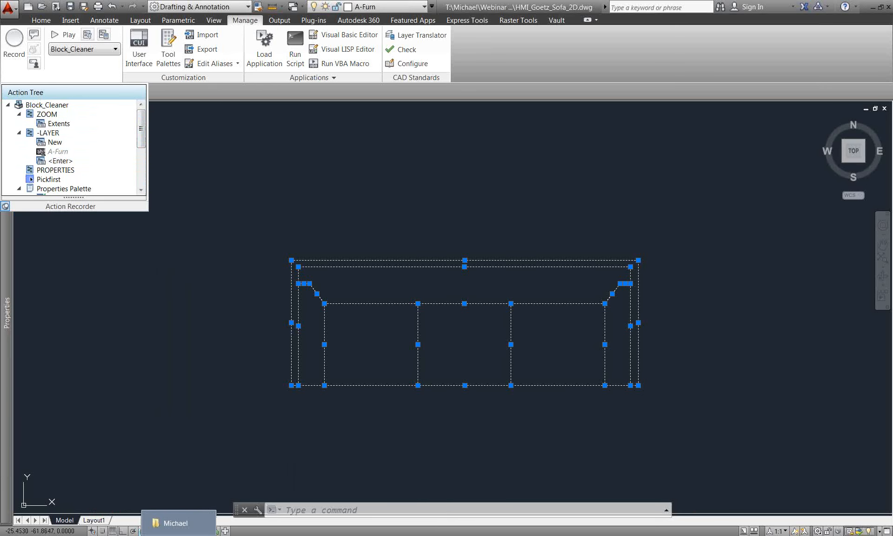
- Switch to the Windows Explorer window and try to browse to the C: drive
left_click(180, 535)
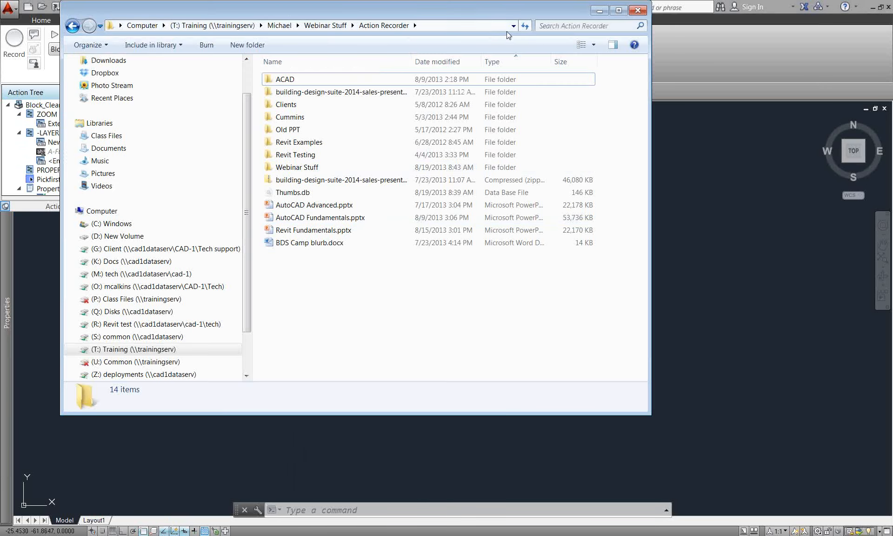
left_click(513, 26)
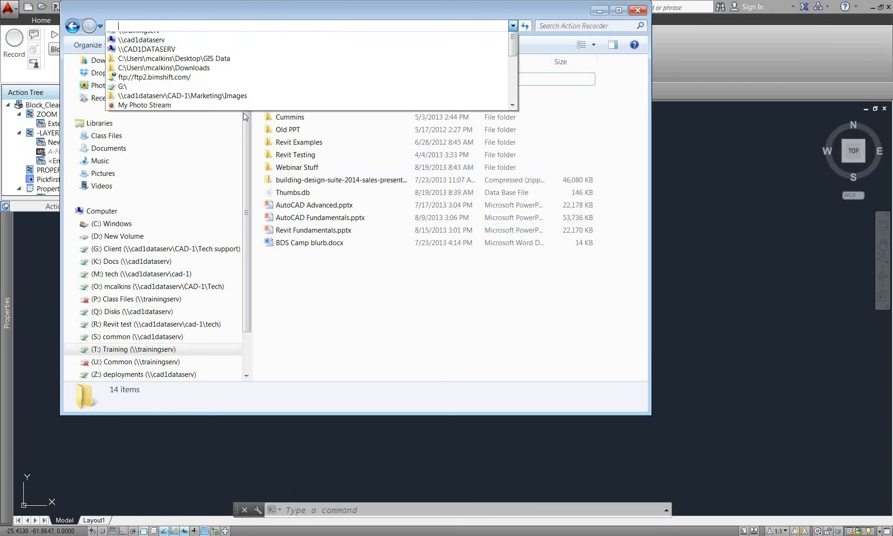
left_click(116, 227)
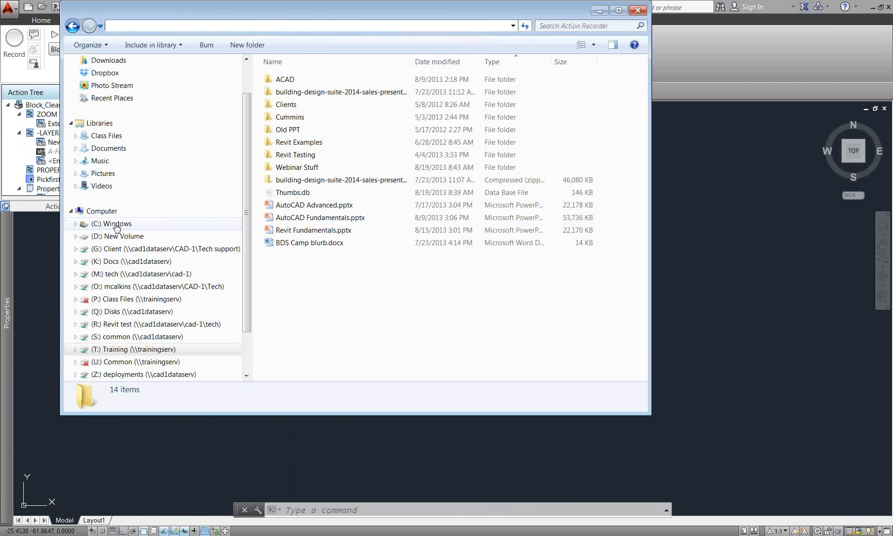
- Show the Actions Recording File Location under Action Recorder Settings in the Options file paths
left_click(739, 220)
type("op")
key("Return")
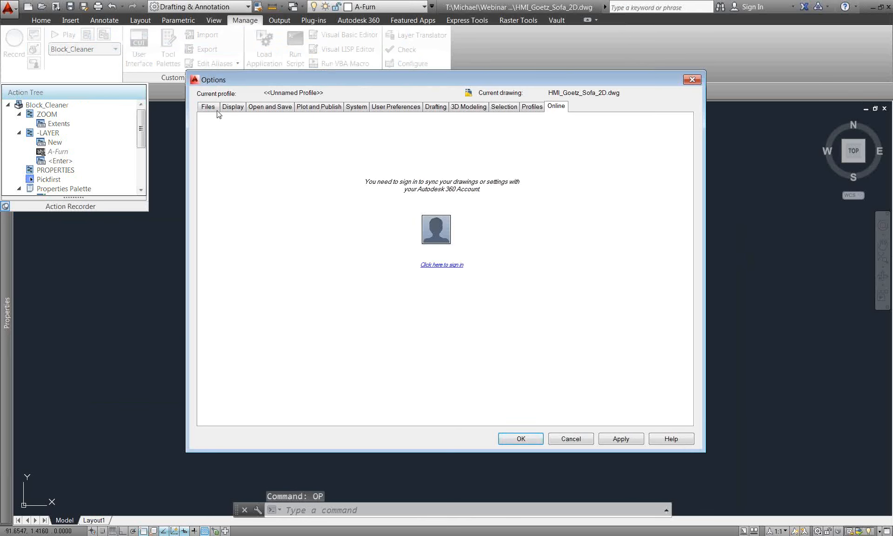
left_click(209, 107)
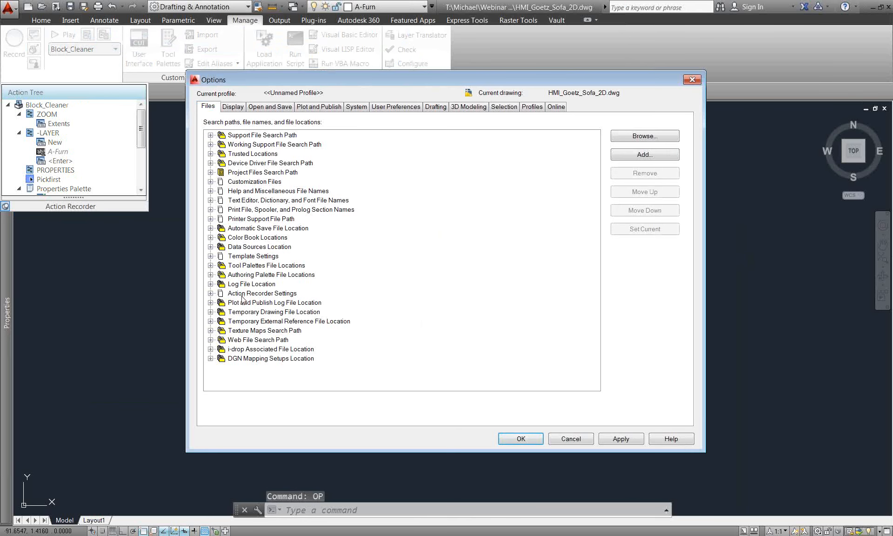
left_click(211, 294)
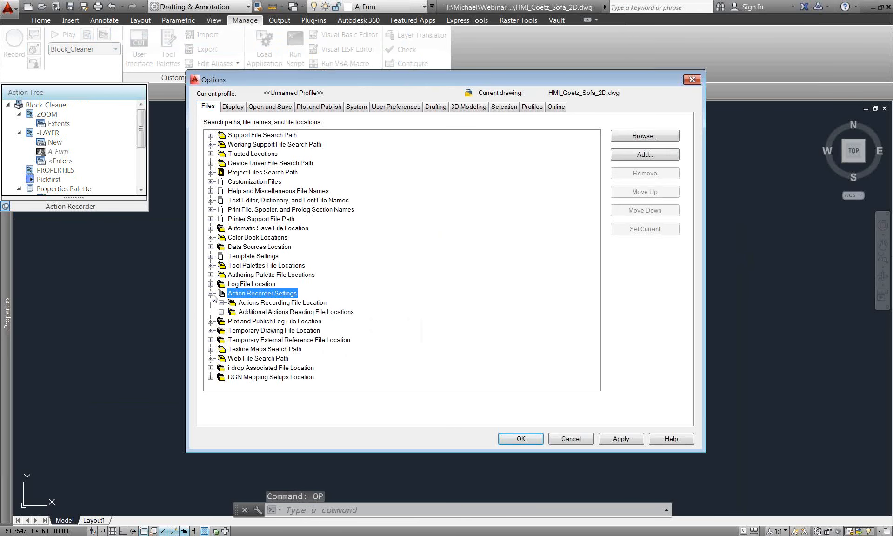
left_click(262, 303)
double_click(262, 305)
left_click(266, 312)
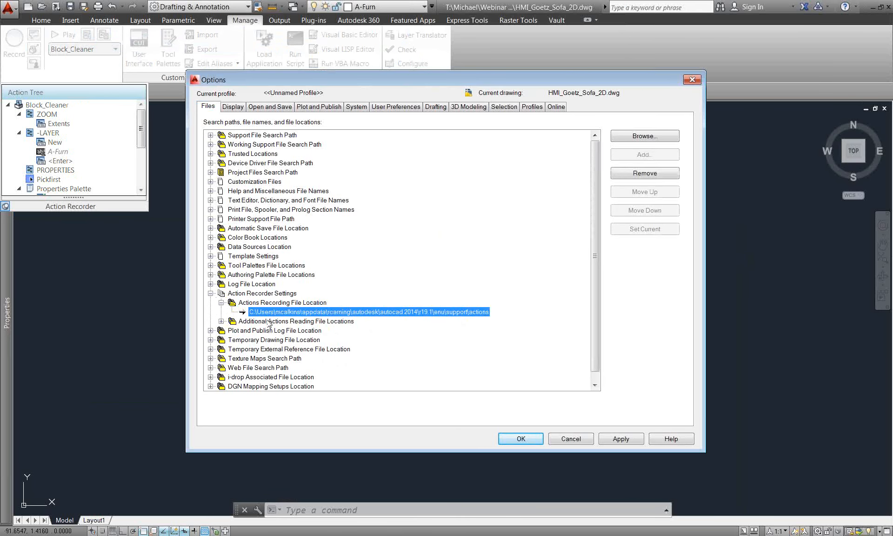
- Copy the Actions Recording File Location path and close the Options dialog
left_click(269, 321)
left_click(270, 312)
left_click(271, 312)
key("ctrl+c")
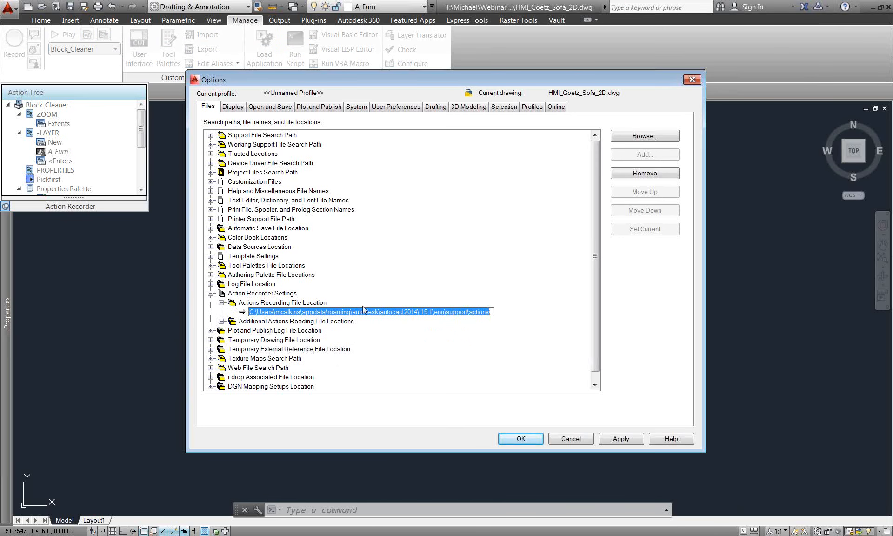
left_click(521, 438)
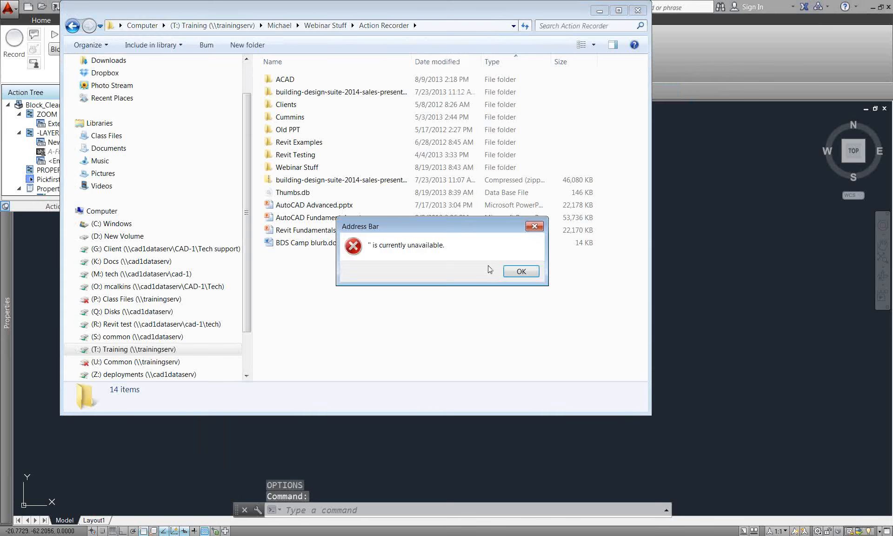
- Try to open the copied Actions folder path in Windows Explorer
left_click(522, 274)
left_click(441, 26)
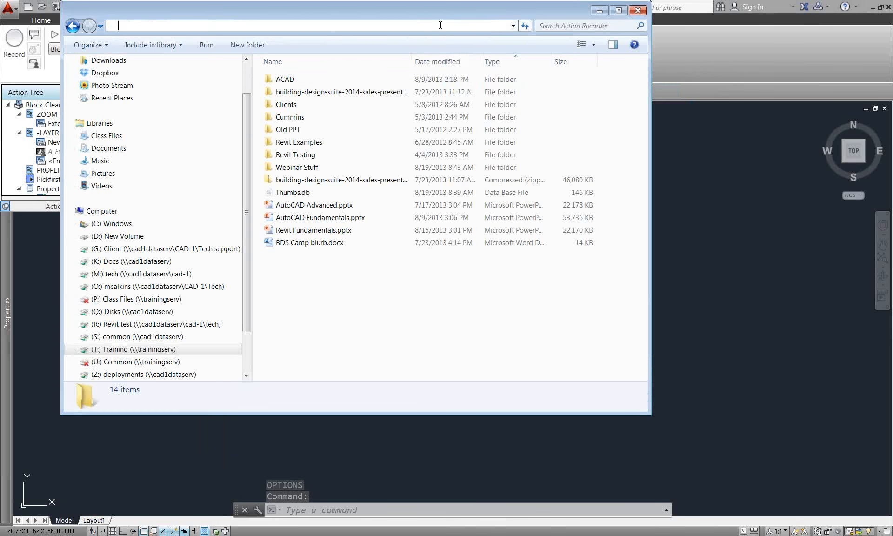
key("ctrl+v")
key("Return")
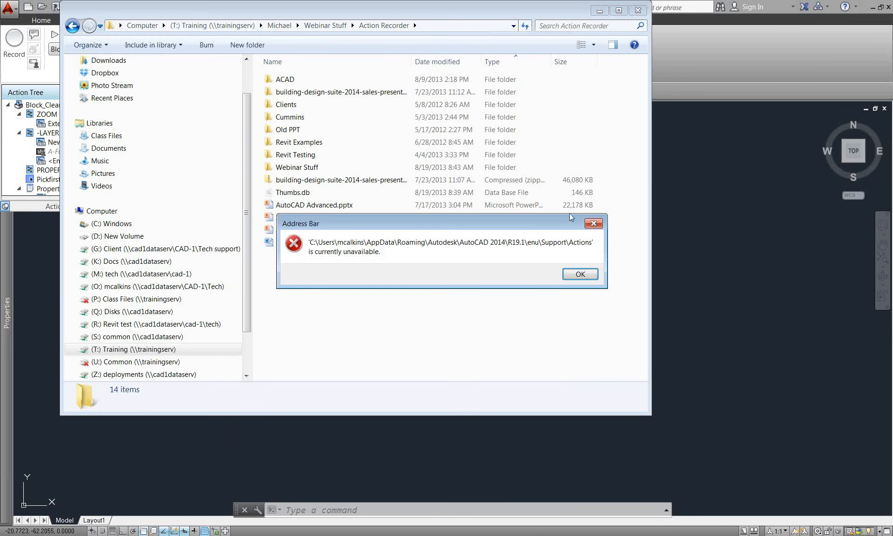
left_click(582, 275)
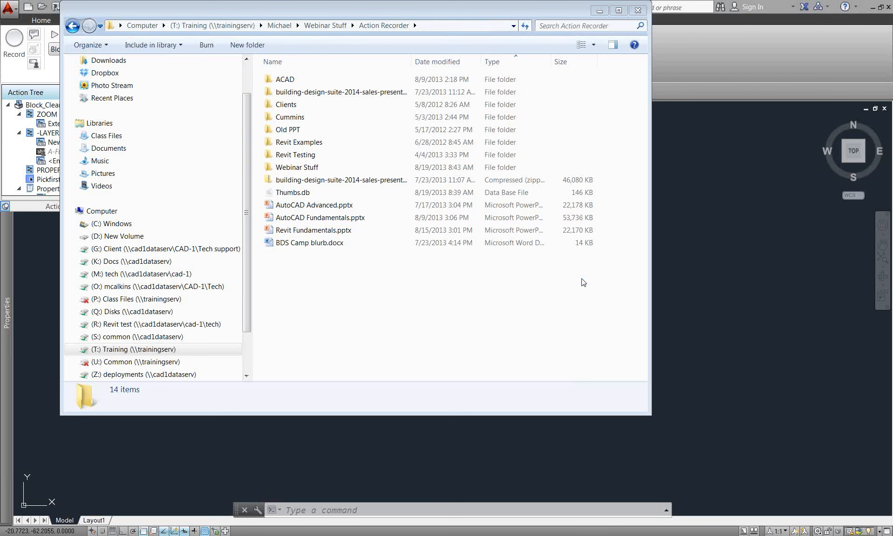
- Copy the Actions folder path from the Explorer address, re-enter it and try to open the folder again
left_click(436, 27)
key("ctrl+c")
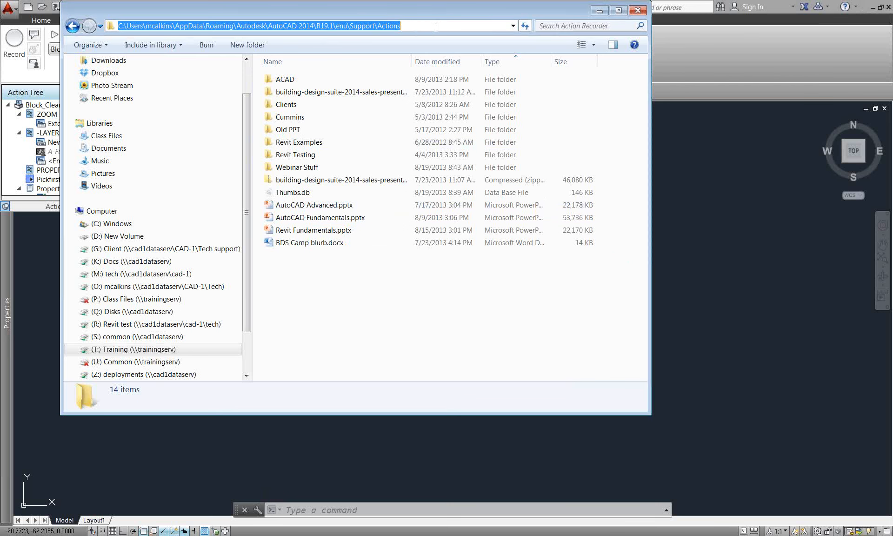
left_click_drag(435, 27, 99, 30)
key("ctrl+v")
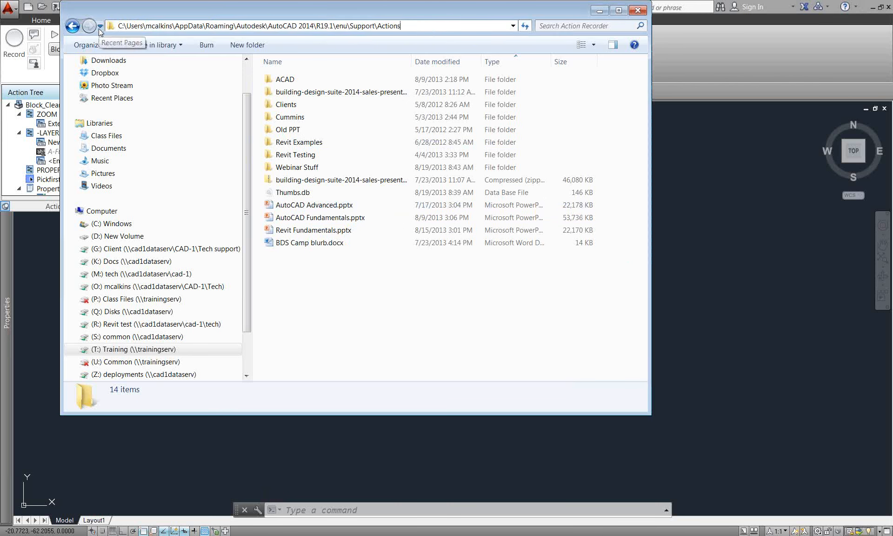
key("Return")
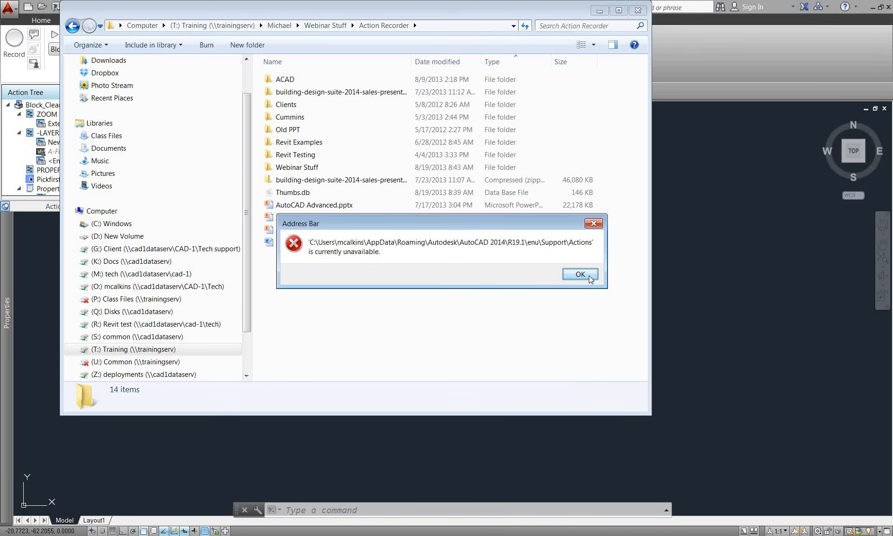
left_click(580, 275)
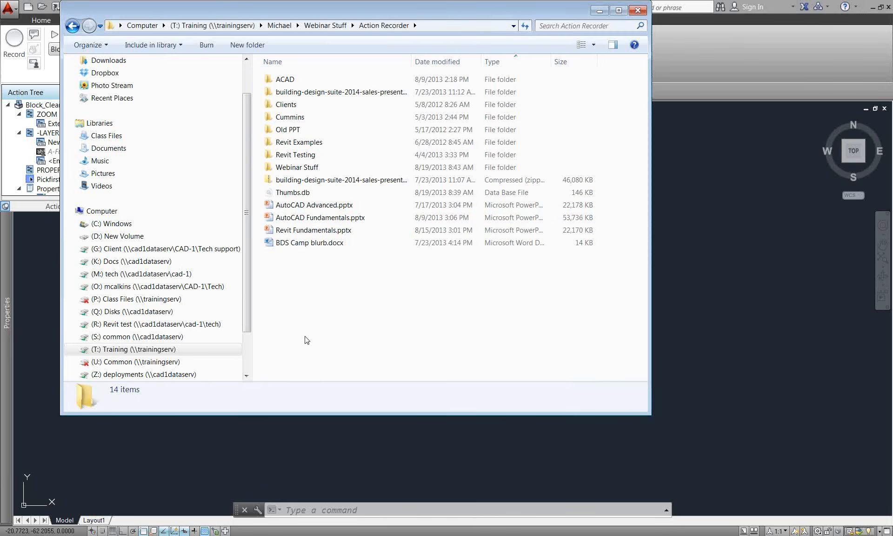
- Browse from the C: drive through Users, the user's profile, AppData and Roaming into the Autodesk folder to look for the recorded action macros
left_click(114, 224)
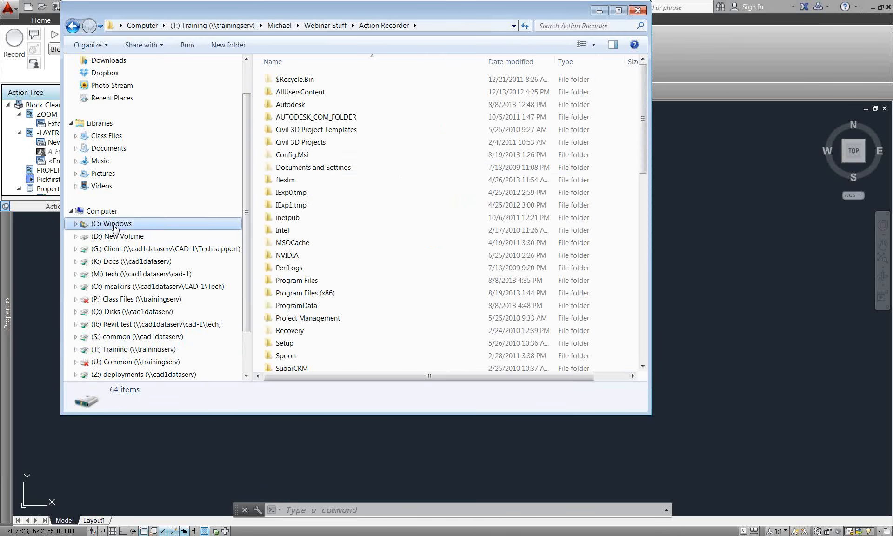
left_click(291, 348)
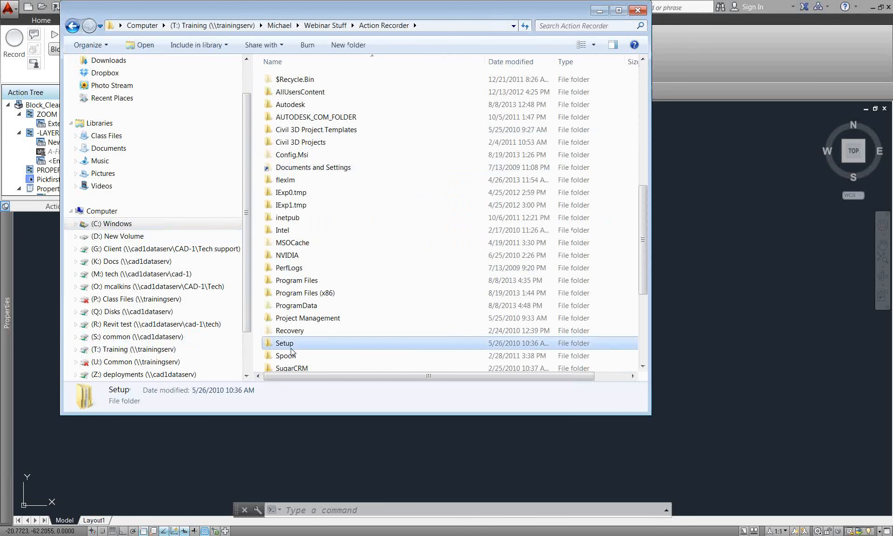
scroll(292, 351, "down", 10)
double_click(282, 79)
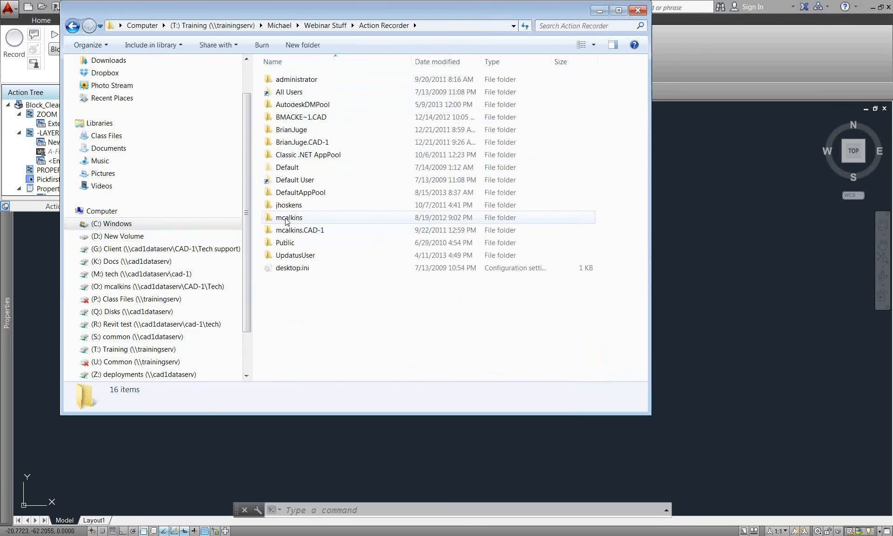
double_click(287, 220)
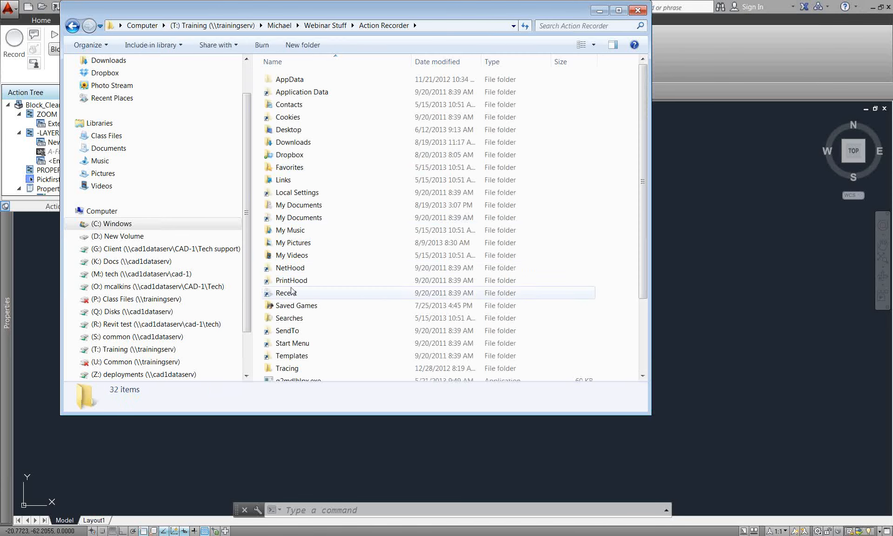
double_click(289, 80)
double_click(285, 117)
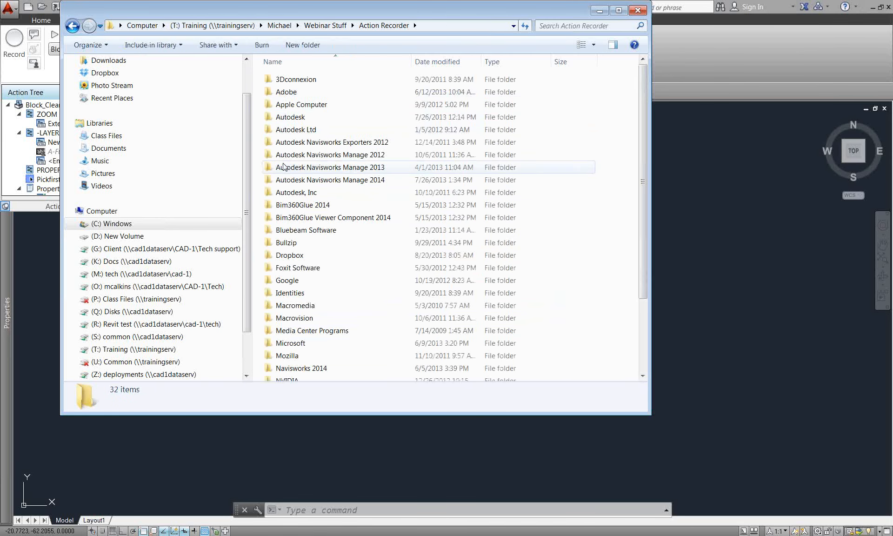
left_click(289, 119)
double_click(289, 119)
double_click(286, 142)
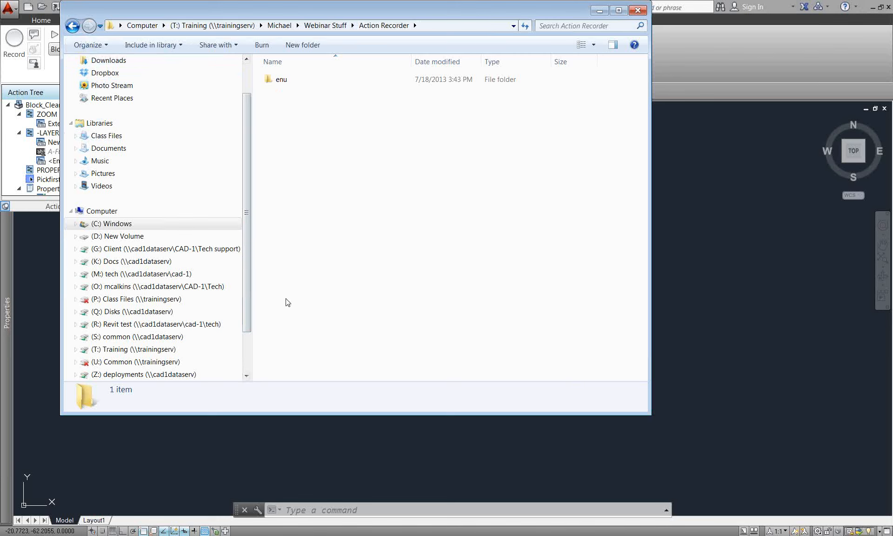
- Restart browsing from the C: drive to the Autodesk, Inc folder under AppData\Roaming, and close the Explorer window
left_click(97, 223)
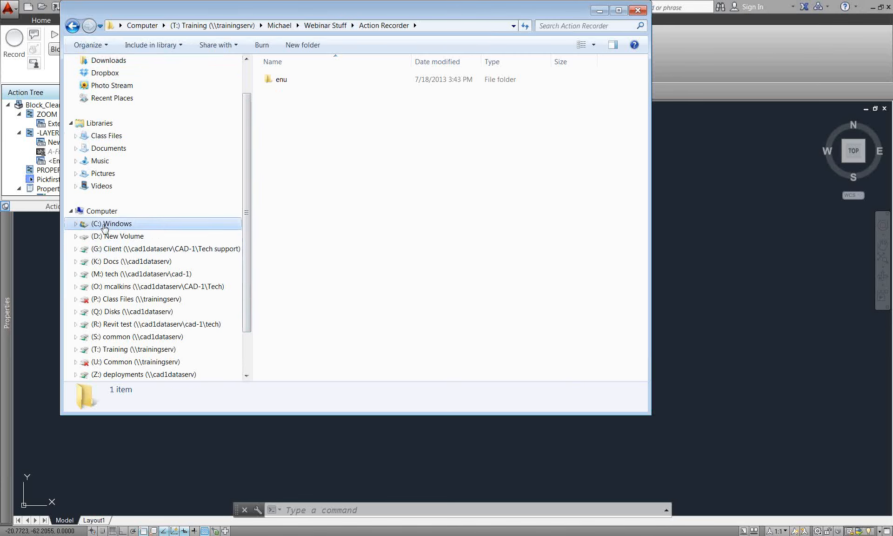
double_click(284, 365)
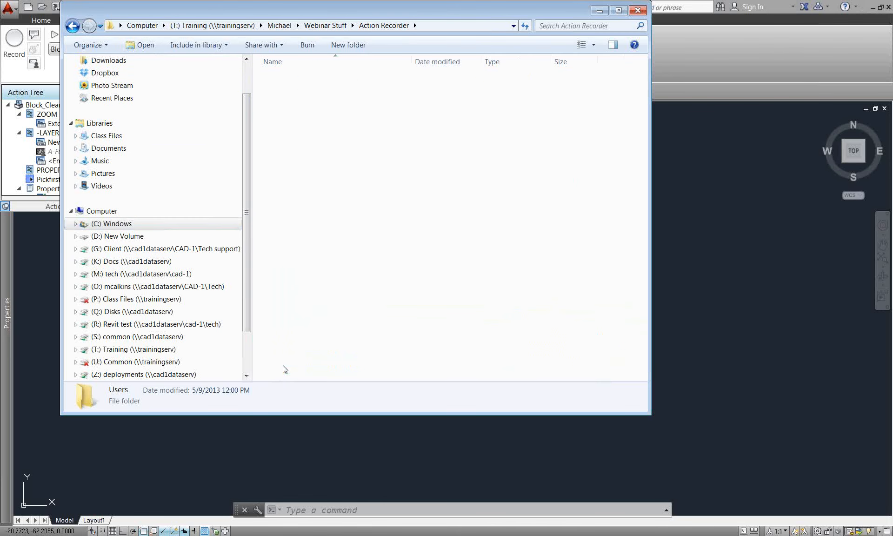
double_click(289, 217)
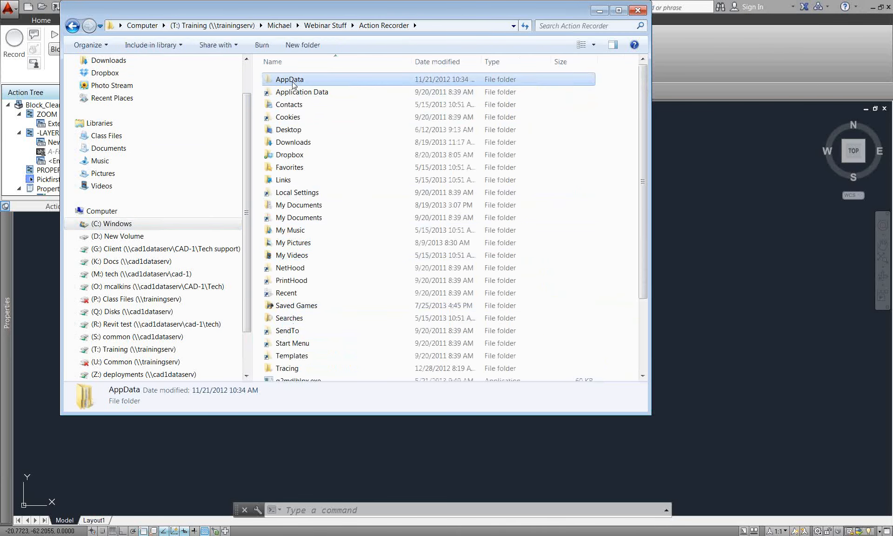
double_click(284, 80)
double_click(281, 117)
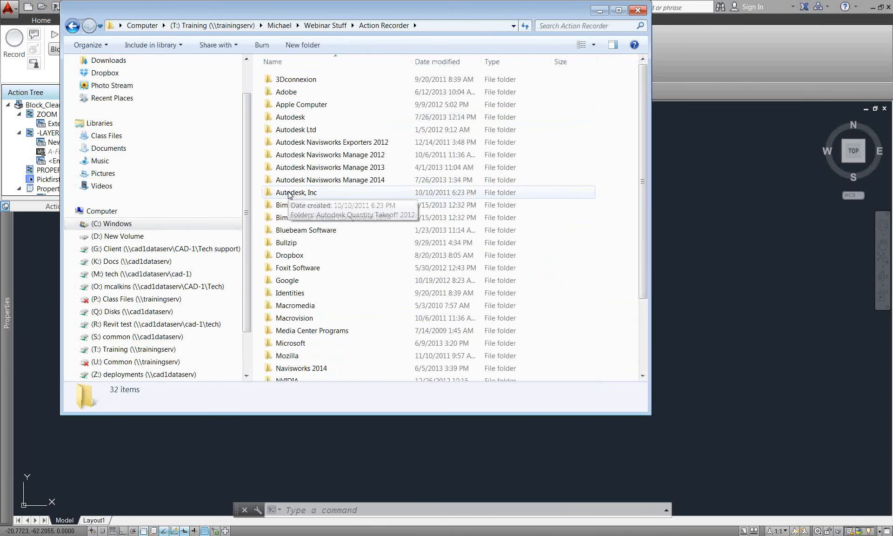
double_click(289, 193)
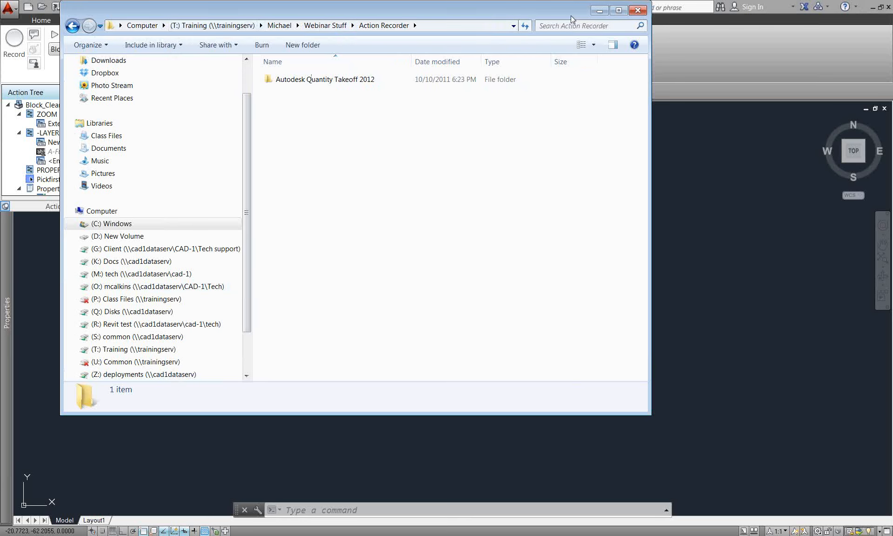
left_click_drag(576, 16, 614, 44)
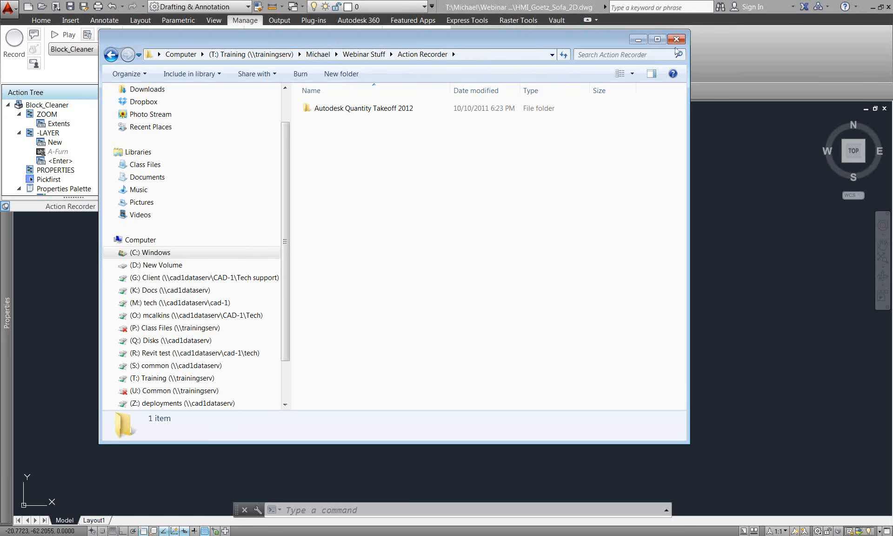
left_click(676, 39)
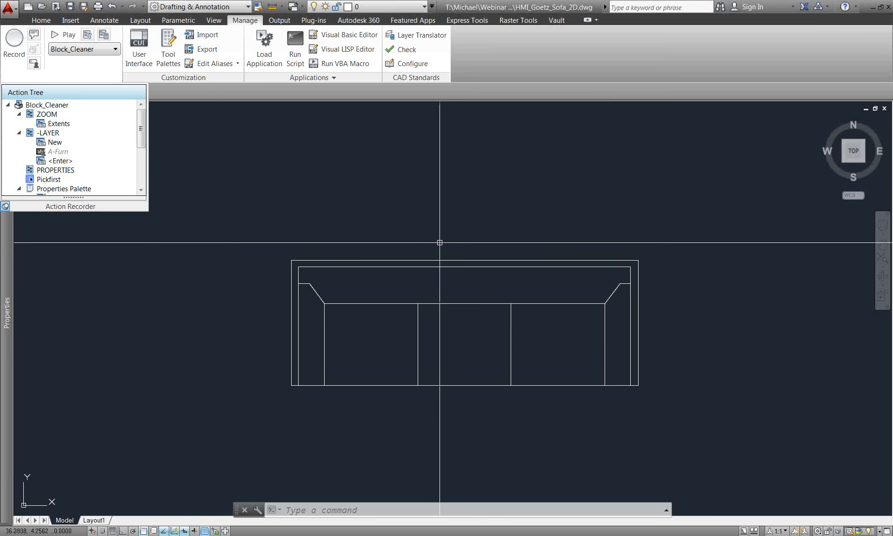
- Review the list of available action macros and collapse the Action Recorder's action tree
left_click(112, 49)
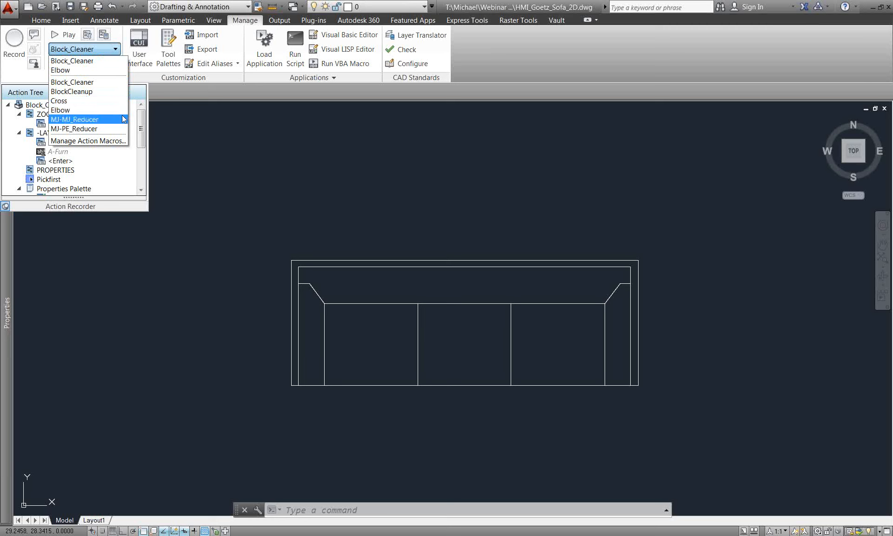
left_click(204, 143)
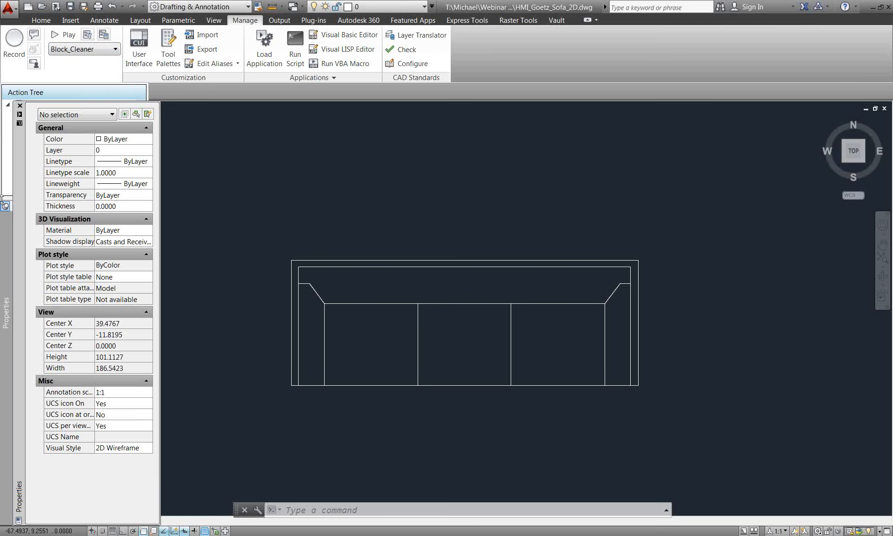
left_click(6, 206)
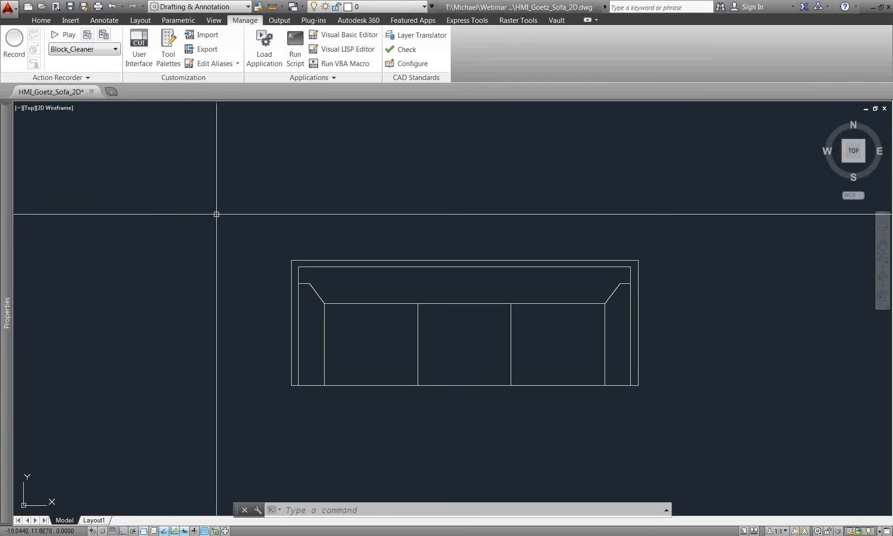
mouse_move(294, 214)
middle_mouse_down()
mouse_move(321, 219)
mouse_move(312, 220)
middle_mouse_up()
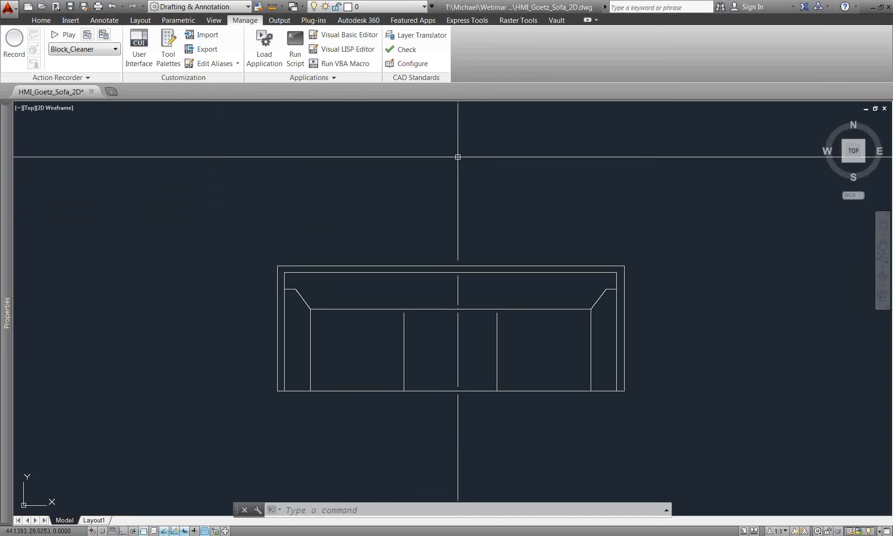